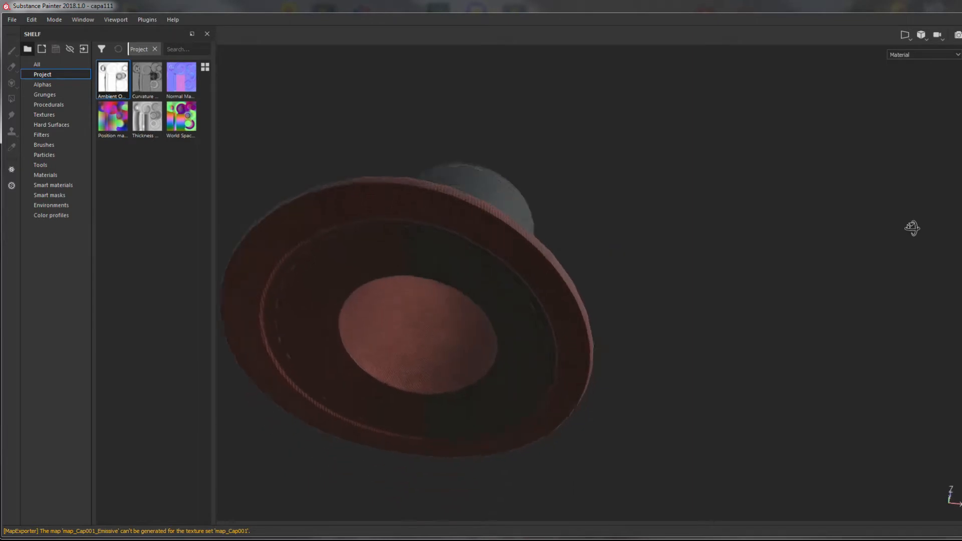
- Examine the finished textured top hat from below, the sides and above, including its band, buckle, stitching and brim
alt+right_drag(737, 393, 655, 300)
alt+middle_drag(654, 301, 735, 332)
alt+drag(735, 333, 764, 291)
alt+right_drag(763, 291, 798, 438)
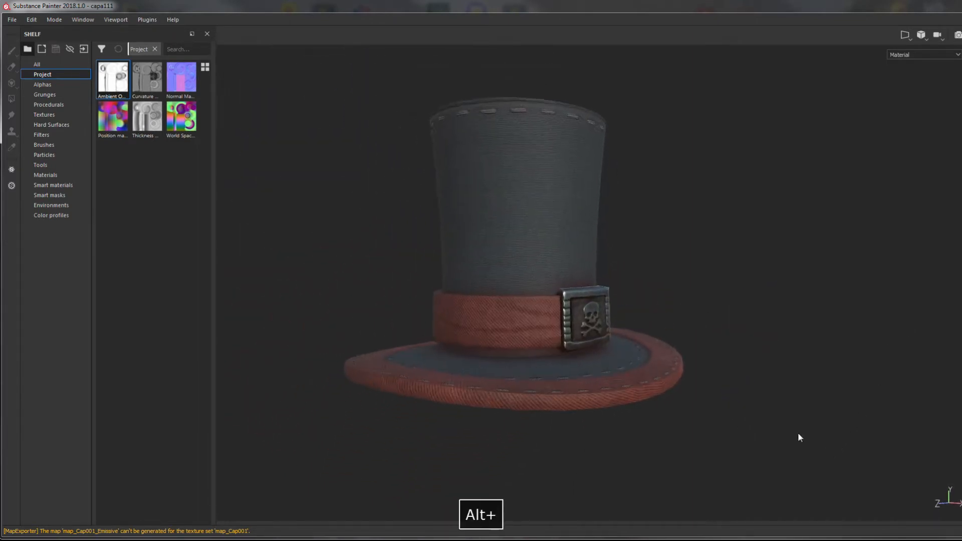
alt+drag(799, 438, 942, 421)
alt+right_drag(941, 421, 958, 451)
alt+drag(958, 451, 807, 519)
alt+right_drag(807, 519, 756, 481)
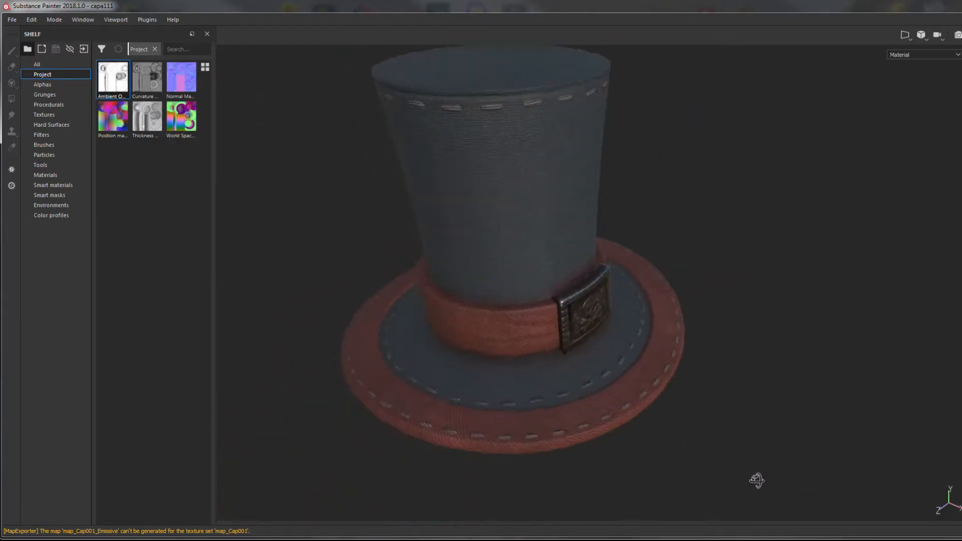
alt+drag(756, 481, 775, 455)
alt+right_drag(775, 456, 758, 366)
alt+drag(751, 385, 768, 392)
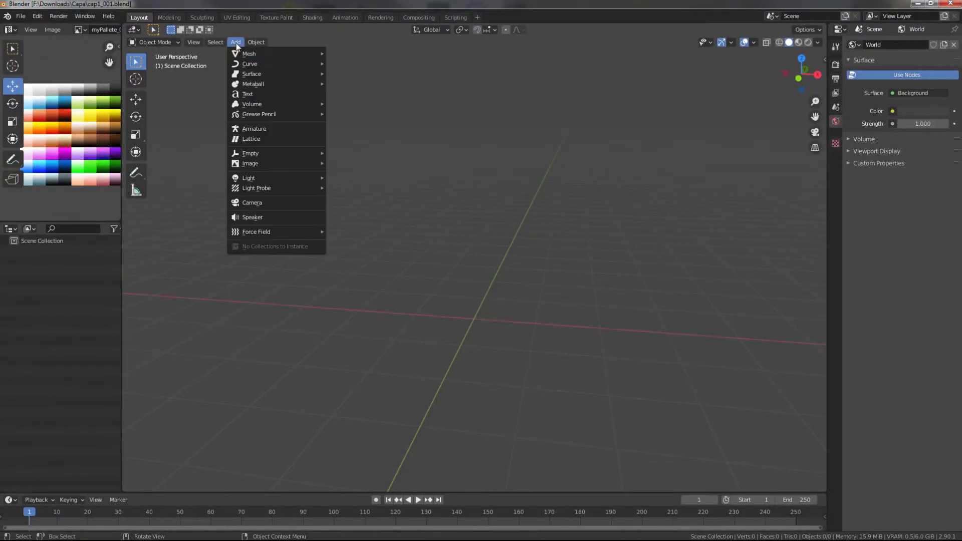
- In Blender, add a mesh cylinder with 8 vertices
mouse_move(300, 53)
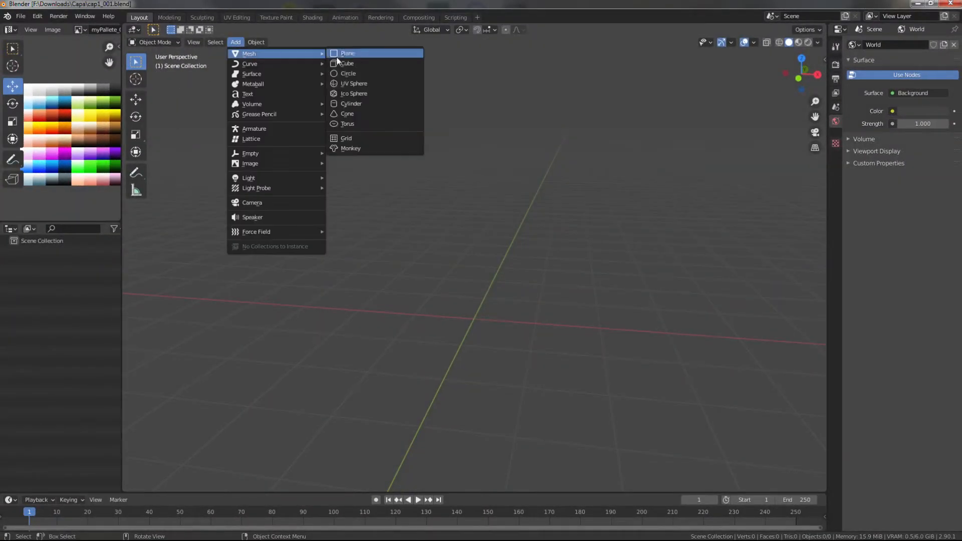
click(351, 103)
click(202, 483)
click(259, 362)
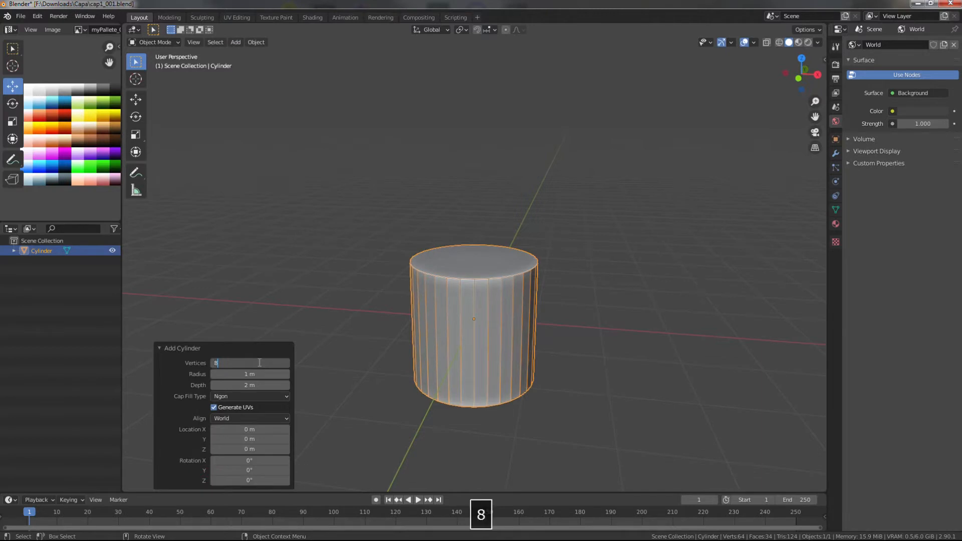
text(8)
key(Return)
- In Edit Mode, scale the whole cylinder mesh to about 0.28 and raise it about 0.26 m along Z
key(KP_1)
key(Tab)
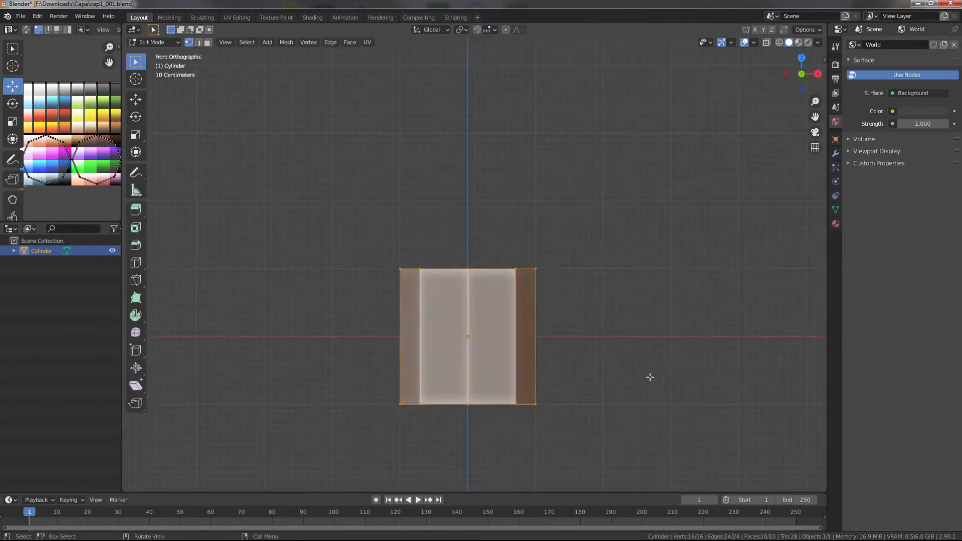
shift+middle_drag(650, 377, 648, 337)
key(s)
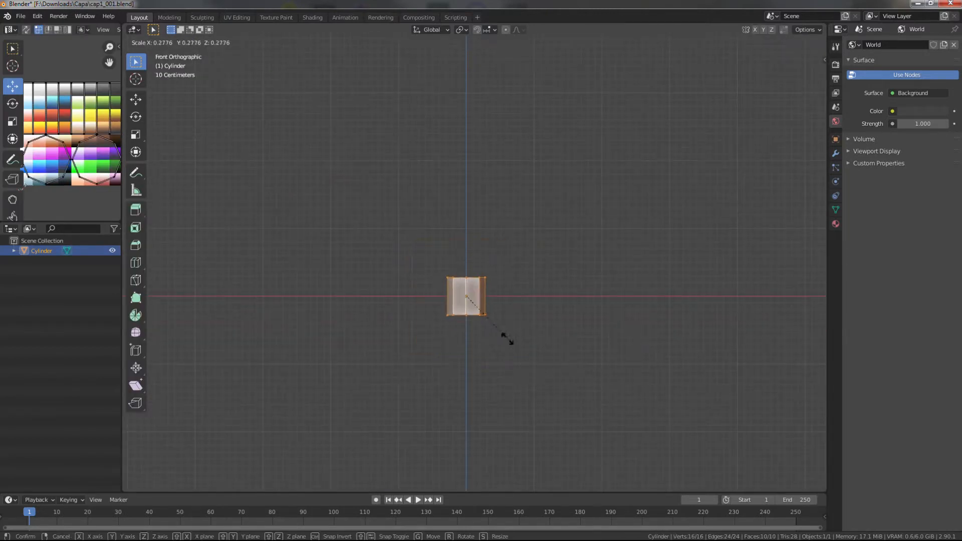
click(505, 338)
click(135, 99)
scroll(426, 355, up, 4)
scroll(427, 355, up, 3)
drag(443, 345, 444, 278)
mouse_move(563, 389)
shift+middle_down()
mouse_move(584, 324)
mouse_move(550, 380)
shift+middle_up()
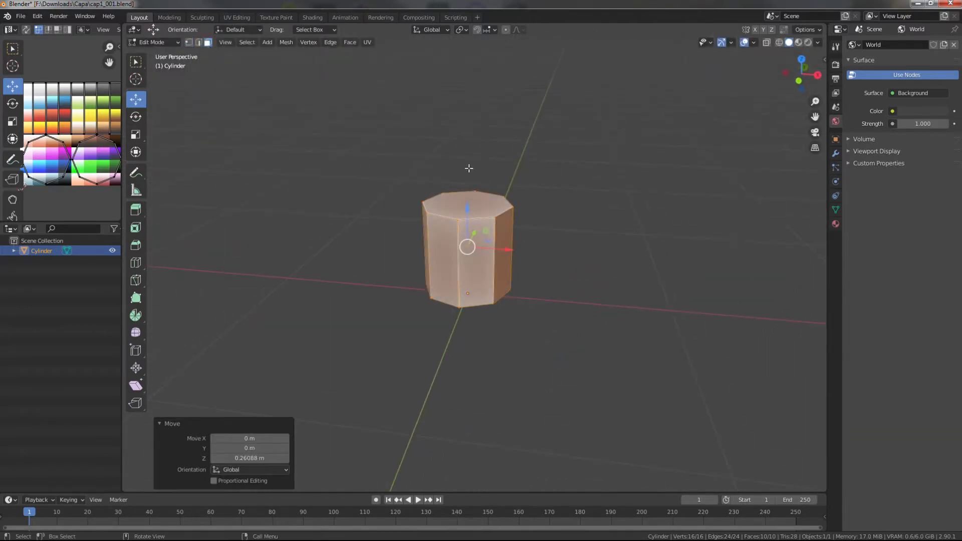
- Inset the cylinder's top face by about 0.011 m
click(468, 202)
scroll(468, 211, up, 2)
shift+middle_drag(497, 230, 497, 291)
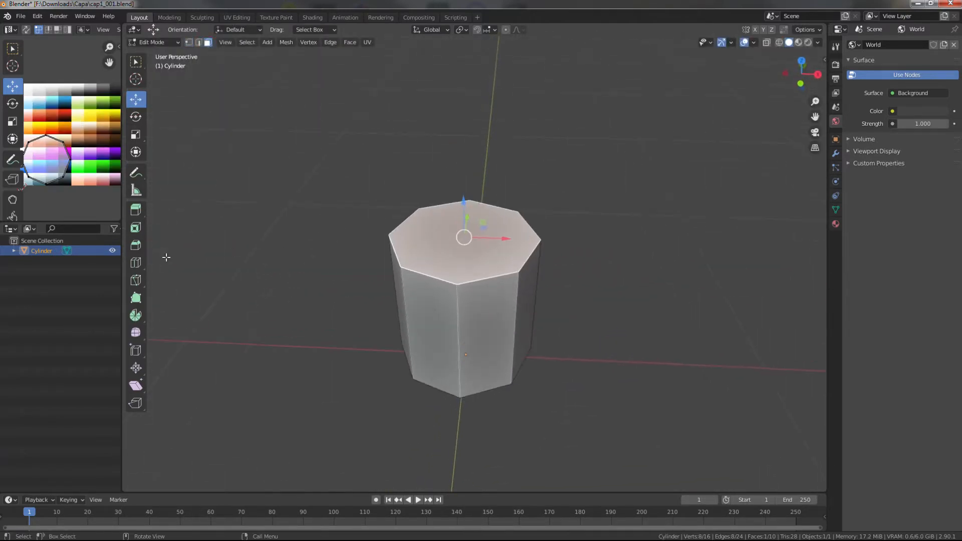
drag(464, 187, 452, 193)
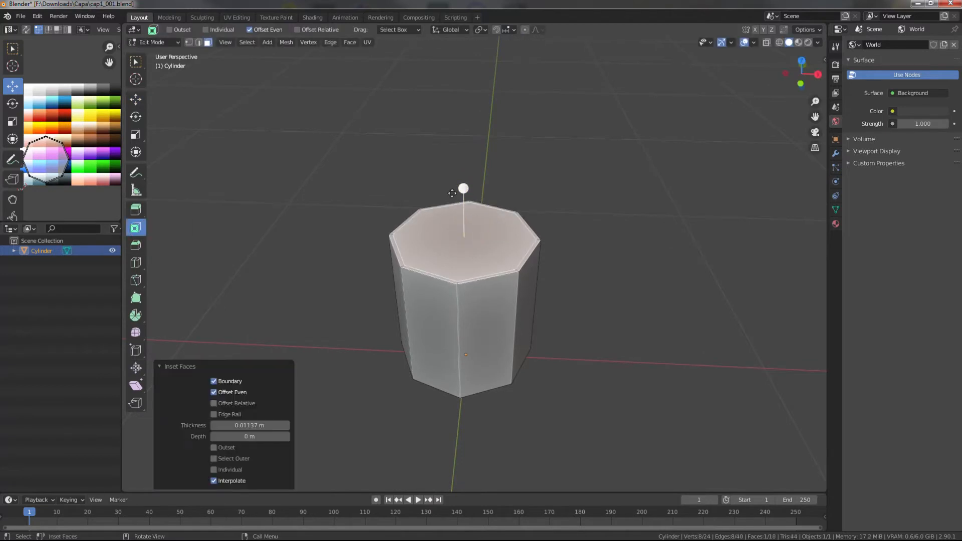
- Raise the inset top face about 0.009 m along Z to give the rim a slight slope
click(135, 101)
key(KP_1)
scroll(519, 272, up, 1)
drag(450, 286, 450, 281)
middle_drag(474, 273, 482, 342)
scroll(483, 341, down, 3)
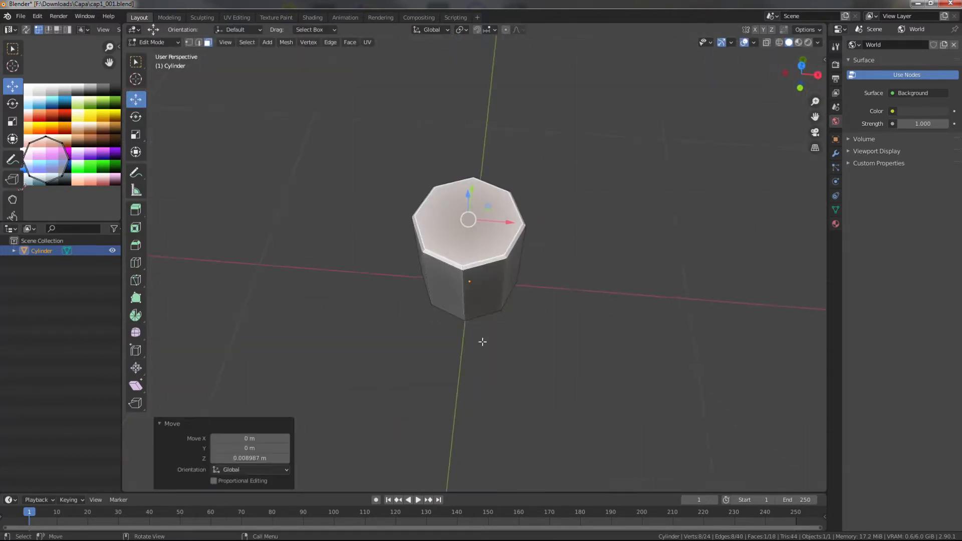
- Delete the inset top face and close the open edge loop with a Grid Fill of span 2
key(x)
click(477, 252)
click(350, 43)
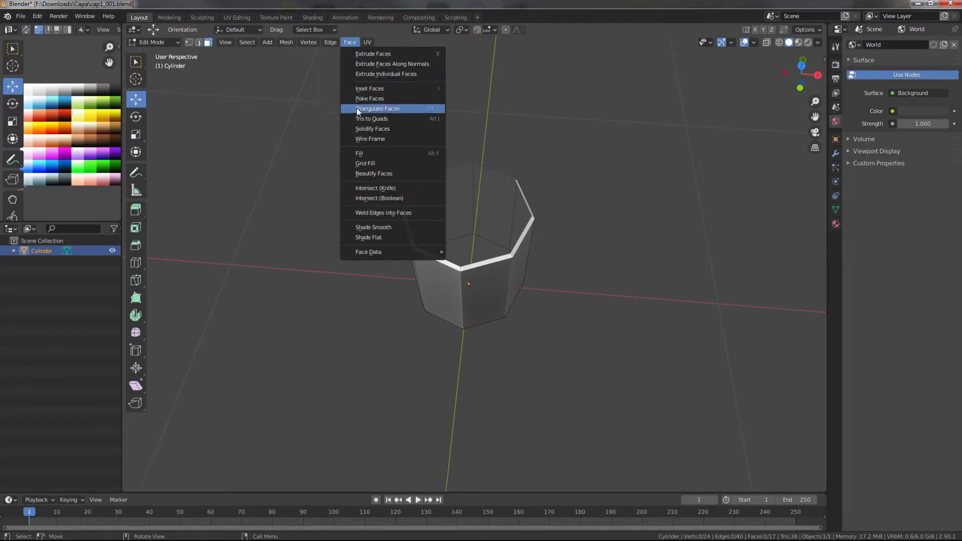
scroll(426, 253, up, 1)
click(426, 255)
middle_drag(426, 255, 489, 225)
scroll(377, 316, up, 1)
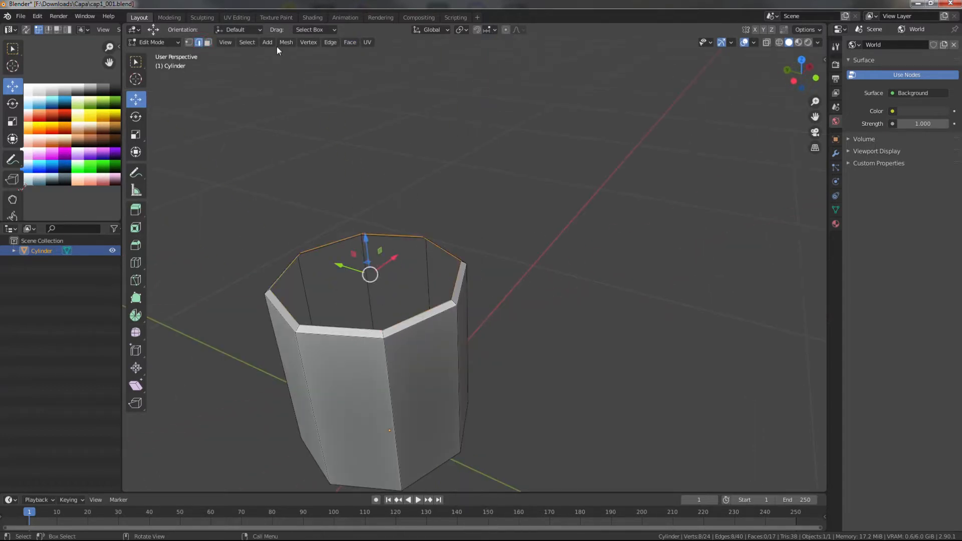
click(350, 43)
click(375, 163)
middle_drag(375, 163, 318, 149)
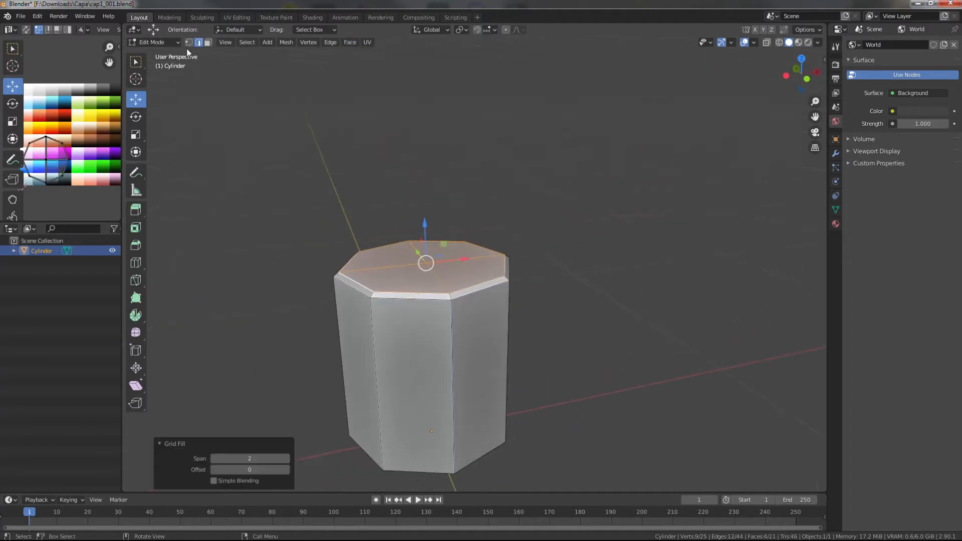
- Raise the centre vertex of the top about 0.008 m along Z
click(189, 43)
scroll(389, 266, up, 2)
key(alt+a)
drag(409, 240, 409, 235)
scroll(409, 235, down, 2)
middle_drag(408, 235, 384, 235)
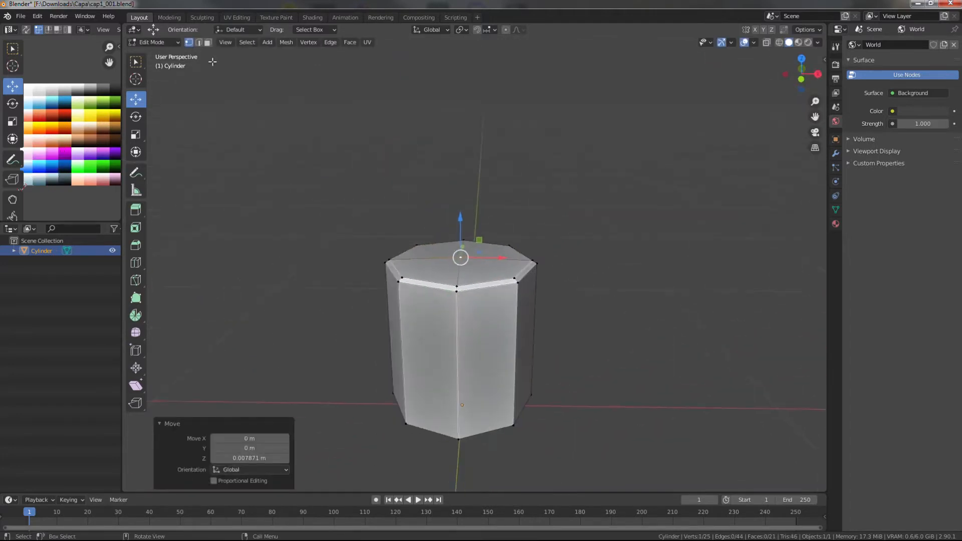
- Select the outer edge loop around the top rim and apply an edge crease of 1
alt+shift+click(434, 289)
right_click(473, 293)
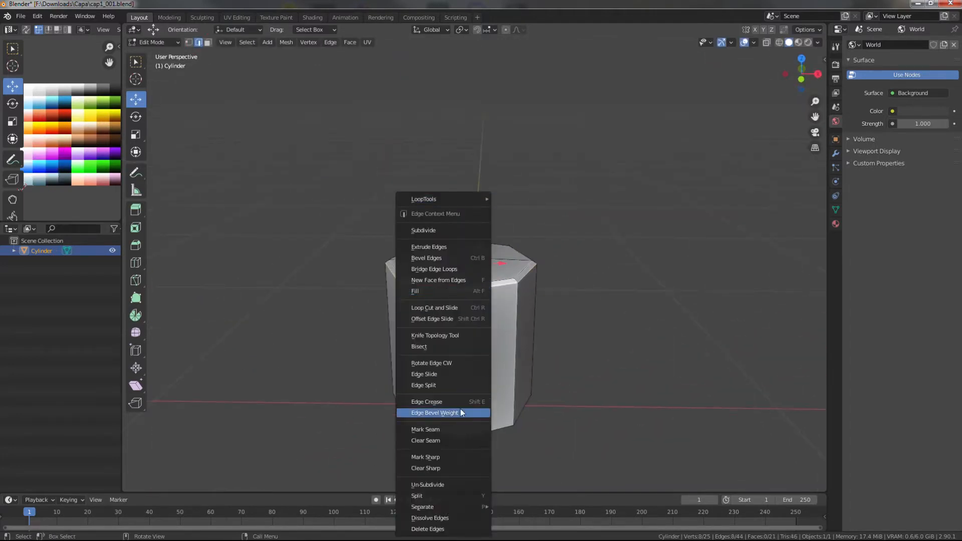
click(451, 402)
click(417, 309)
- Add one loop cut around the cylinder just above its bottom edge, with a slide factor of about 0.906
scroll(685, 377, down, 3)
middle_drag(685, 377, 647, 326)
mouse_move(646, 325)
shift+middle_down()
mouse_move(623, 262)
mouse_move(642, 313)
shift+middle_up()
key(KP_1)
click(136, 262)
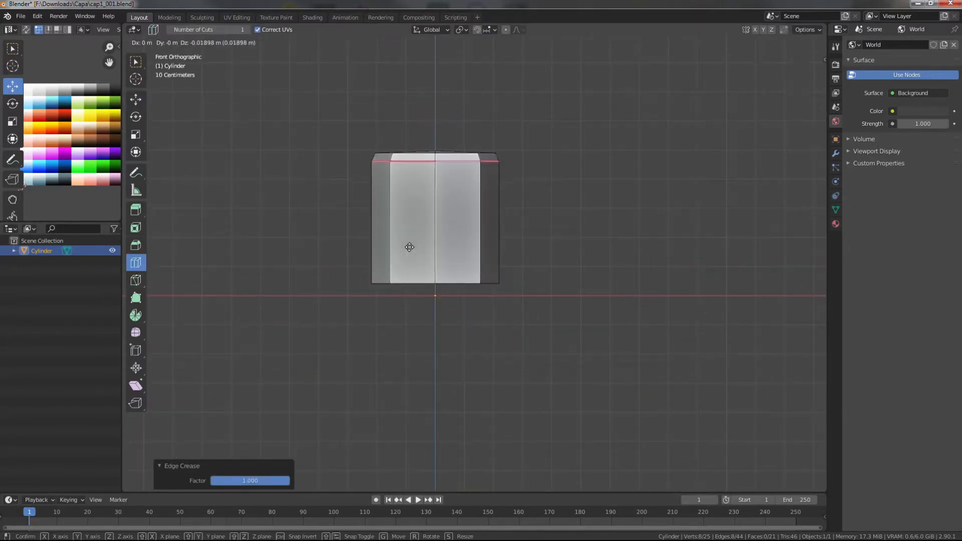
key(ctrl+z)
drag(441, 268, 440, 324)
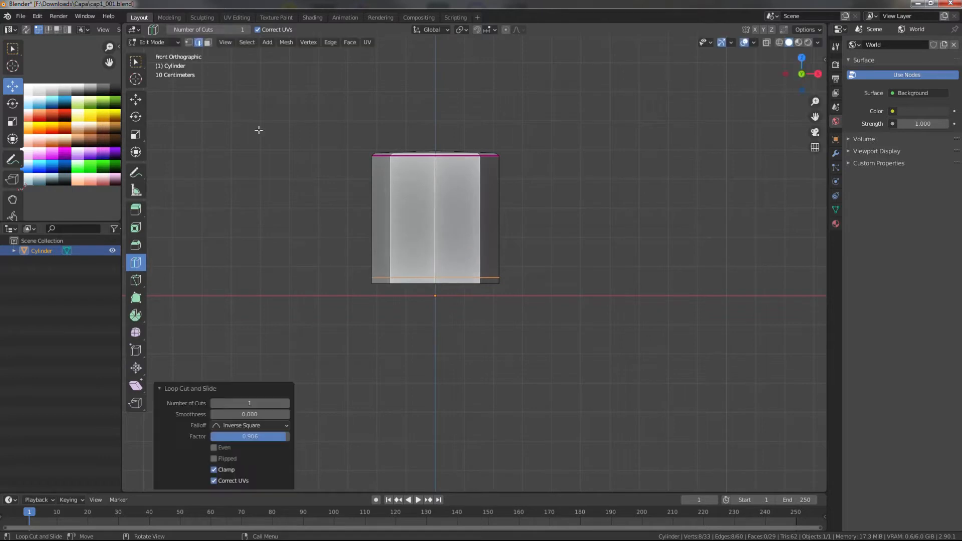
- Select the narrow ring of faces at the cylinder's bottom and extrude it outward about 0.23 m as the hat brim
click(135, 62)
key(3)
scroll(448, 273, up, 5)
shift+click(399, 281)
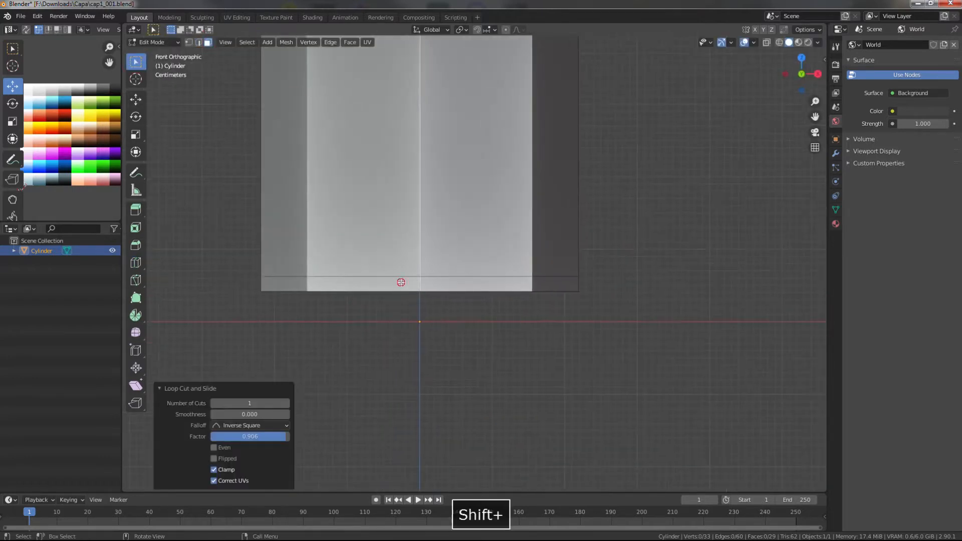
click(347, 308)
alt+shift+click(404, 284)
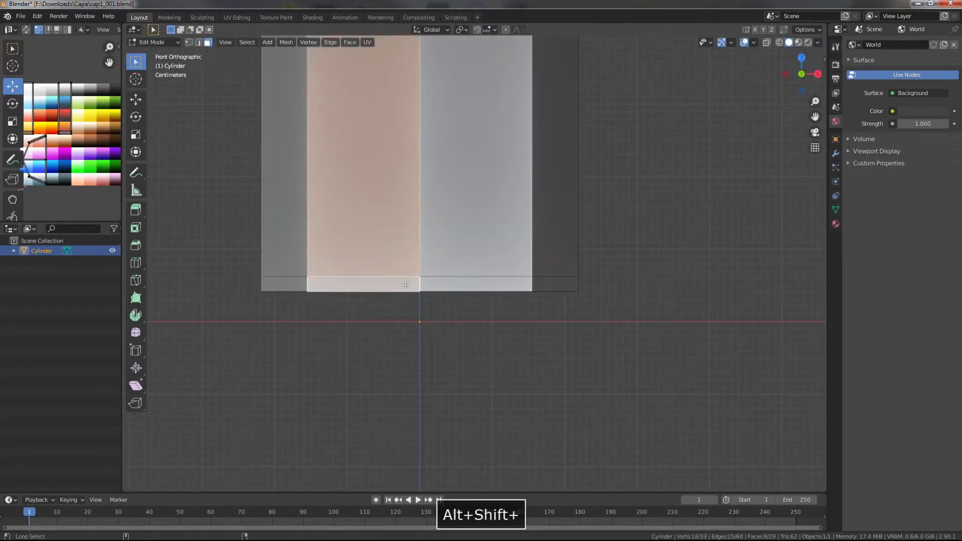
middle_drag(422, 282, 391, 300)
drag(136, 210, 173, 253)
drag(418, 250, 407, 161)
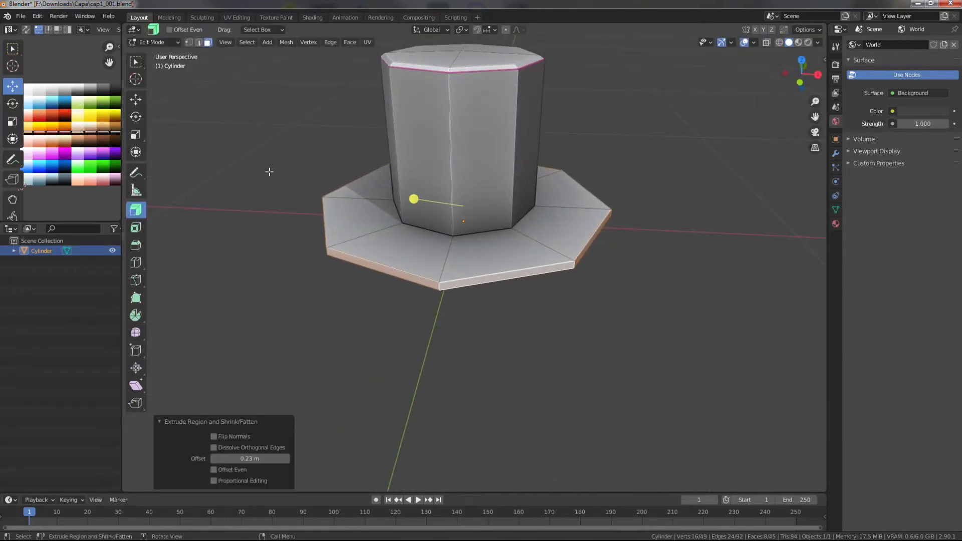
- Delete the brim's outer edge faces, its underside faces and the bottom cap, leaving a single-layer brim
middle_drag(269, 172, 356, 143)
alt+shift+click(394, 290)
key(ctrl+z)
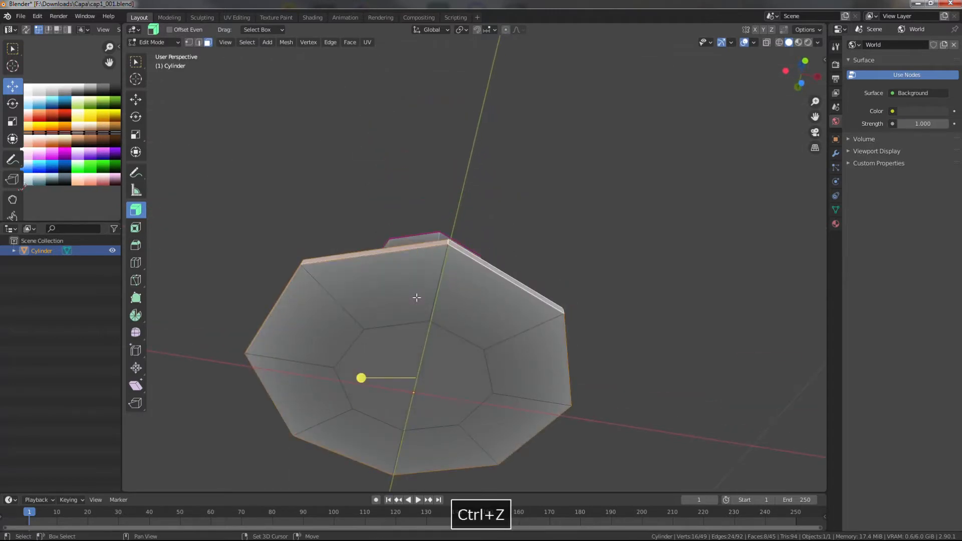
alt+shift+click(443, 277)
mouse_move(444, 273)
middle_down()
mouse_move(453, 336)
mouse_move(445, 261)
middle_up()
shift+click(432, 371)
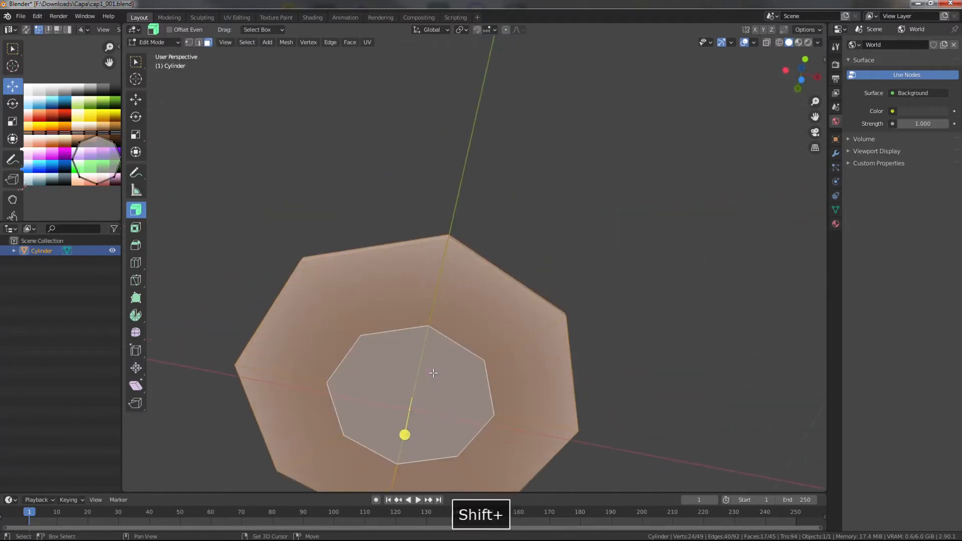
middle_drag(432, 371, 453, 345)
key(x)
click(463, 367)
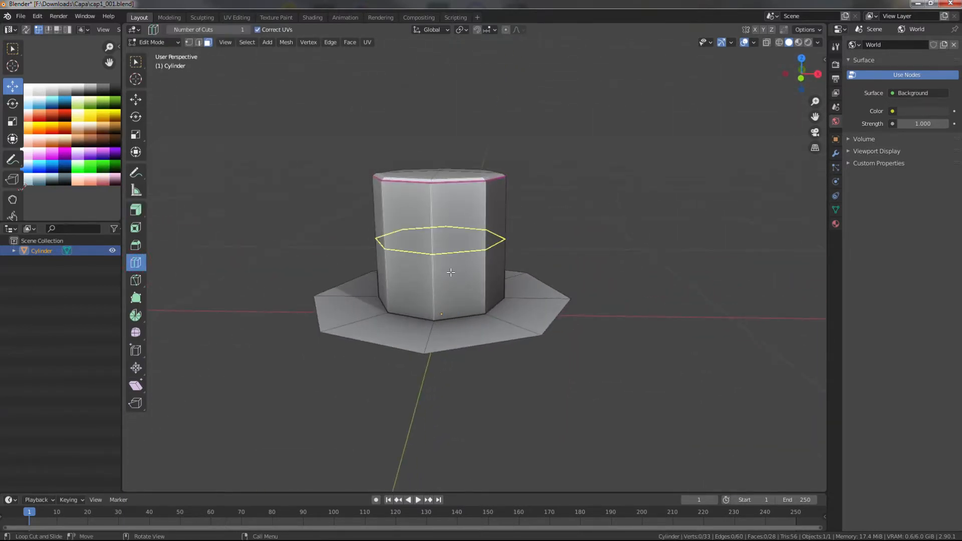
- Add a loop cut around the lower crown with a slide factor of about 0.291 and scale it to about 0.973
click(448, 292)
alt+middle_drag(448, 293, 479, 233)
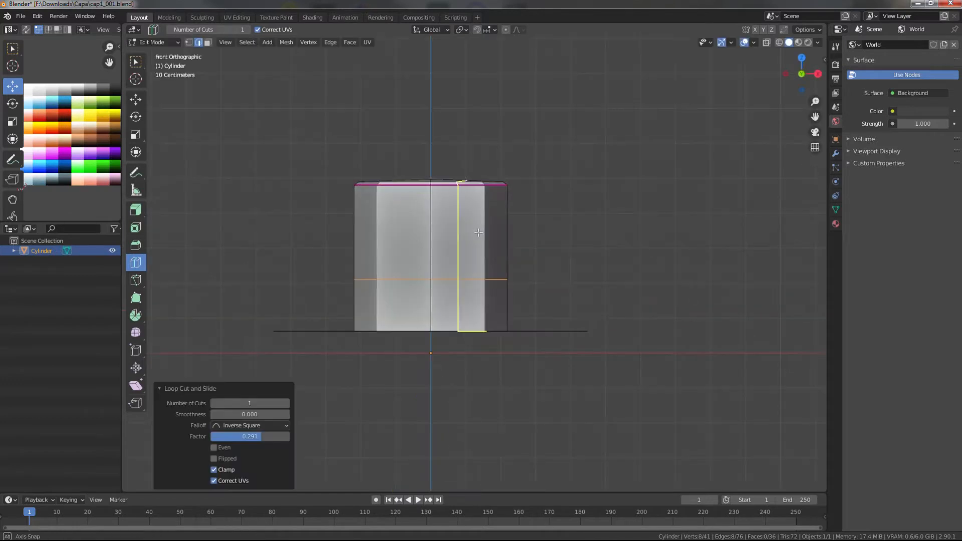
key(s)
click(554, 294)
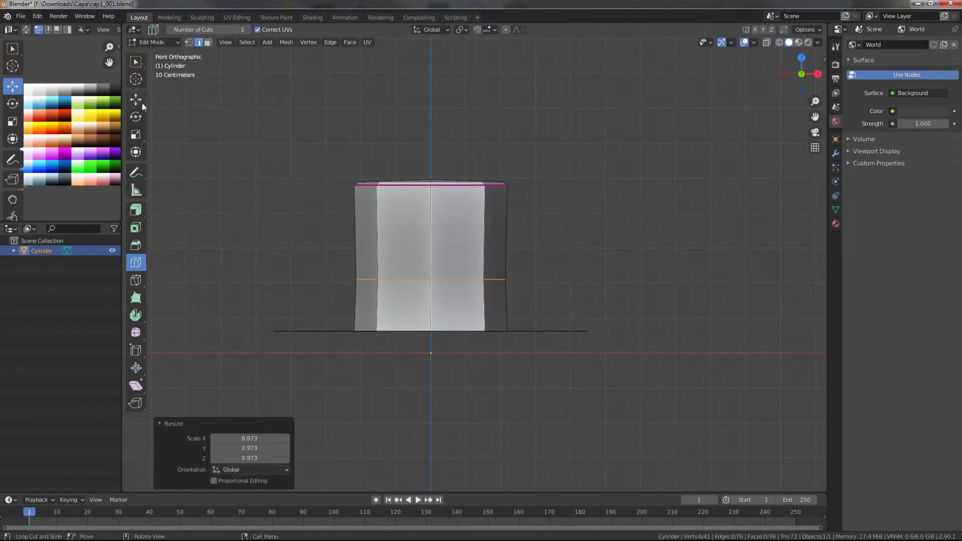
- Select all vertices at the top of the crown and raise them about 0.07 m along Z
click(188, 44)
scroll(458, 263, up, 2)
scroll(444, 233, down, 3)
shift+middle_drag(443, 230, 460, 251)
key(alt+z)
drag(318, 172, 545, 232)
drag(449, 179, 450, 161)
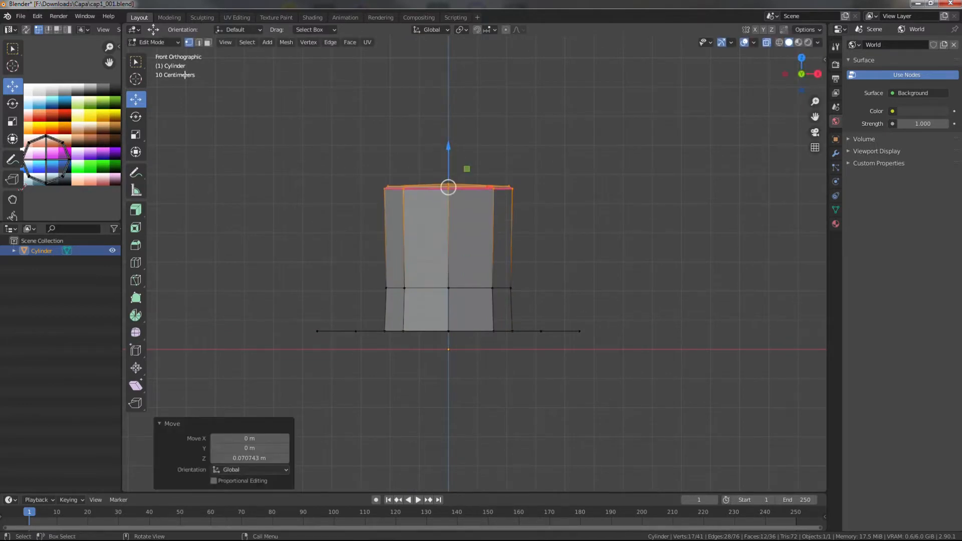
- Add a centred loop cut around the upper crown and scale it to about 0.963
key(alt+z)
click(416, 250)
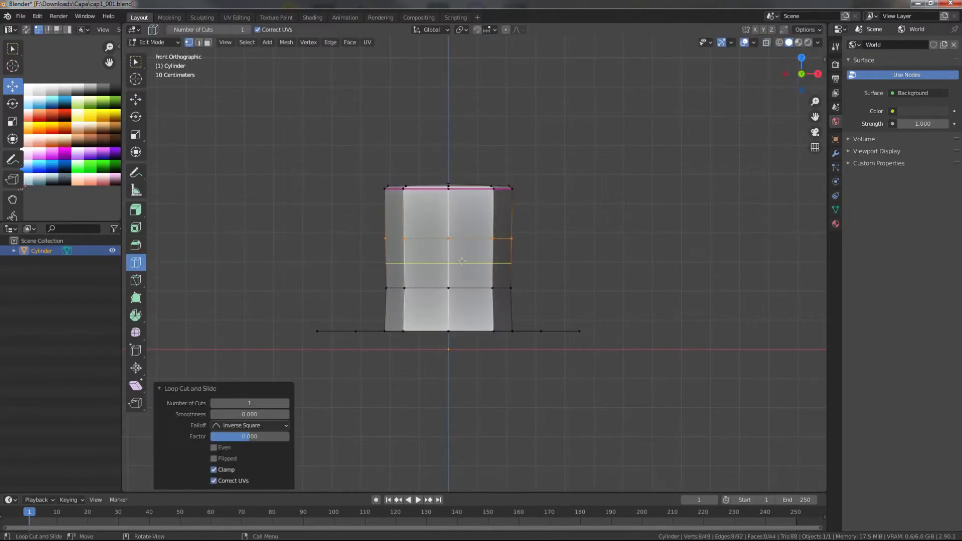
key(s)
click(469, 260)
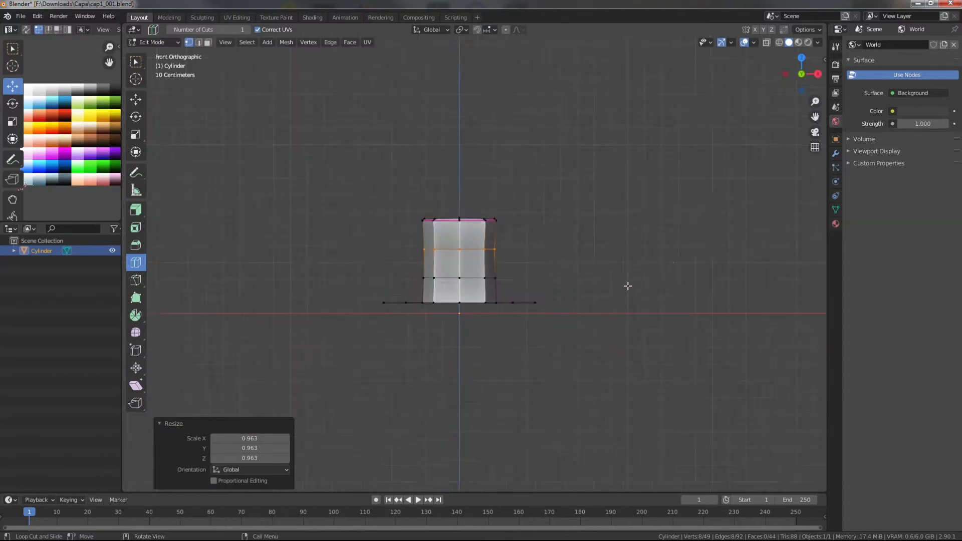
- Enable X-axis mirroring and lower the side vertex of the brim's outer edge slightly along Z
middle_drag(627, 286, 554, 323)
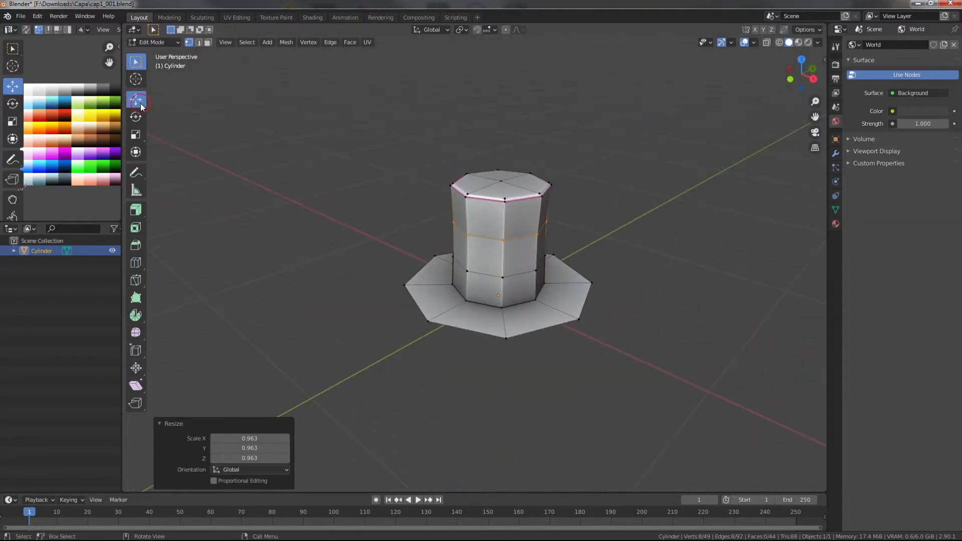
click(756, 30)
shift+middle_drag(630, 279, 607, 246)
click(555, 286)
middle_drag(542, 306, 528, 288)
drag(561, 258, 561, 268)
- Select the two brim edge vertices on either side of the side vertex and lower them slightly along Z
middle_drag(529, 294, 498, 310)
click(471, 299)
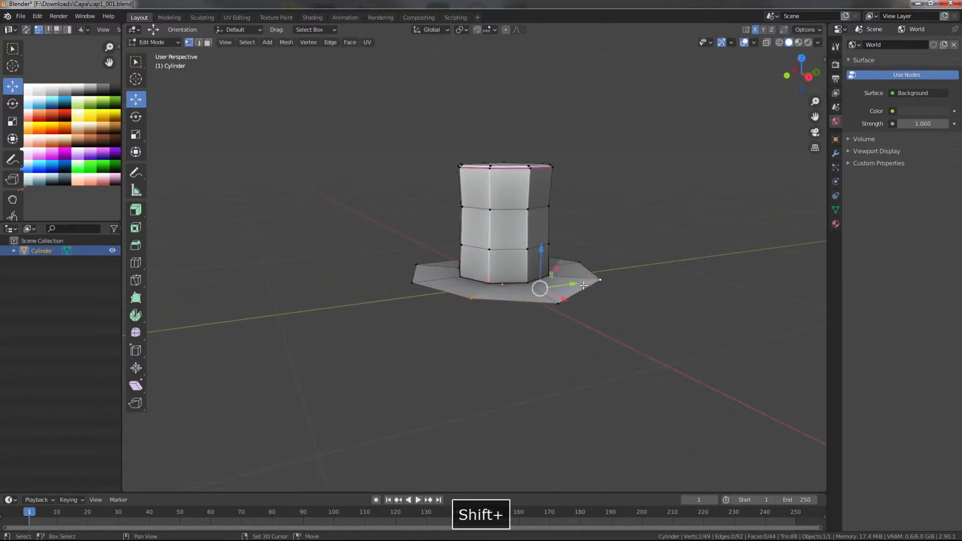
drag(540, 266, 541, 272)
click(500, 371)
scroll(533, 372, down, 3)
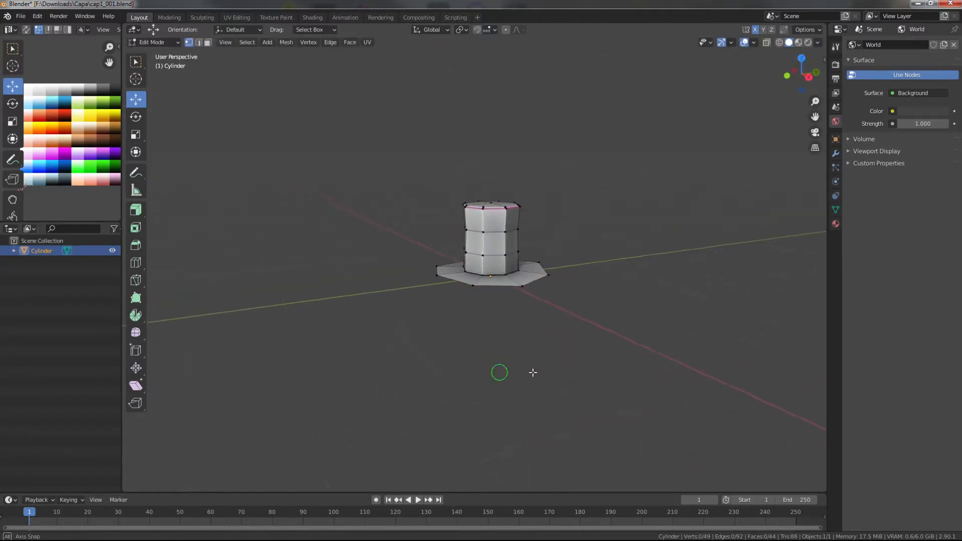
- Select the front and back vertices of the brim's outer edge and raise them about 0.007 m along Z
scroll(532, 372, up, 3)
middle_drag(533, 371, 501, 328)
click(409, 294)
middle_drag(408, 295, 665, 289)
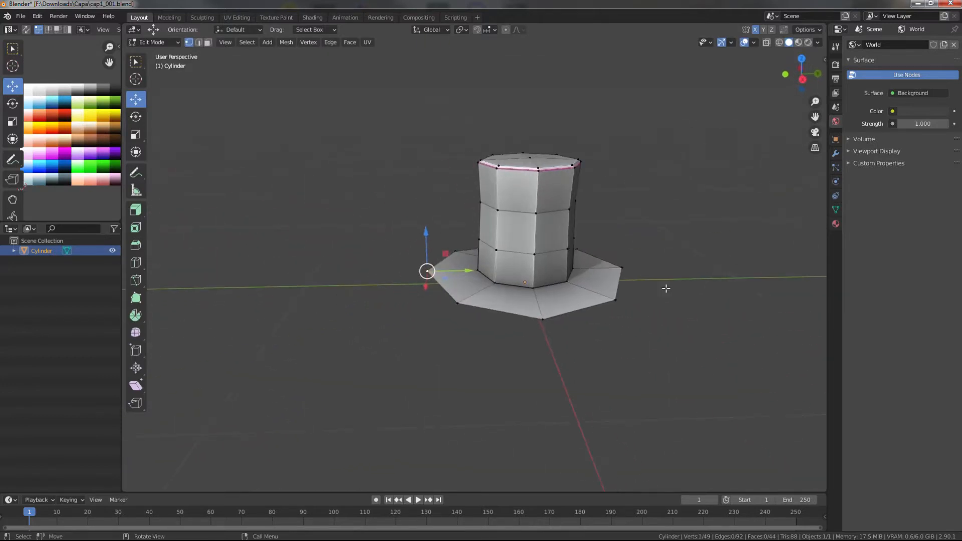
middle_drag(420, 272, 445, 262)
drag(520, 242, 519, 244)
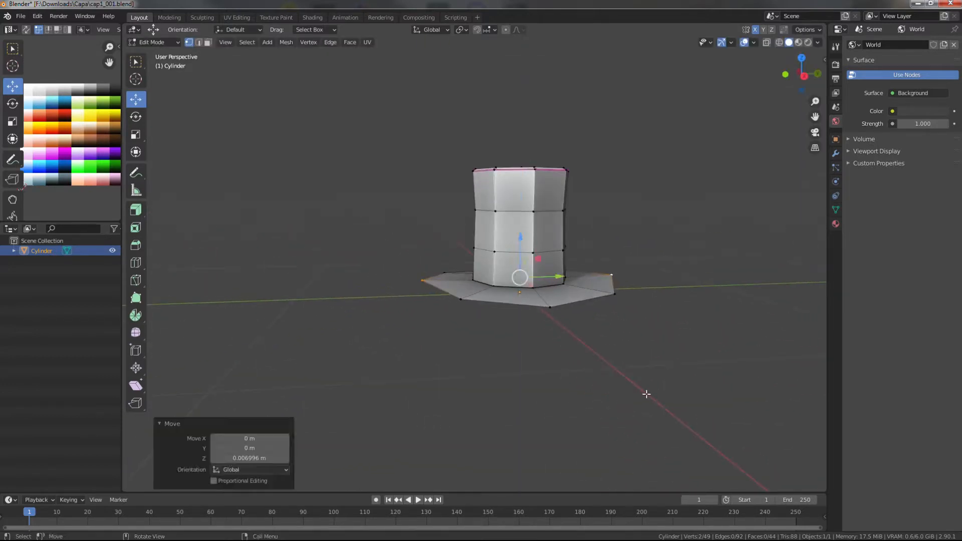
click(646, 393)
scroll(584, 379, down, 3)
middle_drag(579, 377, 531, 351)
scroll(531, 346, up, 4)
middle_drag(531, 343, 539, 363)
shift+middle_drag(506, 276, 501, 303)
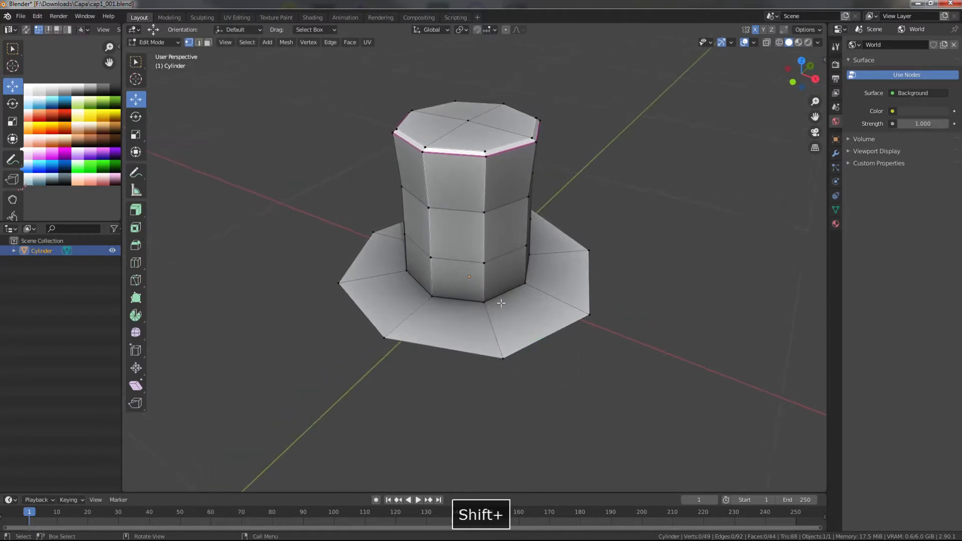
- Set an edge crease of 1 on the brim's outer edge loop and the loop where the crown meets the brim
alt+shift+click(461, 353)
right_click(461, 355)
click(431, 402)
click(774, 400)
scroll(754, 399, down, 4)
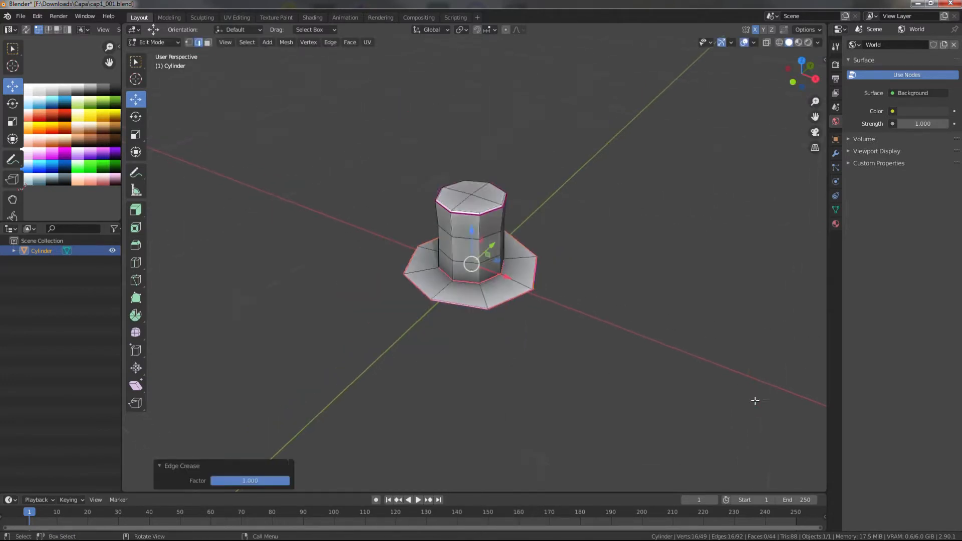
scroll(628, 361, up, 2)
middle_drag(629, 360, 691, 321)
shift+middle_drag(694, 354, 598, 378)
click(599, 378)
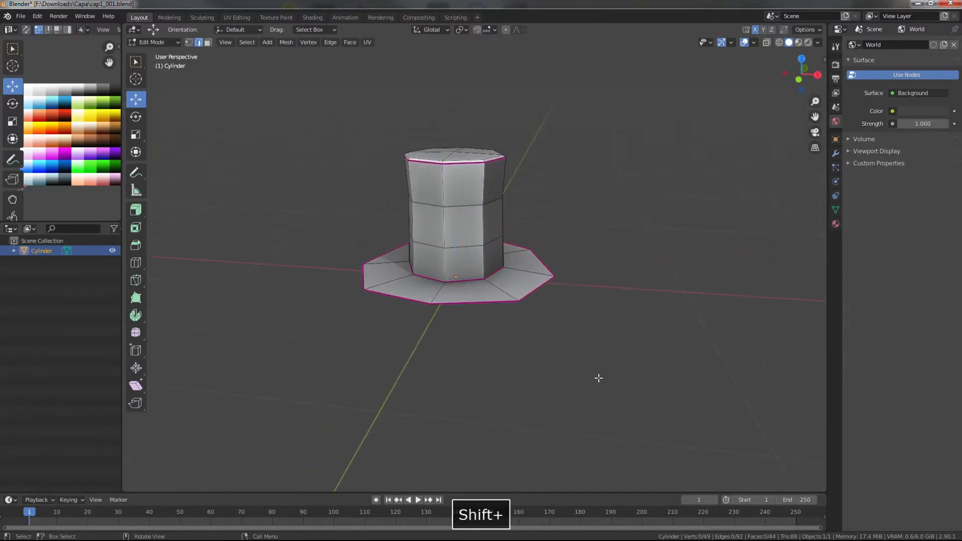
- Add a Subdivision Surface modifier to the hat and check the smoothed shape
click(835, 153)
click(902, 45)
click(747, 201)
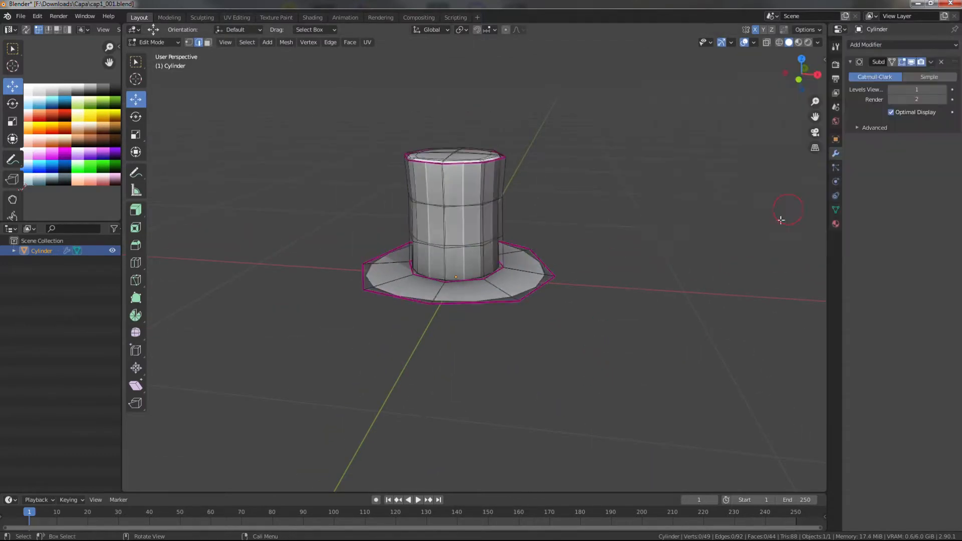
middle_drag(780, 214, 609, 316)
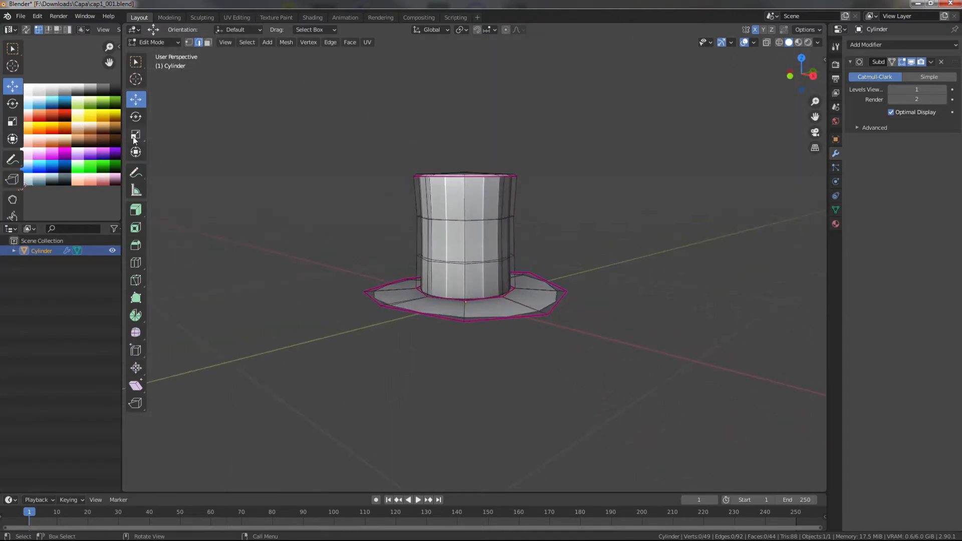
middle_drag(483, 312, 511, 342)
- Hide the subdivision in the viewport and lower two adjacent outer brim edges about 0.022 m along Z
click(911, 61)
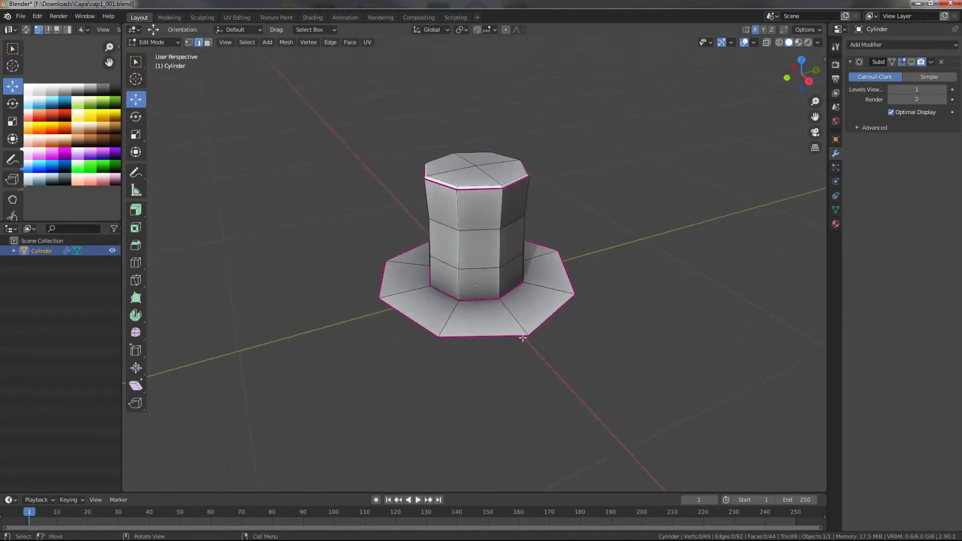
shift+click(552, 315)
middle_drag(552, 315, 562, 287)
drag(530, 270, 531, 279)
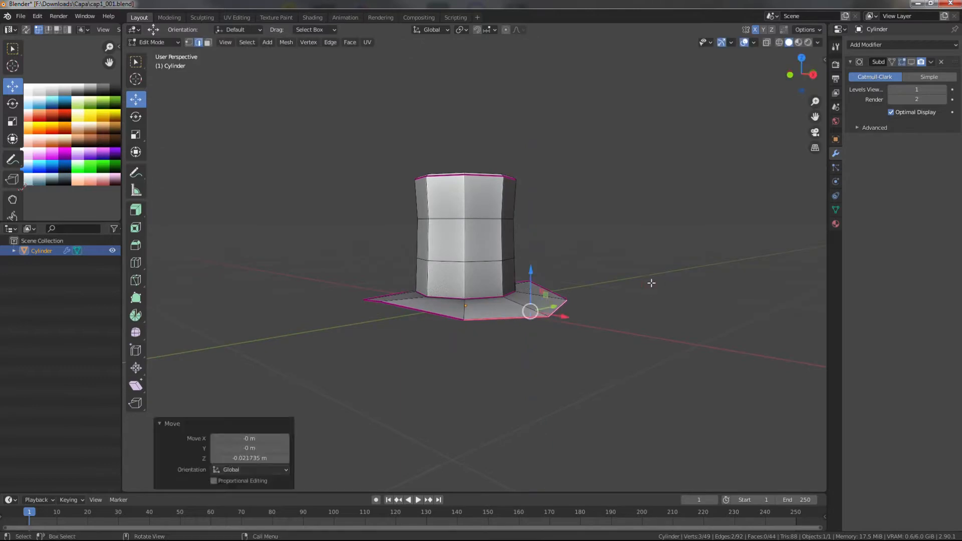
click(653, 282)
middle_drag(653, 283, 742, 249)
- Show the subdivision in the viewport again, apply the modifier in Object Mode and return to Edit Mode
click(911, 61)
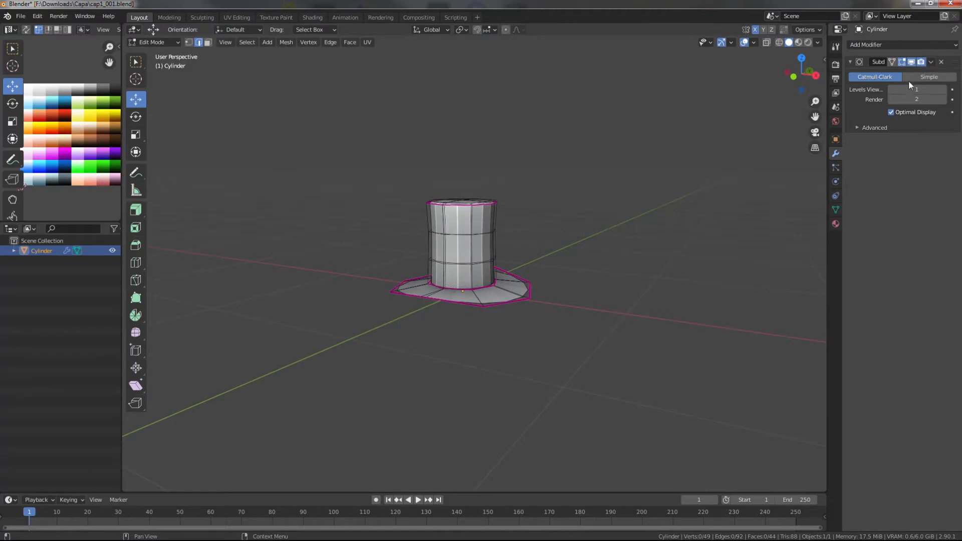
key(Tab)
click(924, 74)
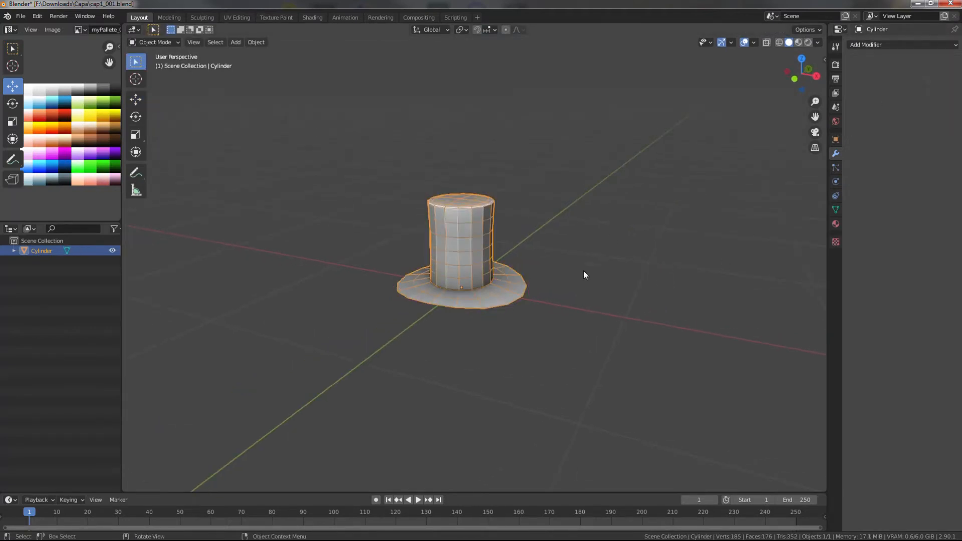
key(Tab)
- Dissolve the edge loop just inside the creased rim on top of the crown
scroll(498, 289, up, 5)
scroll(498, 289, up, 6)
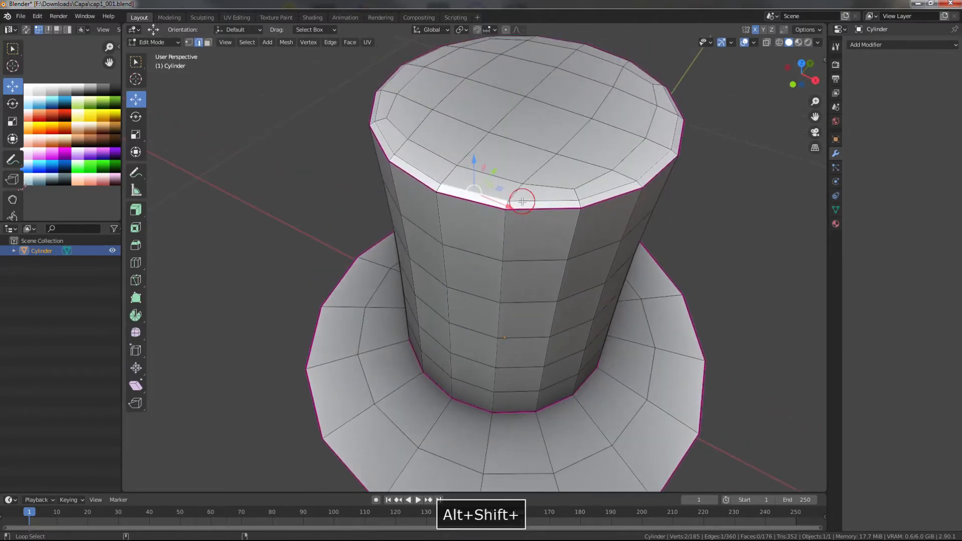
alt+shift+click(522, 200)
right_click(492, 273)
click(504, 341)
scroll(505, 348, down, 3)
shift+middle_drag(504, 350, 501, 310)
middle_drag(501, 310, 499, 268)
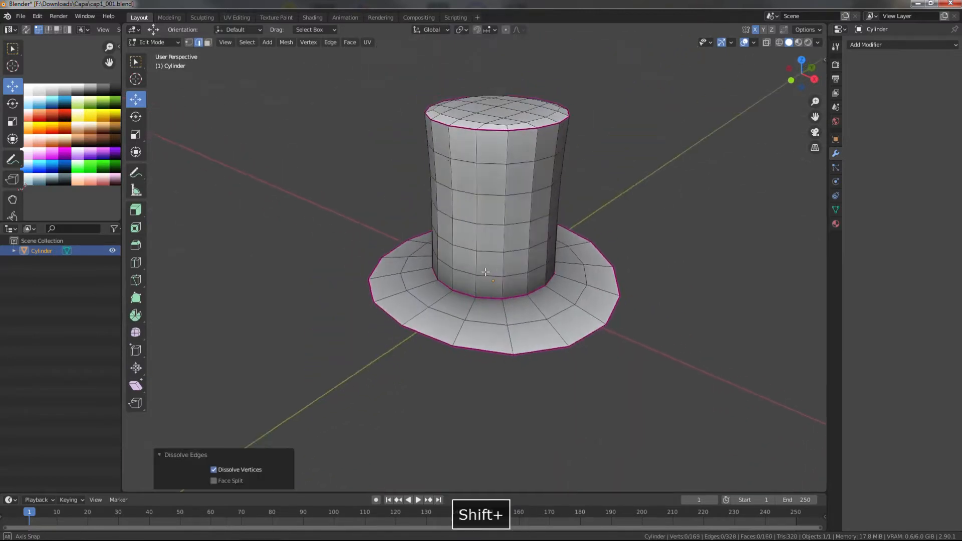
- Bevel the brim's middle edge loop with a width of about 0.036 m and one segment
middle_drag(565, 335, 508, 328)
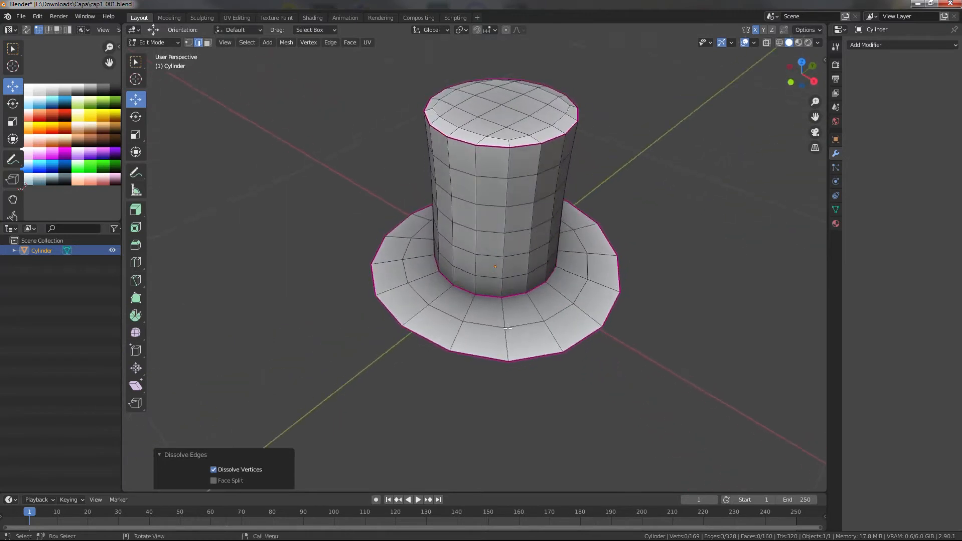
alt+shift+click(484, 326)
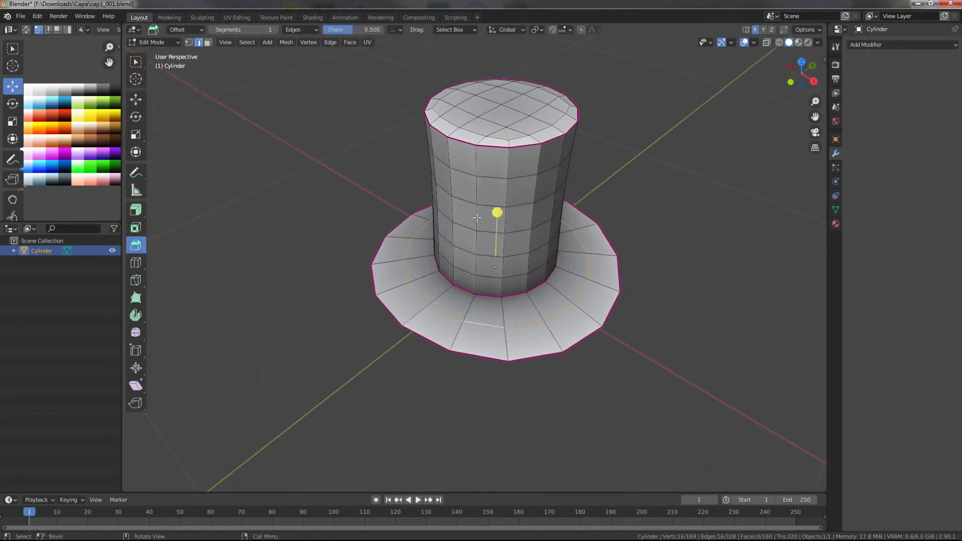
drag(497, 212, 495, 194)
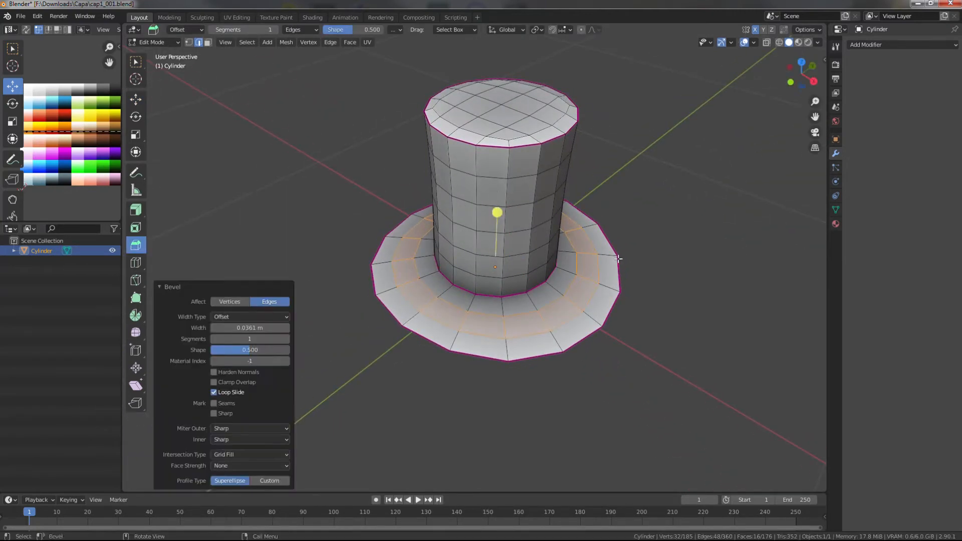
middle_drag(624, 290, 672, 323)
key(alt+a)
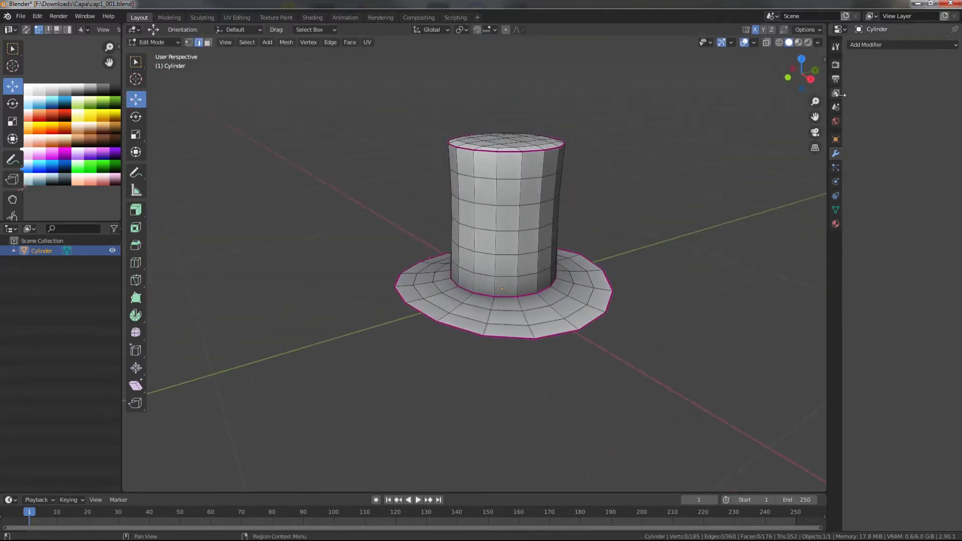
- Add a Solidify modifier to the hat and increase its thickness slightly
click(859, 46)
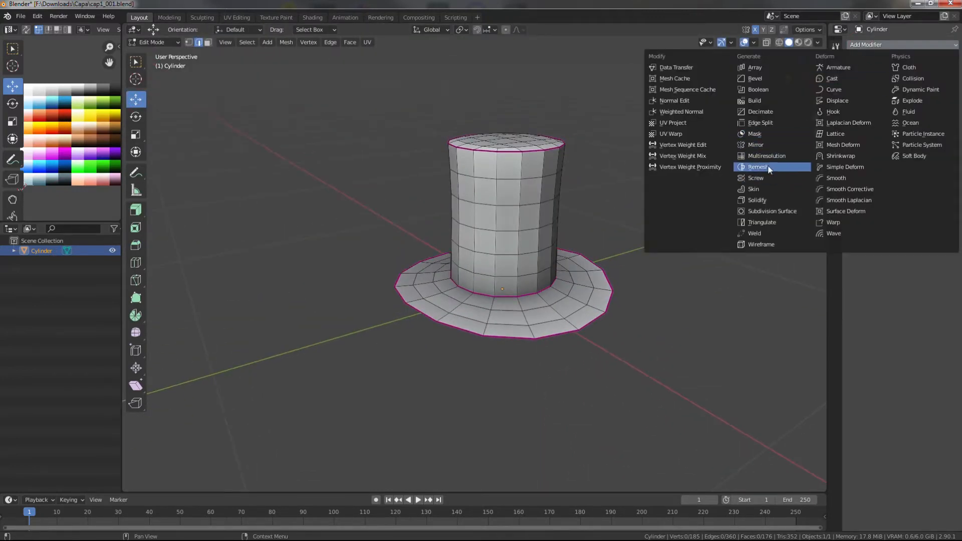
click(757, 200)
middle_drag(751, 212, 887, 117)
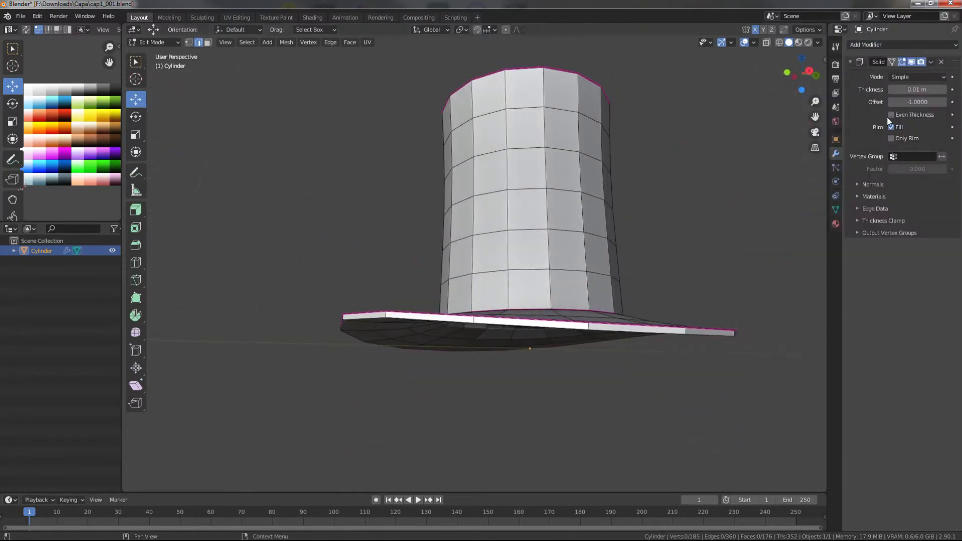
click(944, 91)
middle_drag(631, 255, 670, 278)
scroll(670, 277, down, 1)
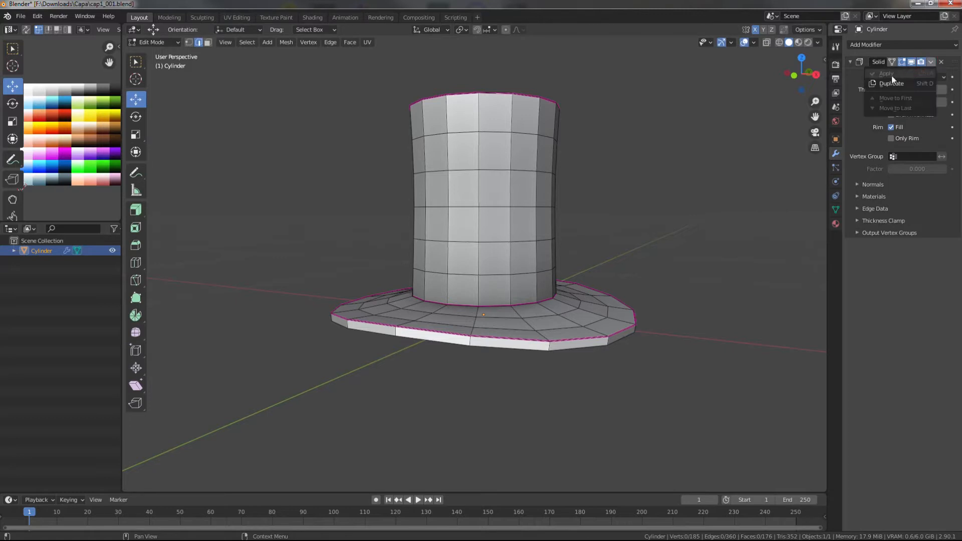
- Apply the Solidify modifier in Object Mode, return to Edit Mode and save the file
key(Tab)
click(898, 76)
middle_drag(701, 261, 654, 285)
key(Tab)
key(ctrl+s)
scroll(639, 282, down, 2)
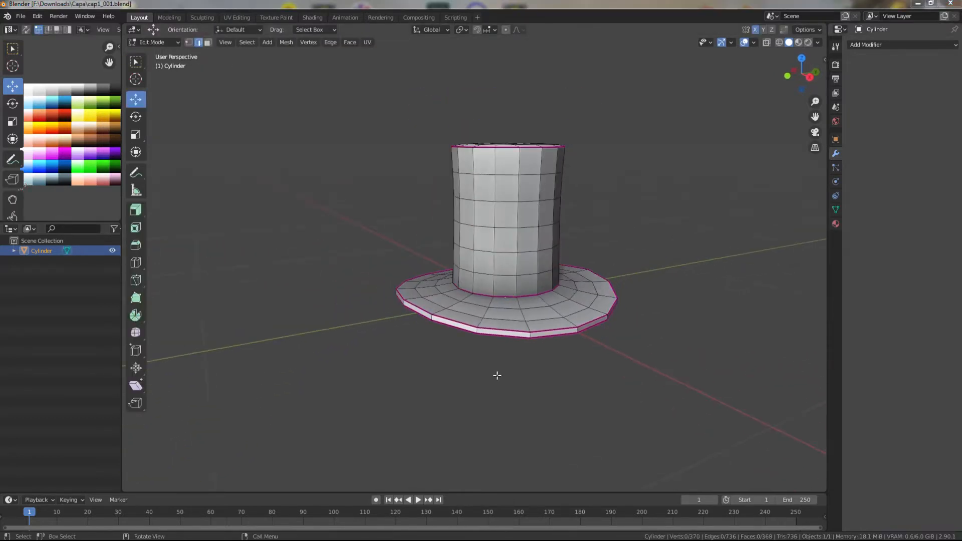
- Bevel the lowest edge loop around the crown's outside to a width of about 0.055 m for a hatband
middle_drag(496, 375, 501, 277)
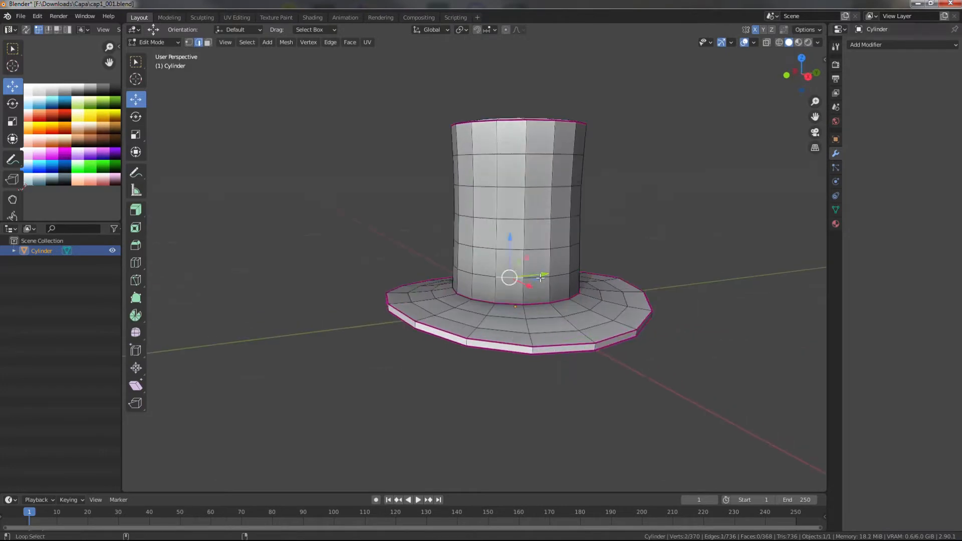
alt+shift+click(541, 277)
right_click(540, 280)
click(530, 289)
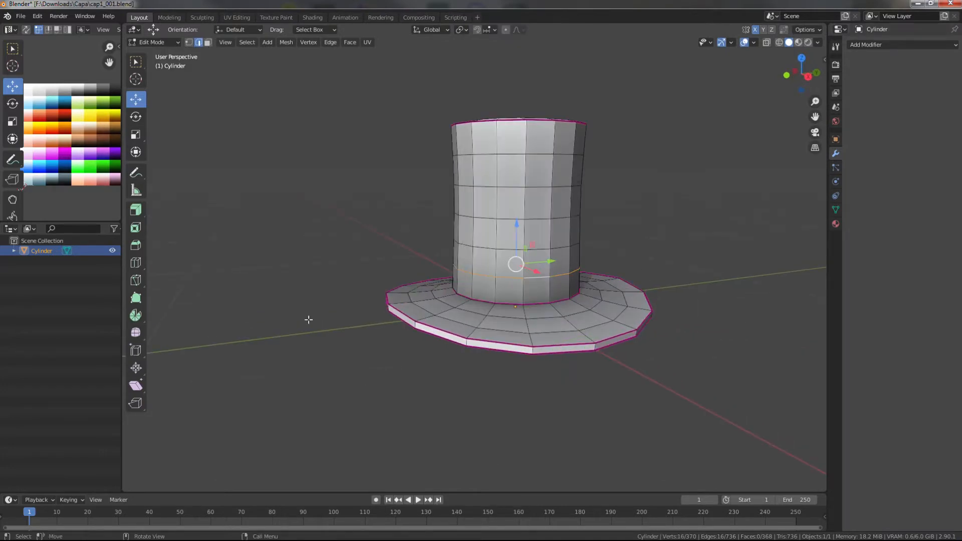
drag(521, 207, 522, 187)
middle_drag(511, 271, 530, 277)
scroll(530, 277, up, 1)
middle_drag(526, 241, 559, 231)
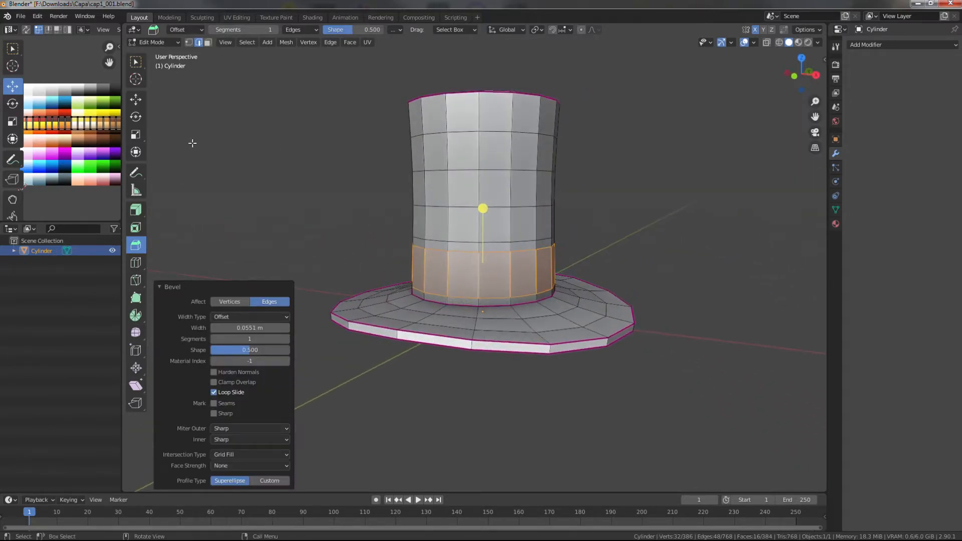
- Extrude the band faces at the crown's base outwards along their normals by about 0.022 m
drag(485, 208, 483, 208)
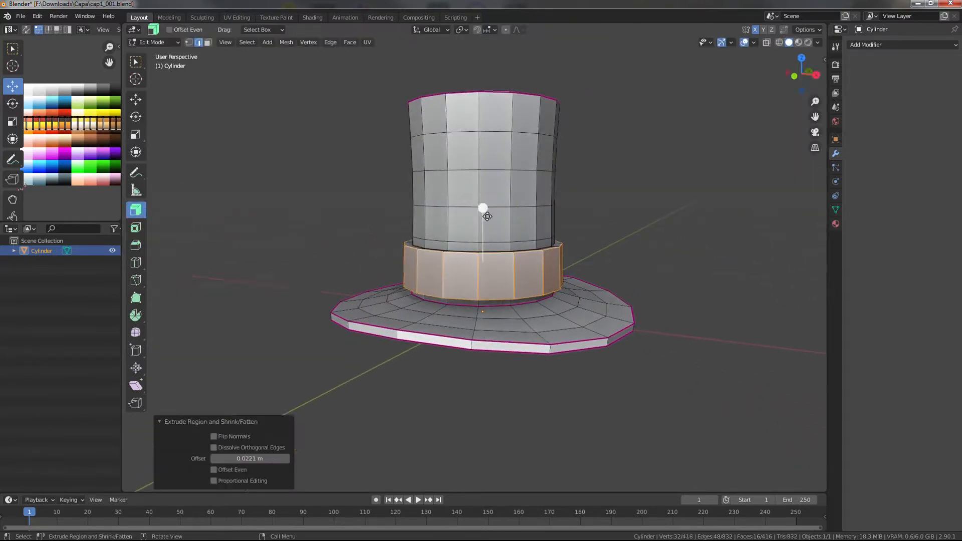
middle_drag(483, 208, 559, 286)
scroll(489, 270, up, 1)
scroll(602, 301, down, 1)
click(616, 306)
- Select the horizontal edge loops inside the hollow crown from below and dissolve them
middle_drag(606, 309, 609, 250)
middle_drag(400, 321, 440, 384)
scroll(440, 383, up, 1)
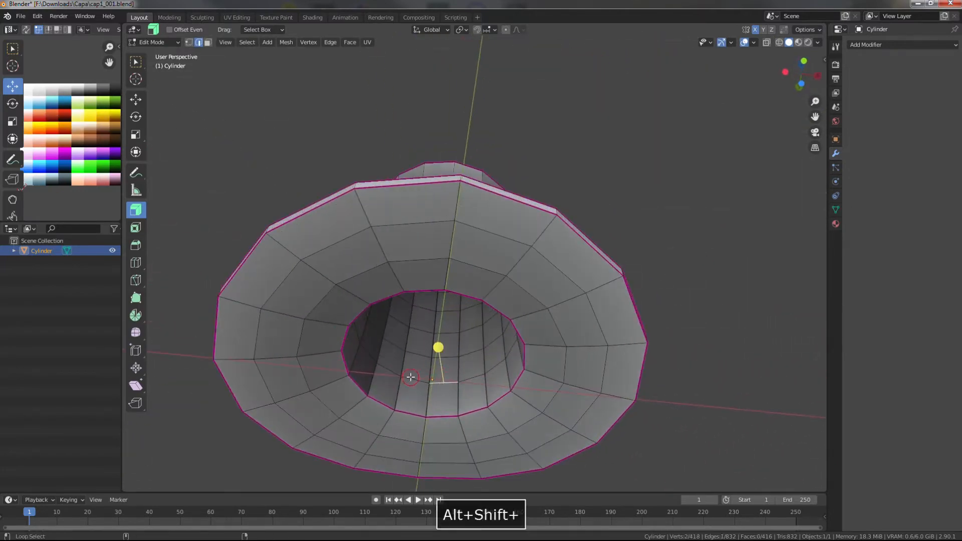
alt+shift+click(424, 310)
mouse_move(424, 310)
middle_down()
mouse_move(414, 273)
mouse_move(374, 285)
mouse_move(416, 325)
middle_up()
right_click(444, 310)
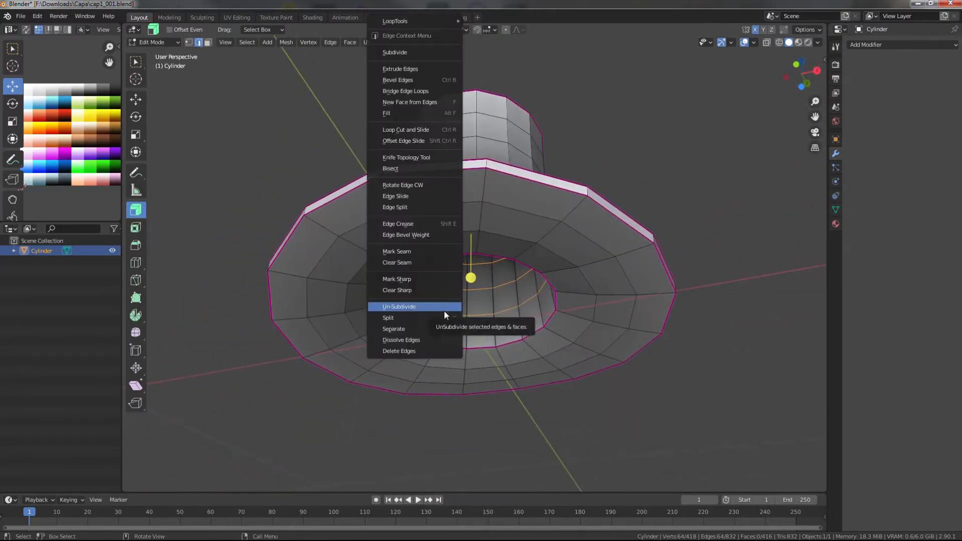
click(444, 310)
middle_drag(719, 264, 620, 356)
scroll(671, 273, down, 2)
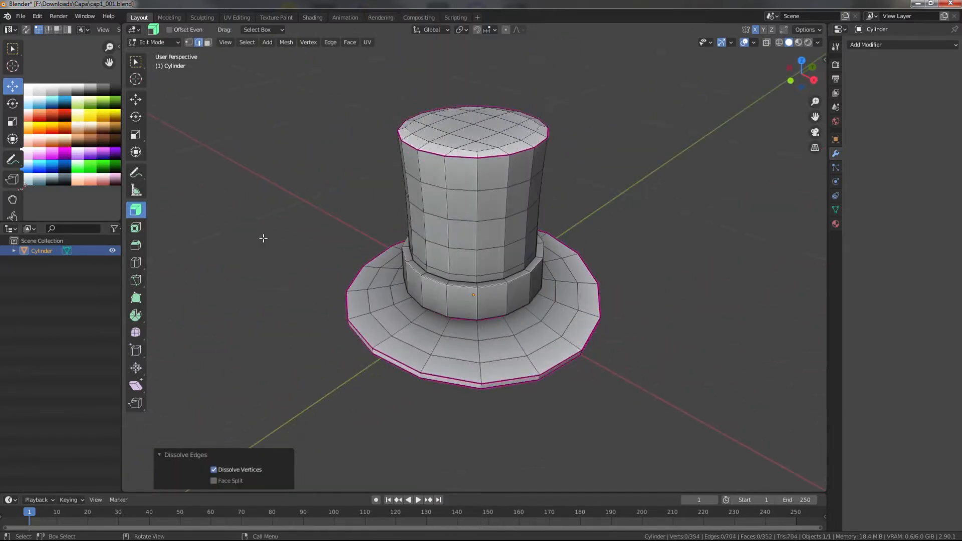
- Select the brim's outer face rings on the upper side, rim and underside and extrude them slightly along their normals
shift+middle_drag(368, 359, 371, 311)
scroll(376, 315, up, 3)
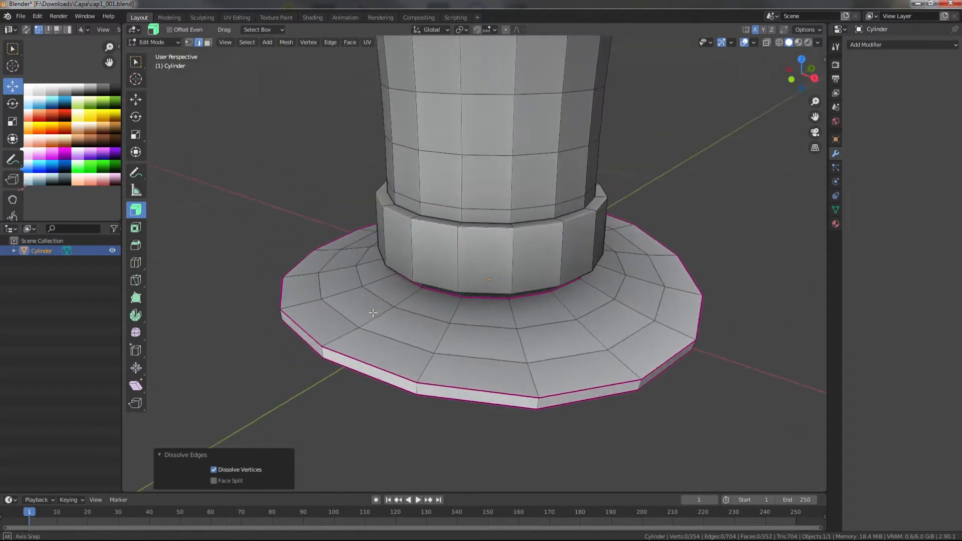
click(208, 43)
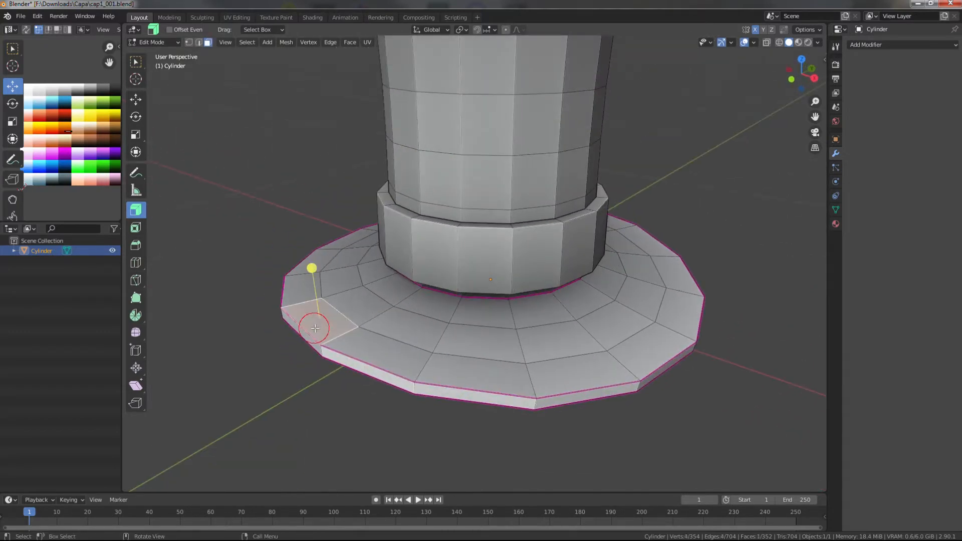
alt+shift+click(345, 345)
click(303, 302)
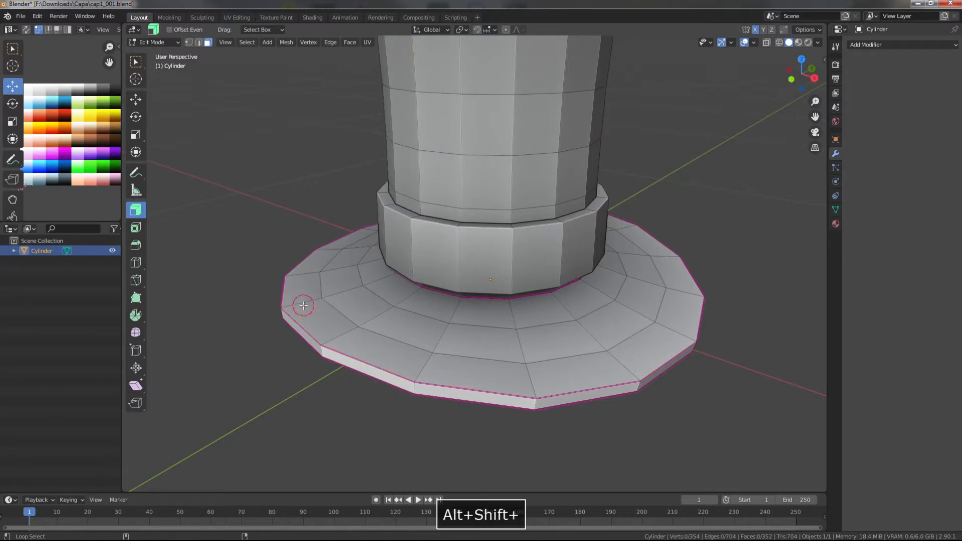
middle_drag(354, 336, 371, 319)
alt+shift+click(339, 388)
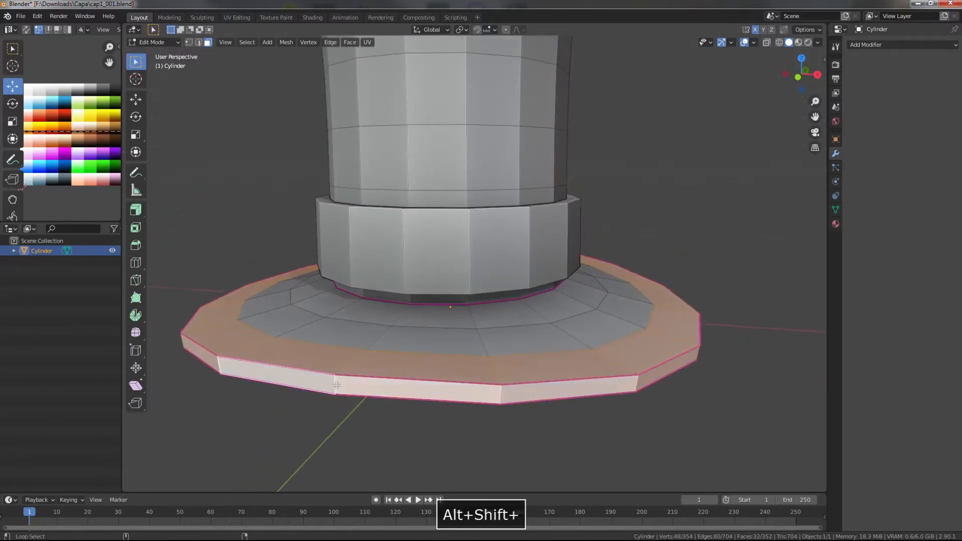
middle_drag(339, 386, 374, 301)
alt+shift+click(419, 116)
middle_drag(418, 116, 376, 313)
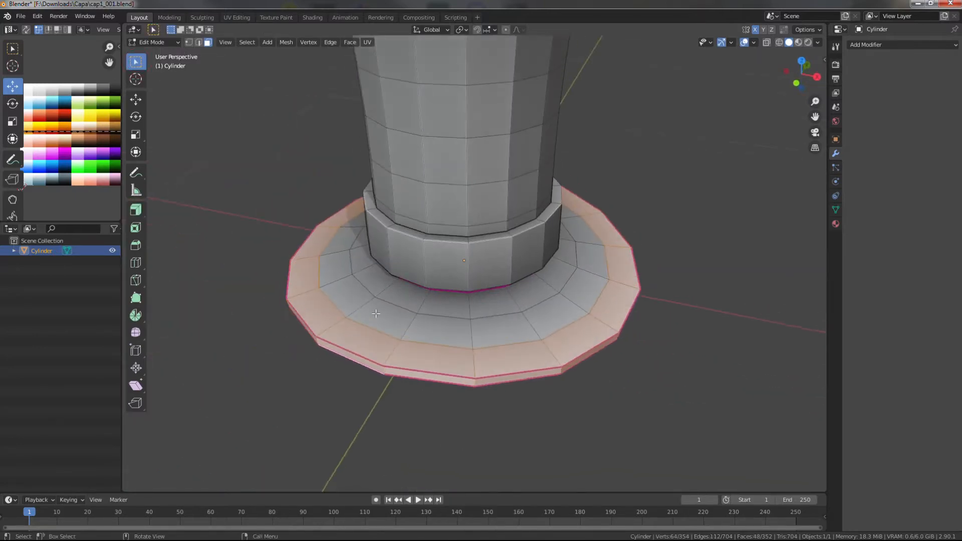
click(137, 211)
middle_drag(358, 346, 338, 339)
drag(474, 305, 474, 298)
middle_drag(474, 297, 395, 300)
click(253, 150)
- Set an edge crease of 1 on the edge loops of the hatband and of the brim's raised outer border
scroll(369, 323, up, 2)
mouse_move(436, 236)
middle_down()
mouse_move(454, 199)
mouse_move(430, 224)
middle_up()
middle_drag(391, 281, 389, 229)
scroll(401, 241, up, 1)
alt+shift+click(441, 282)
middle_drag(442, 287, 496, 345)
scroll(496, 346, down, 2)
scroll(351, 320, up, 3)
middle_drag(361, 358, 461, 351)
alt+shift+click(326, 356)
scroll(328, 363, down, 3)
scroll(411, 211, up, 3)
alt+shift+click(437, 142)
scroll(437, 142, down, 3)
right_click(464, 357)
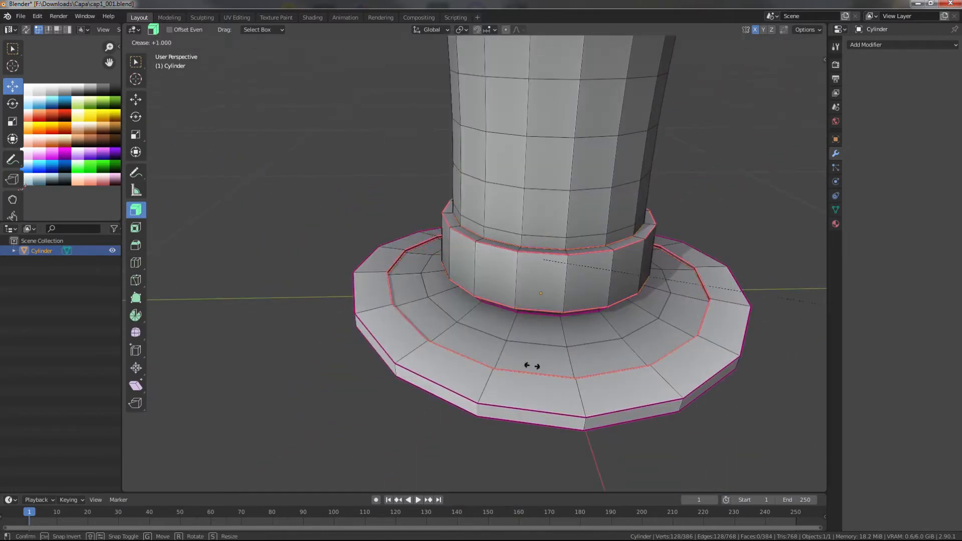
click(221, 396)
scroll(419, 285, down, 3)
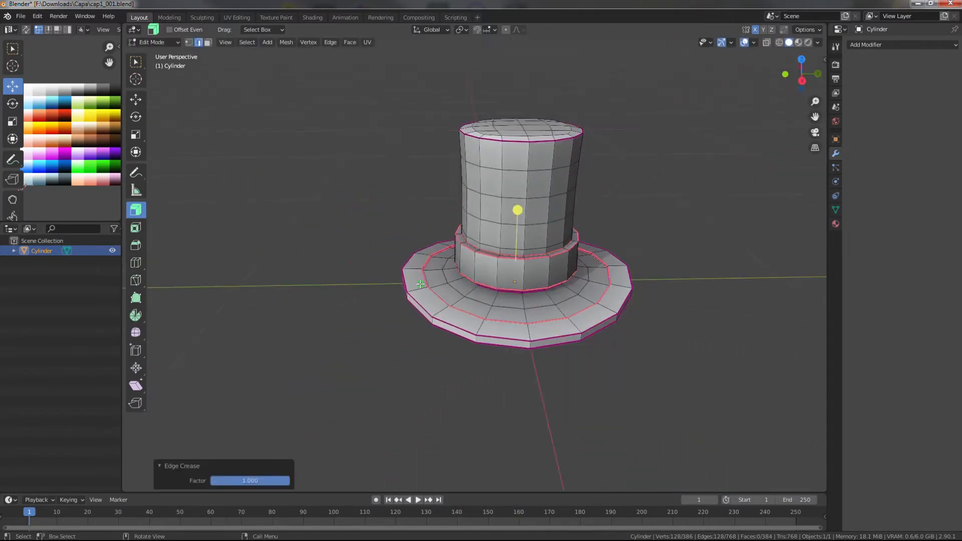
key(alt+a)
alt+middle_drag(251, 131, 541, 272)
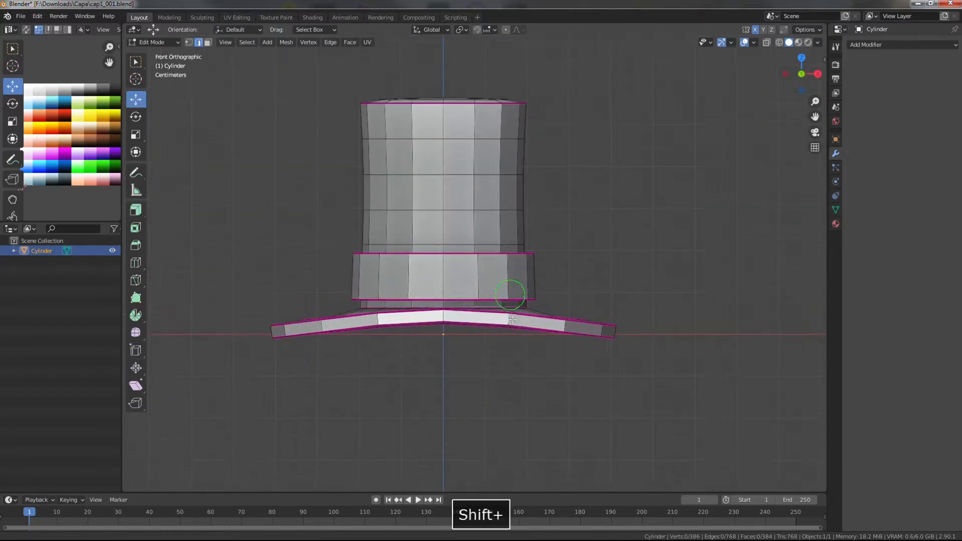
middle_drag(557, 343, 480, 384)
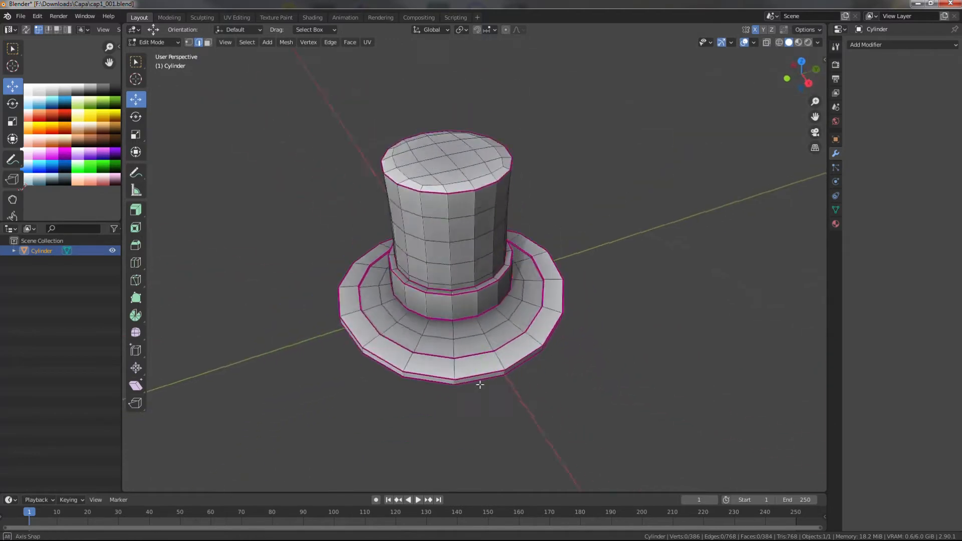
scroll(479, 334, up, 3)
middle_drag(468, 332, 500, 307)
scroll(506, 313, down, 4)
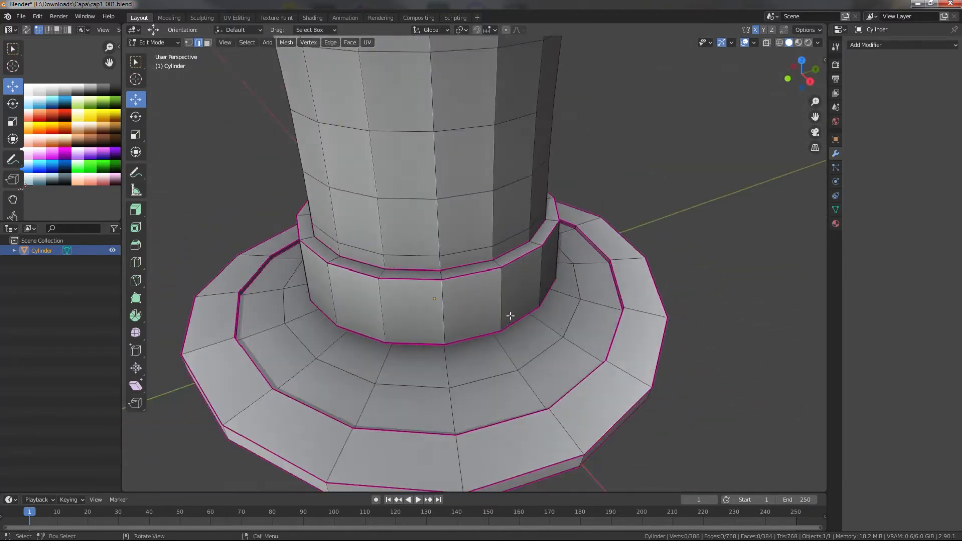
- Try a Subdivision Surface modifier on the hat and remove it
click(882, 44)
click(801, 201)
middle_drag(767, 209, 666, 266)
click(942, 61)
middle_drag(556, 248, 520, 260)
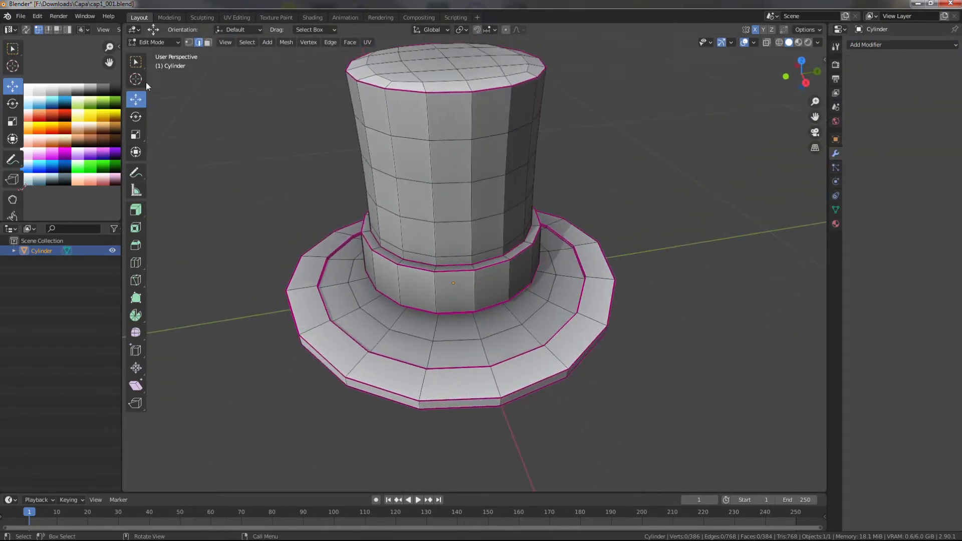
- Select the adjacent faces of a short section on the hatband's side and extrude them outwards along their normals by about 0.016 m
shift+click(481, 269)
scroll(481, 269, up, 3)
middle_drag(481, 269, 543, 260)
shift+click(534, 246)
scroll(479, 277, up, 2)
shift+click(521, 288)
scroll(572, 270, down, 3)
click(137, 210)
scroll(564, 291, up, 2)
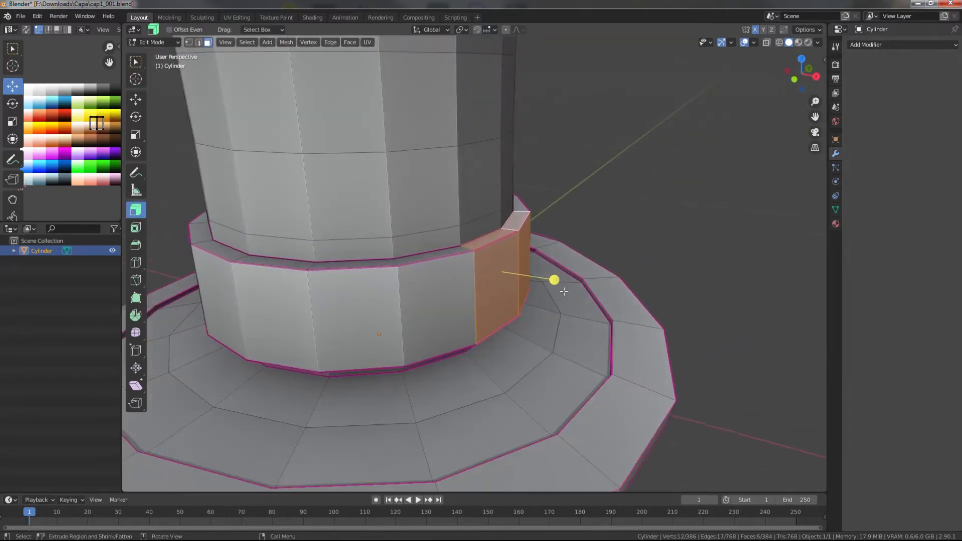
drag(575, 272, 574, 272)
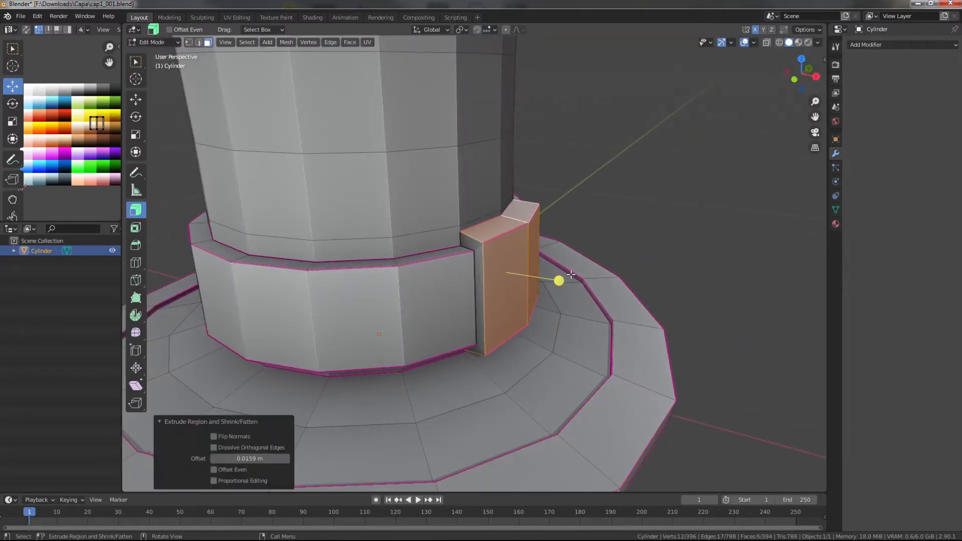
middle_drag(574, 281, 590, 302)
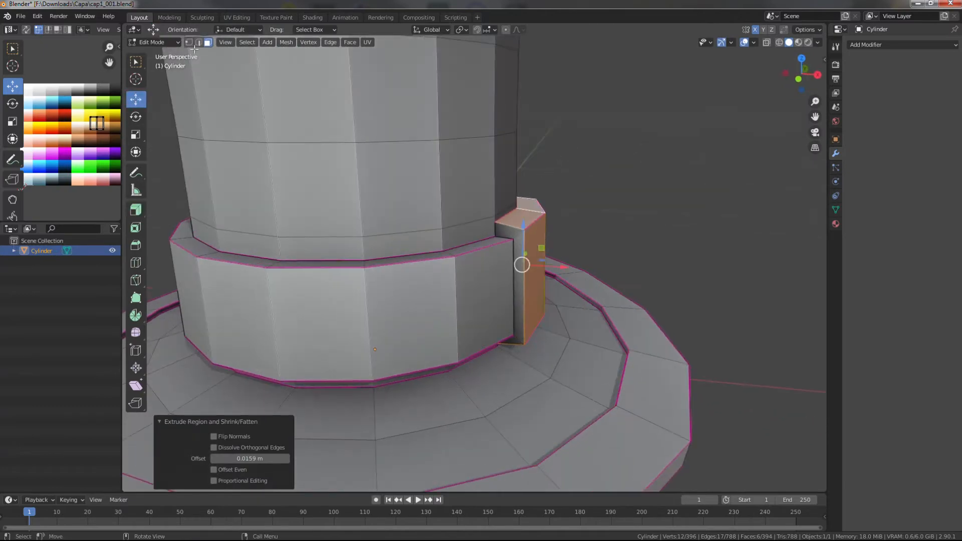
- Try to move the inner top edge of the hatband's raised section with X mirroring enabled
click(198, 42)
middle_drag(496, 211, 463, 236)
click(512, 209)
scroll(506, 217, up, 4)
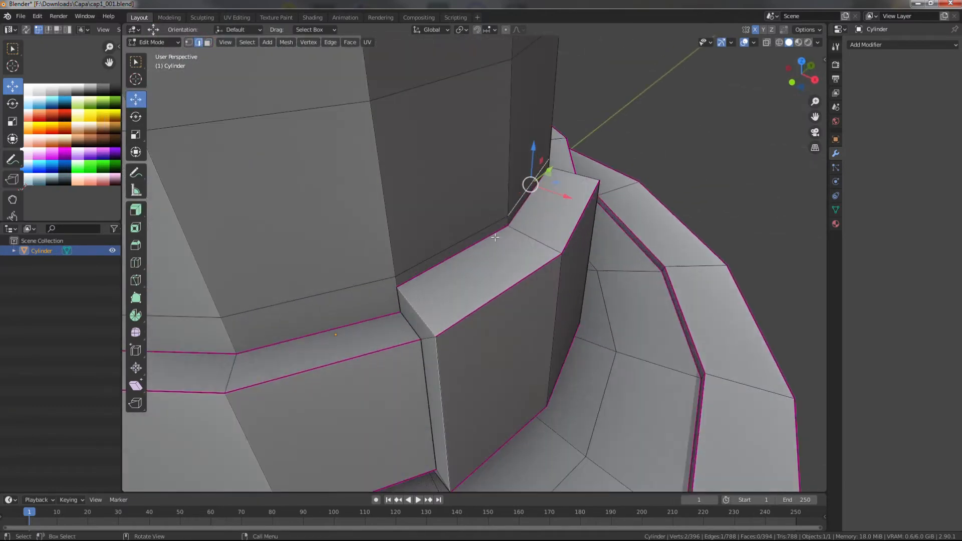
drag(512, 228, 523, 229)
scroll(524, 231, down, 4)
key(ctrl+z)
- Turn off X mirroring and move the edges at the end of the hatband's raised section by about 0.010 m along X
middle_drag(526, 231, 395, 325)
click(756, 32)
click(533, 243)
scroll(395, 324, up, 3)
click(396, 319)
shift+click(453, 320)
scroll(453, 320, up, 2)
middle_drag(453, 320, 571, 339)
click(591, 336)
scroll(561, 338, down, 3)
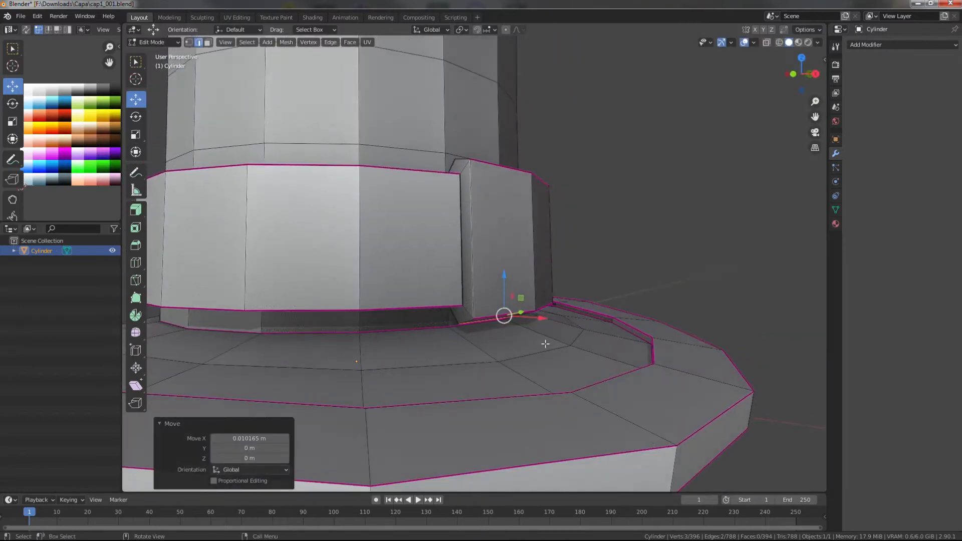
- Select the edges outlining the ends of the hatband's raised section and set their edge crease to 1
middle_drag(501, 205, 394, 265)
click(477, 245)
scroll(471, 213, down, 3)
alt+shift+click(423, 251)
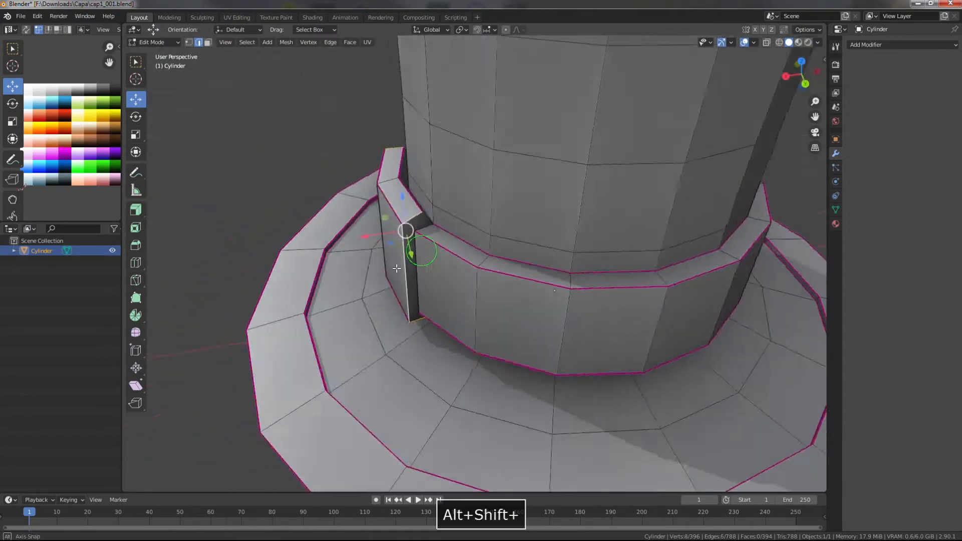
scroll(395, 220, up, 3)
middle_drag(395, 189, 573, 248)
shift+click(573, 248)
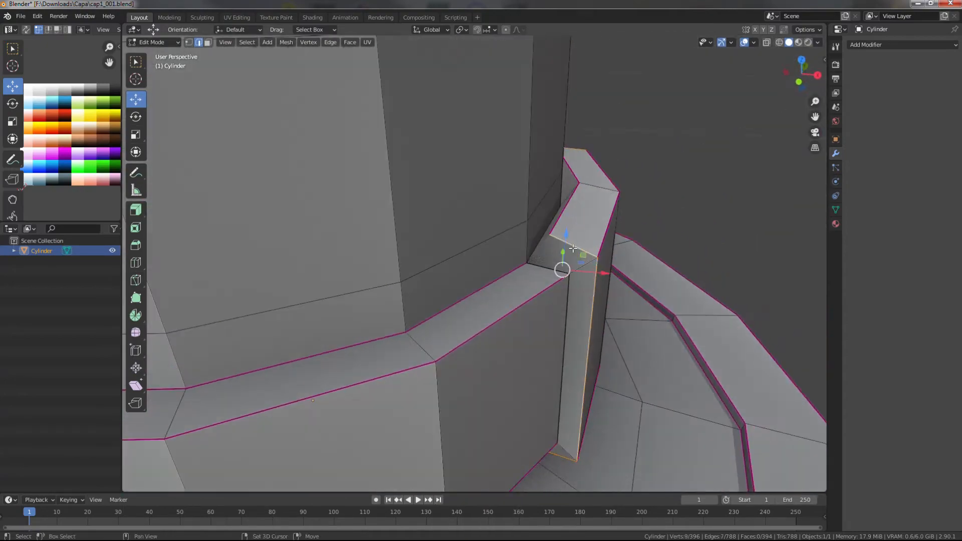
shift+click(540, 248)
middle_drag(550, 296, 556, 238)
shift+click(555, 314)
middle_drag(554, 314, 379, 324)
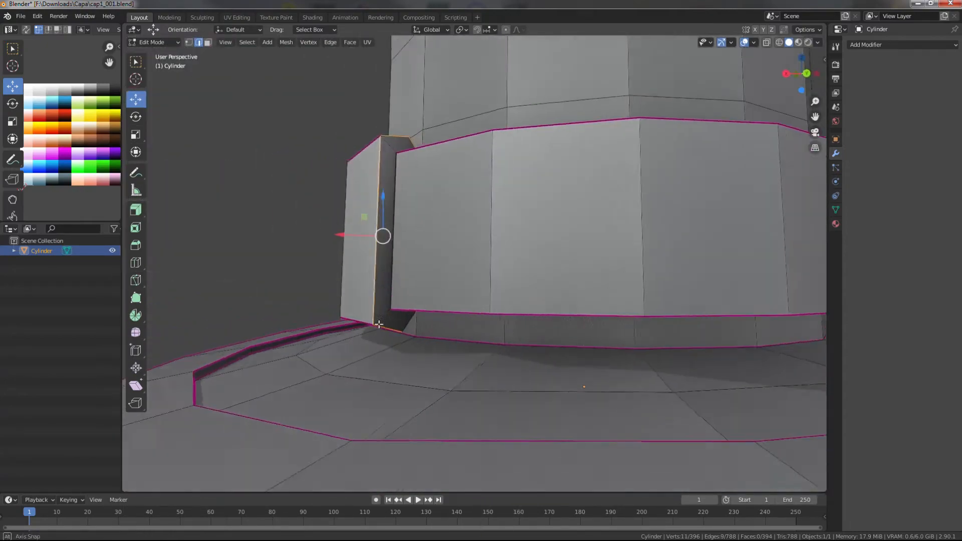
shift+click(379, 324)
key(ctrl+e)
click(405, 320)
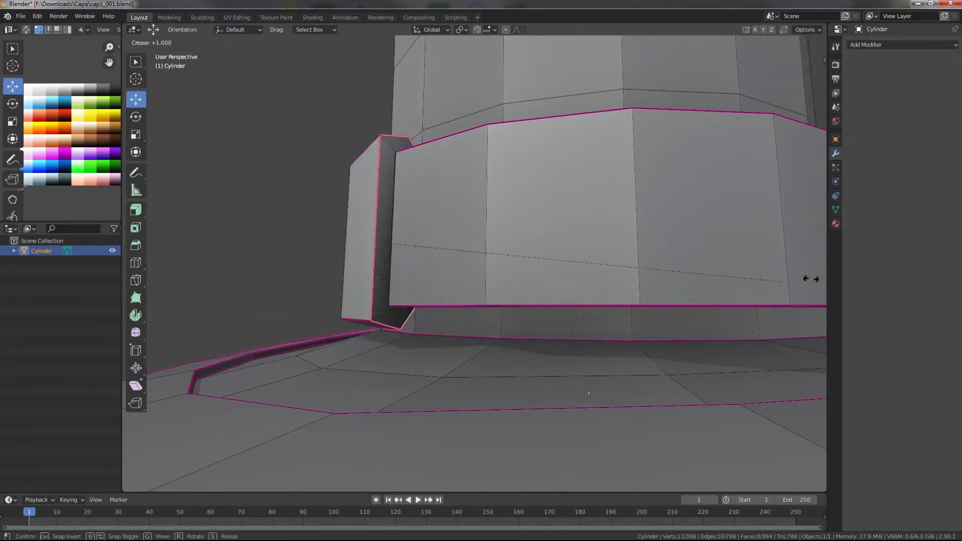
click(243, 274)
scroll(243, 274, down, 3)
middle_drag(243, 274, 389, 322)
scroll(643, 170, down, 3)
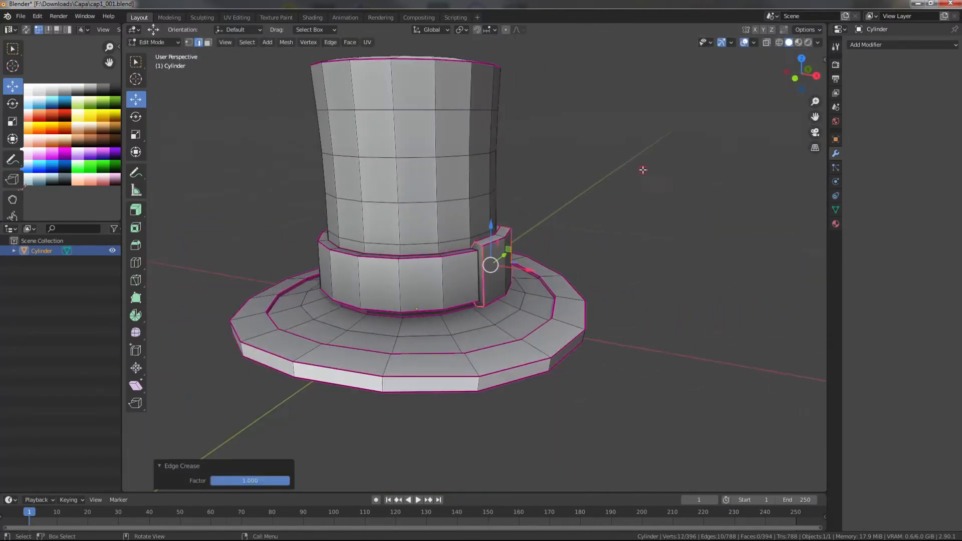
click(642, 169)
- Select the crown's upper rings through the mesh in front view, scale them by 1.109 and raise them about 0.04 m
middle_drag(643, 169, 584, 261)
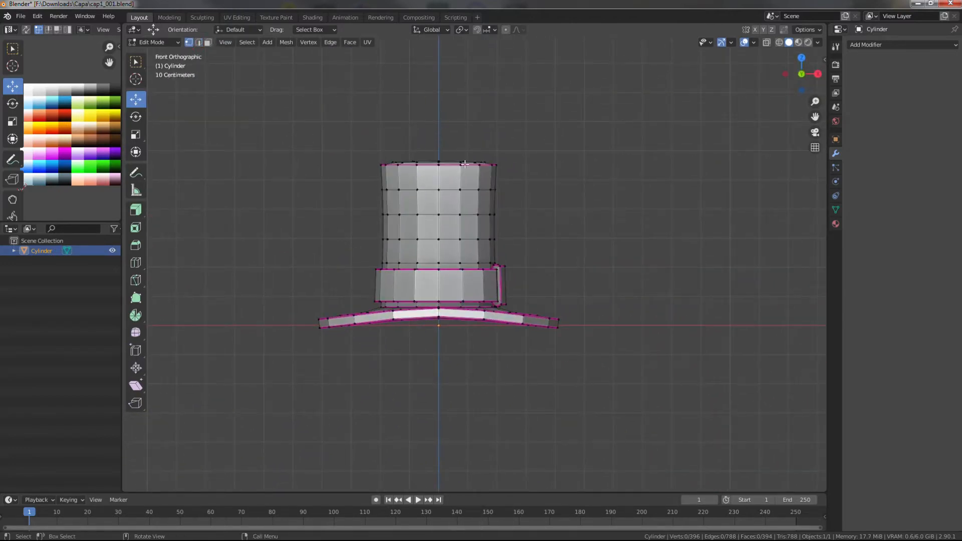
key(alt+z)
drag(311, 118, 554, 230)
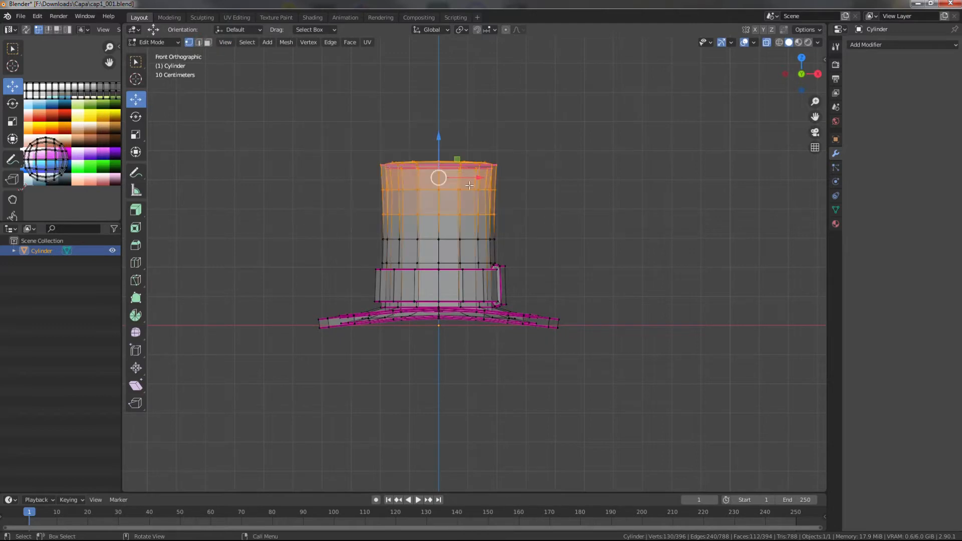
click(474, 186)
key(g)
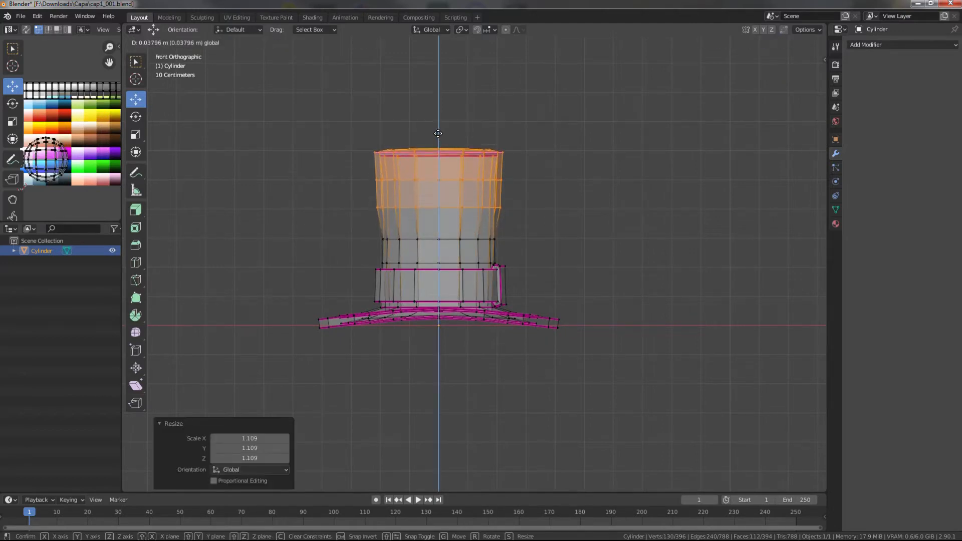
- Scale the crown's middle ring by 0.949 and slightly shrink the ring above it to smooth the flared profile
drag(497, 212, 502, 213)
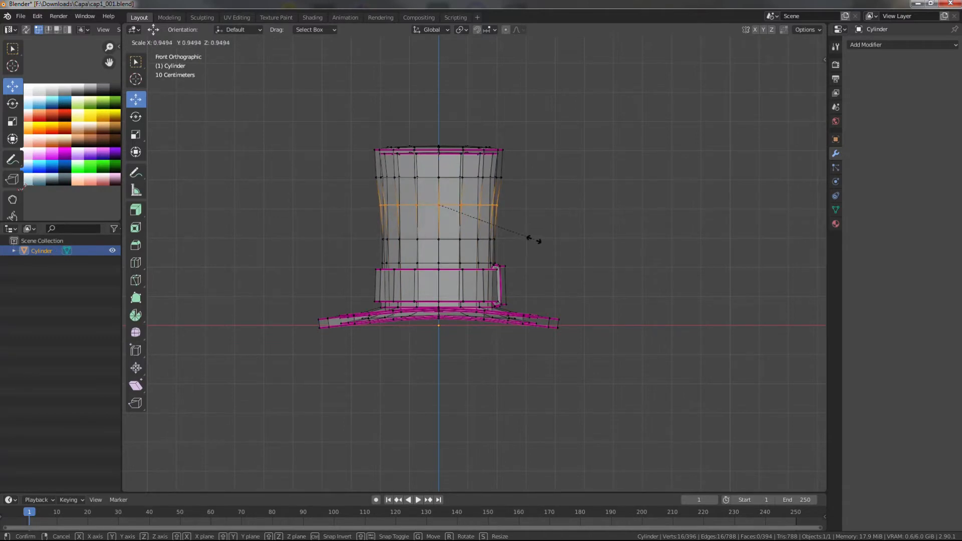
click(534, 240)
scroll(305, 137, up, 2)
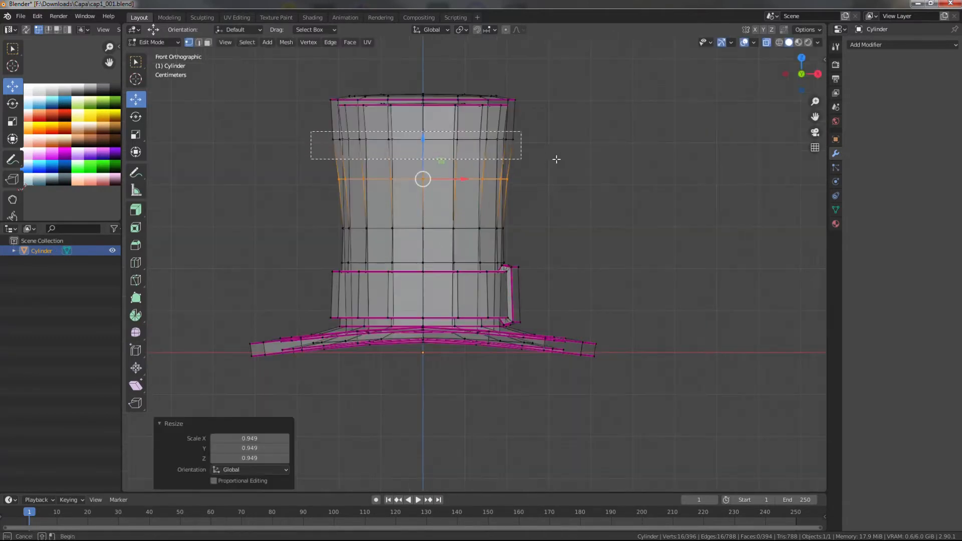
drag(556, 159, 556, 160)
key(s)
click(525, 183)
click(576, 199)
key(alt+z)
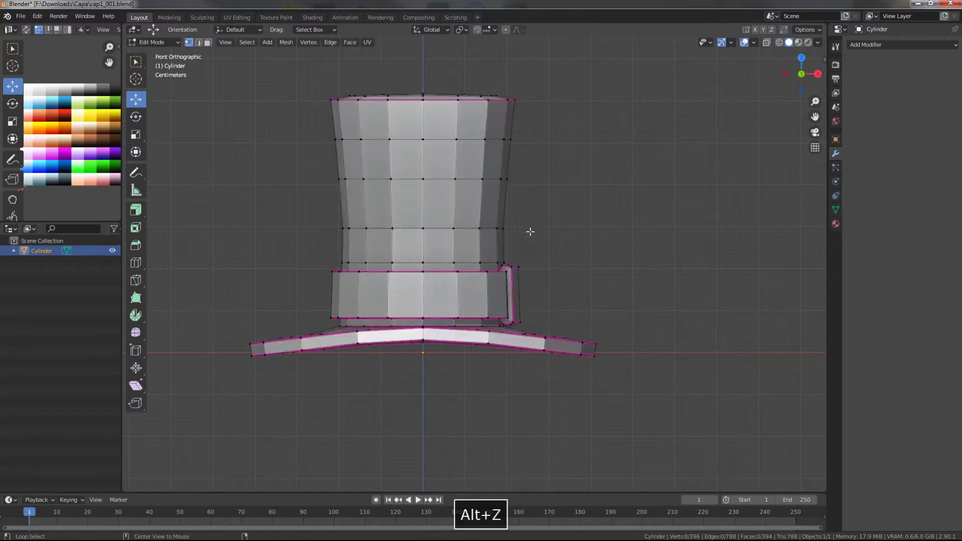
- Select the faces of the top surface inside the hollow crown from below and scale them by 0.899
middle_drag(530, 231, 512, 132)
scroll(368, 167, up, 2)
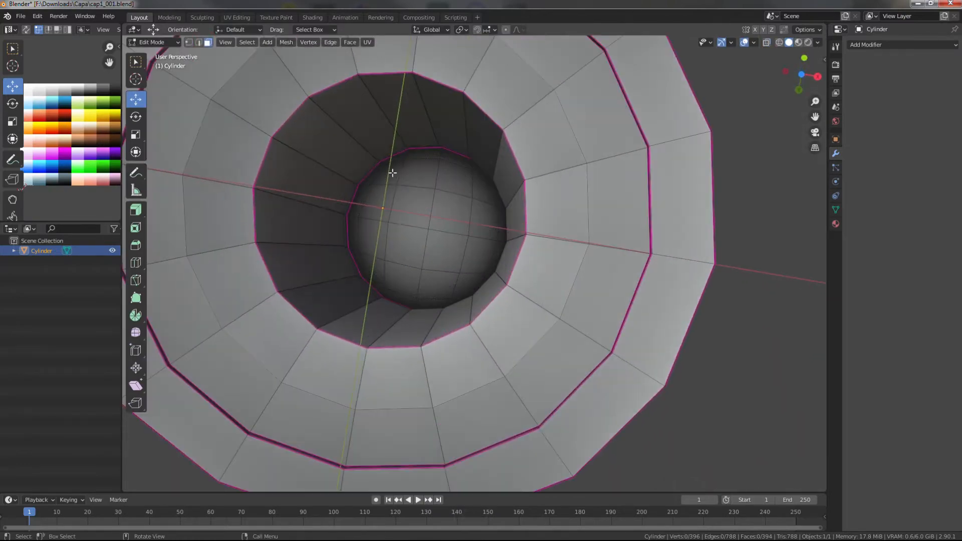
click(391, 172)
middle_drag(398, 174, 388, 184)
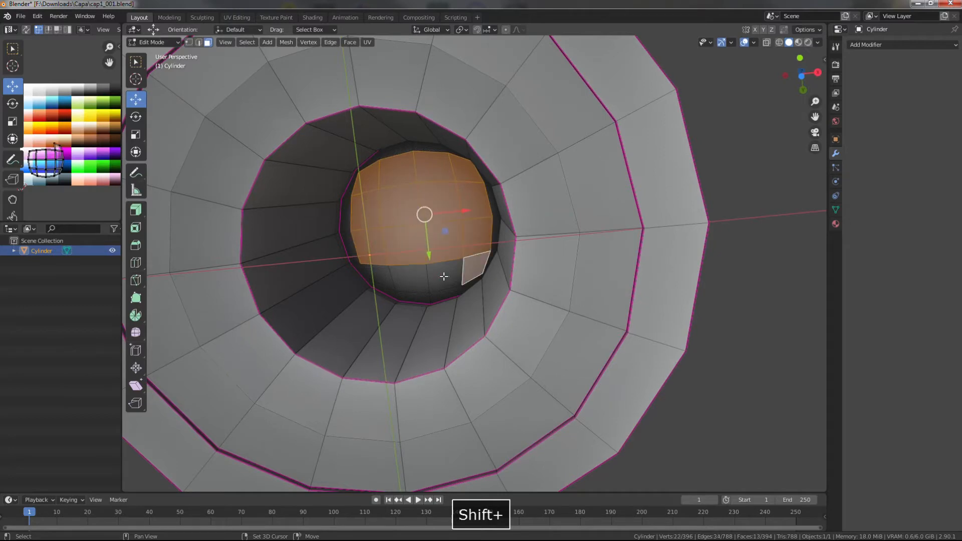
shift+click(386, 282)
middle_drag(386, 282, 489, 284)
key(ctrl+KP_Add)
key(s)
click(479, 246)
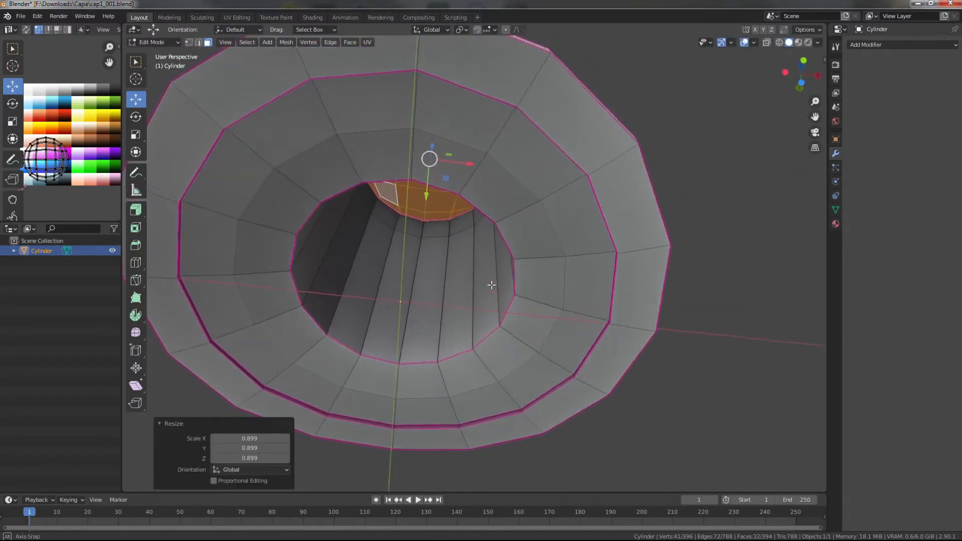
- Dissolve the horizontal edge loop just below the top surface inside the hollow crown
click(408, 239)
alt+shift+click(430, 242)
right_click(430, 245)
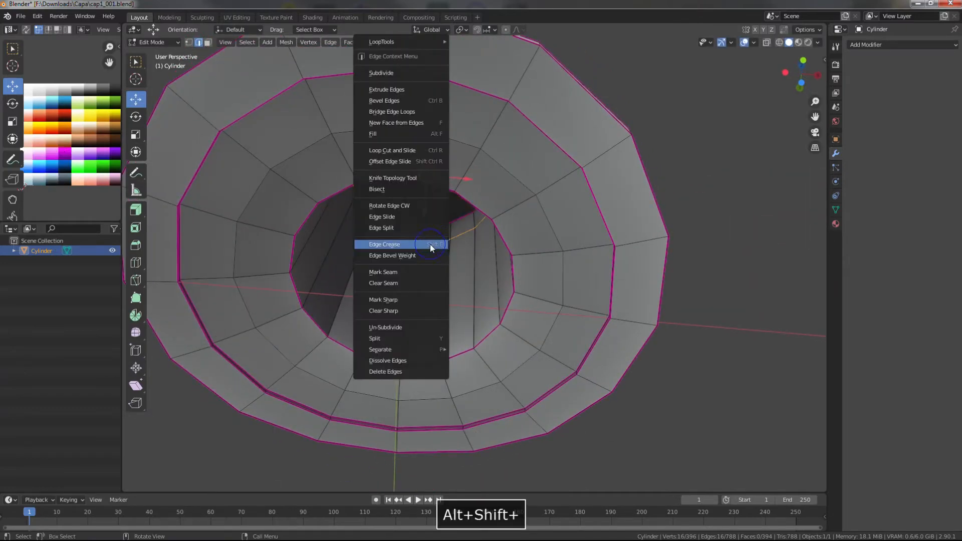
click(416, 364)
scroll(506, 410, down, 5)
key(KP_1)
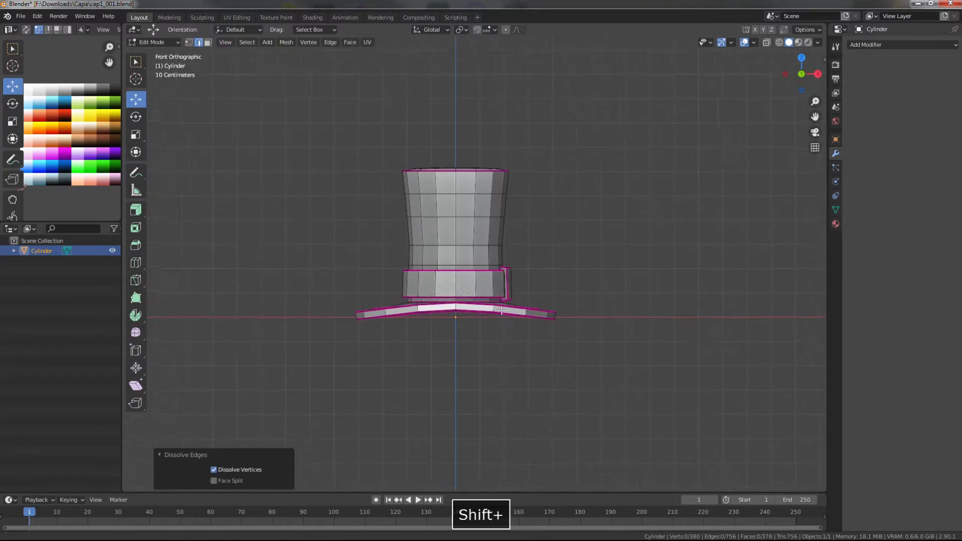
- Select the ring on the crown's lower half, above the hatband, in front view and scale it by about 1.02
scroll(233, 131, up, 3)
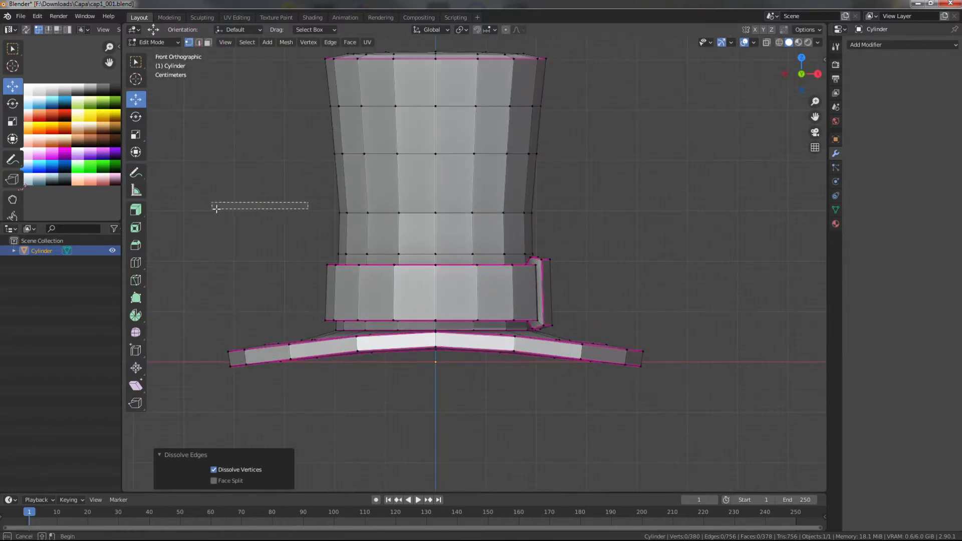
key(alt+z)
drag(258, 200, 573, 232)
key(alt+z)
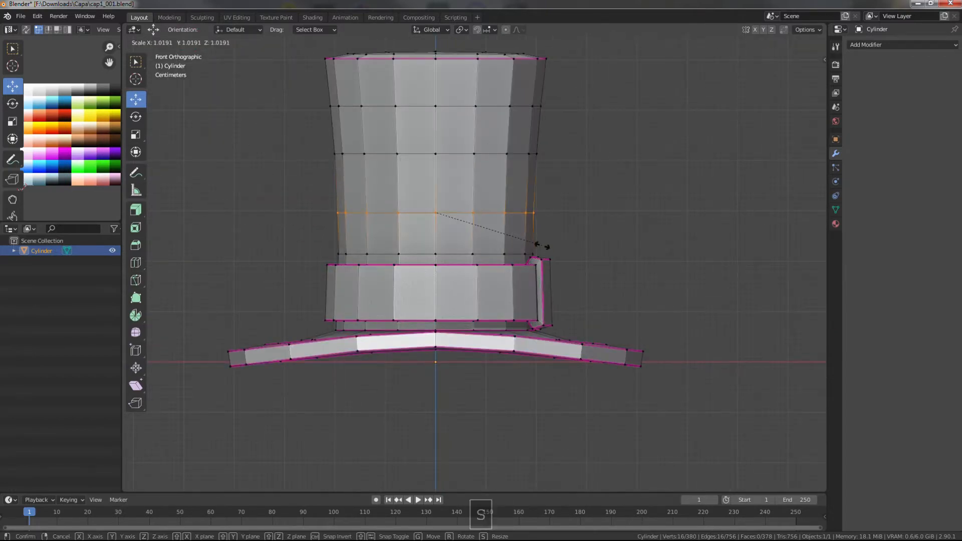
click(542, 245)
click(603, 245)
scroll(603, 245, down, 4)
middle_drag(603, 245, 535, 263)
scroll(532, 287, up, 2)
middle_drag(535, 263, 513, 319)
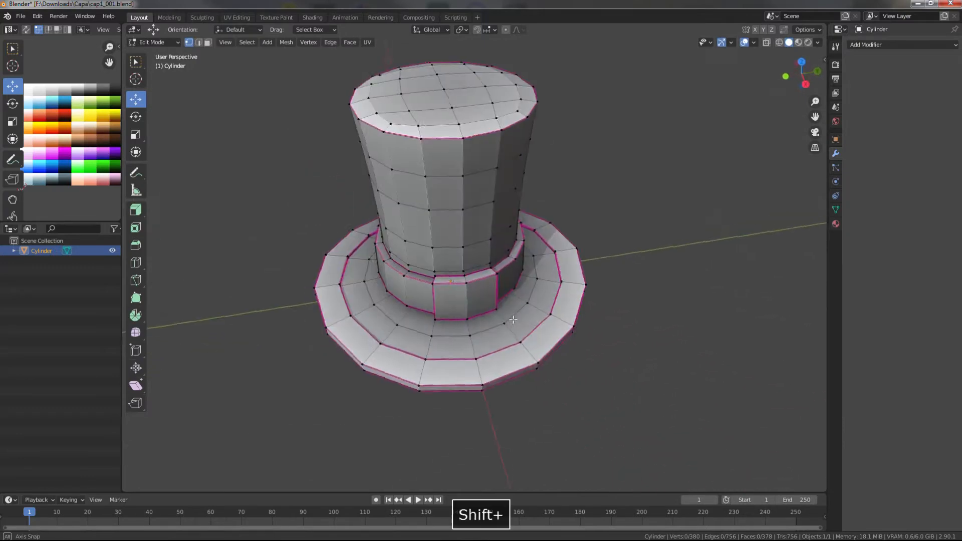
- Add a Catmull-Clark Subdivision Surface modifier to the hat and inspect the smoothed shape around the hatband in Object Mode
scroll(558, 286, down, 3)
middle_drag(558, 285, 557, 261)
click(902, 45)
click(756, 212)
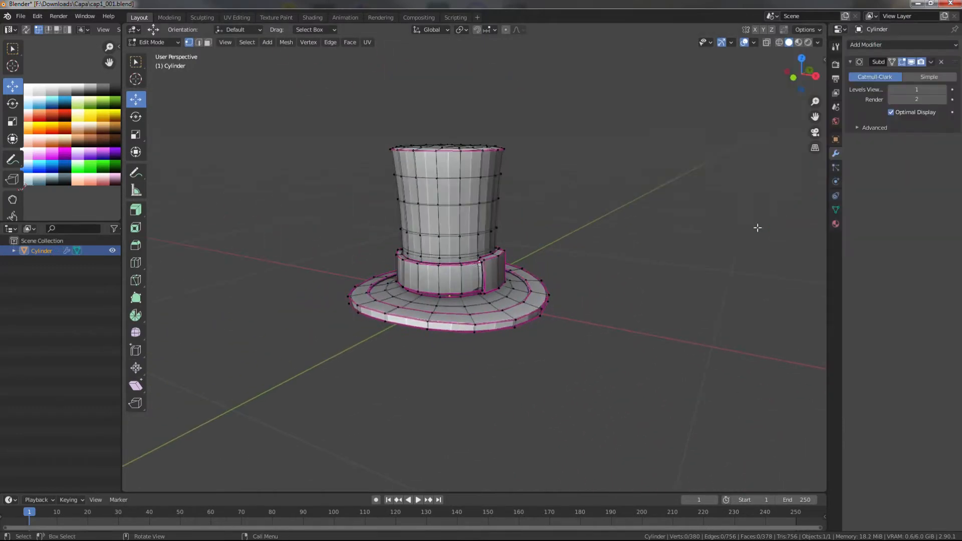
key(Tab)
middle_drag(651, 284, 400, 220)
scroll(470, 283, up, 5)
scroll(470, 284, up, 3)
- Hide the subdivision in the viewport and set a crease of 1 on the hatband edges that meet the raised section
click(911, 62)
key(Tab)
scroll(569, 339, up, 4)
scroll(484, 335, down, 5)
scroll(494, 322, up, 5)
shift+click(531, 303)
scroll(530, 304, down, 5)
shift+click(389, 272)
scroll(405, 320, up, 4)
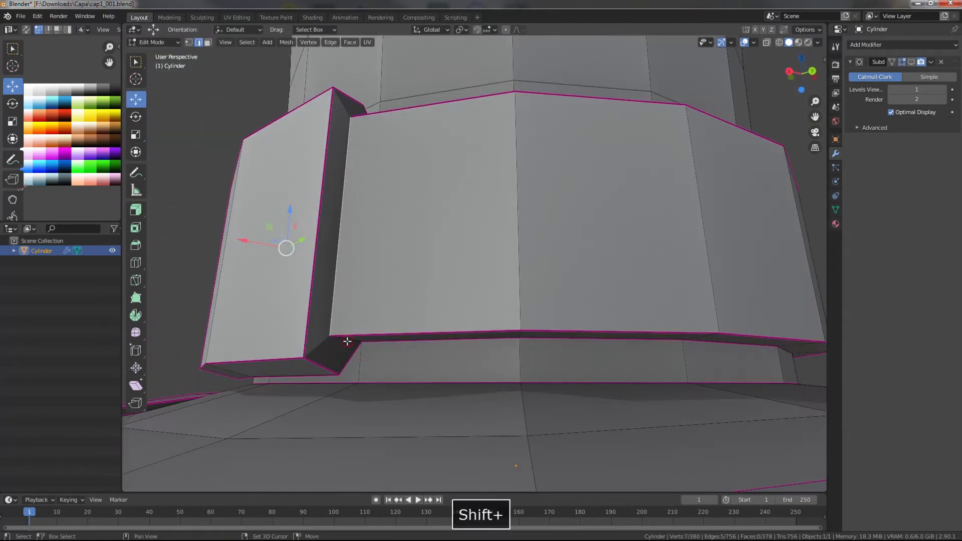
right_click(330, 315)
click(295, 224)
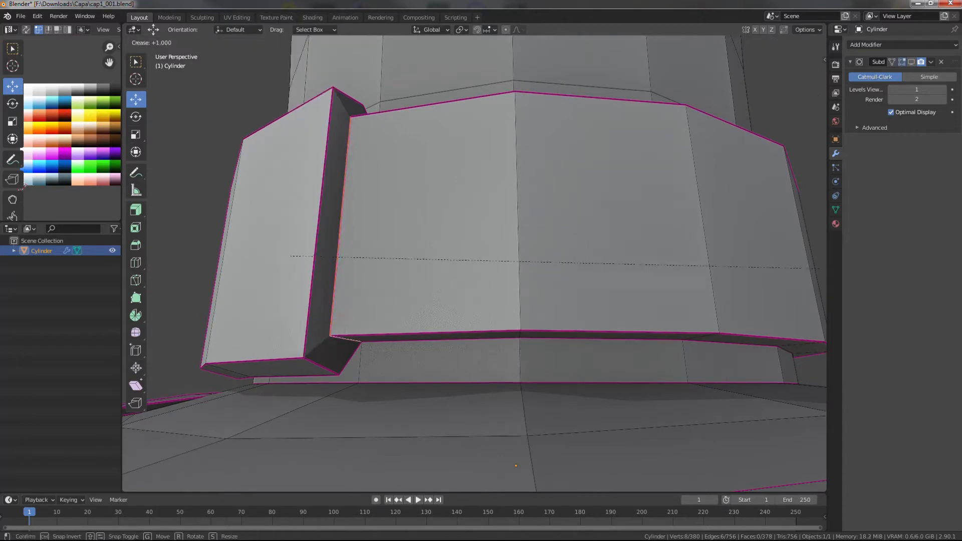
click(582, 369)
scroll(526, 369, down, 8)
middle_drag(466, 368, 576, 401)
click(507, 395)
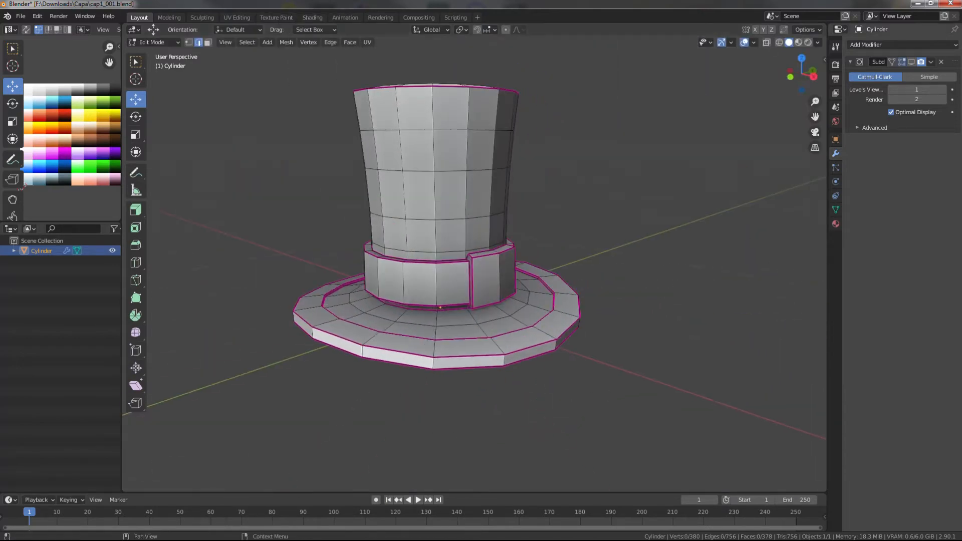
- Show the subdivision in the viewport again, apply the Subdivision Surface modifier and save the file
click(911, 62)
key(Tab)
middle_drag(674, 318, 544, 332)
click(887, 74)
middle_drag(516, 222, 529, 227)
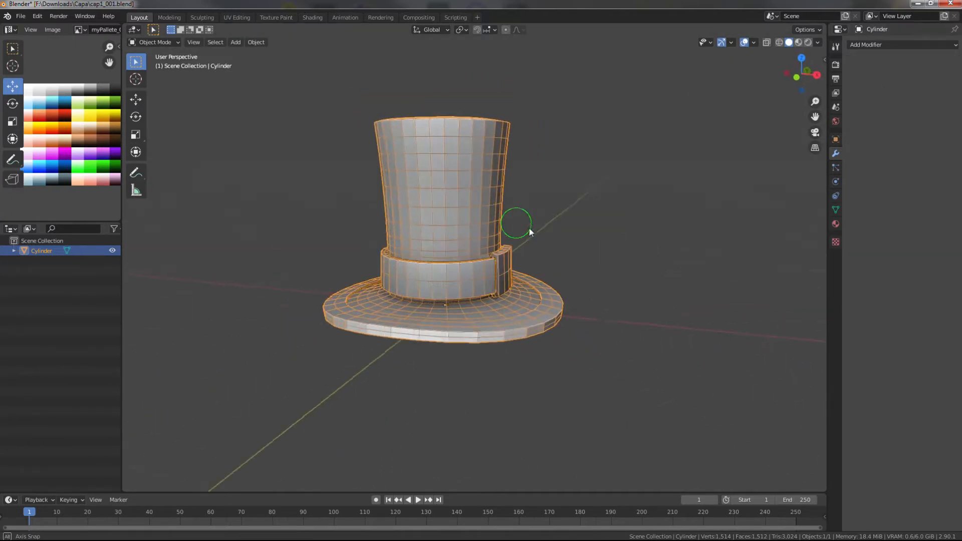
key(Tab)
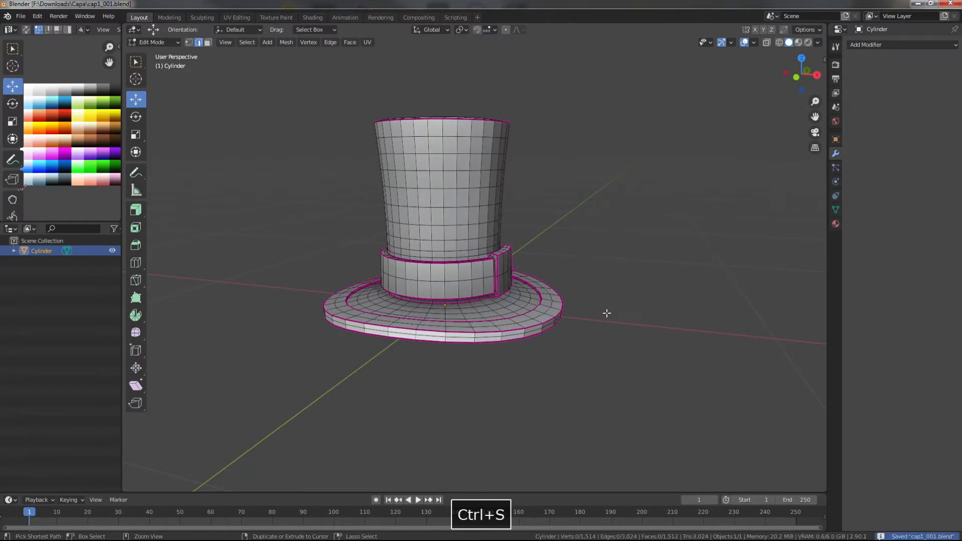
- Select the edge loop along the middle of the brim's outer rim and scale it by 1.011
scroll(469, 313, up, 2)
middle_drag(475, 335, 549, 335)
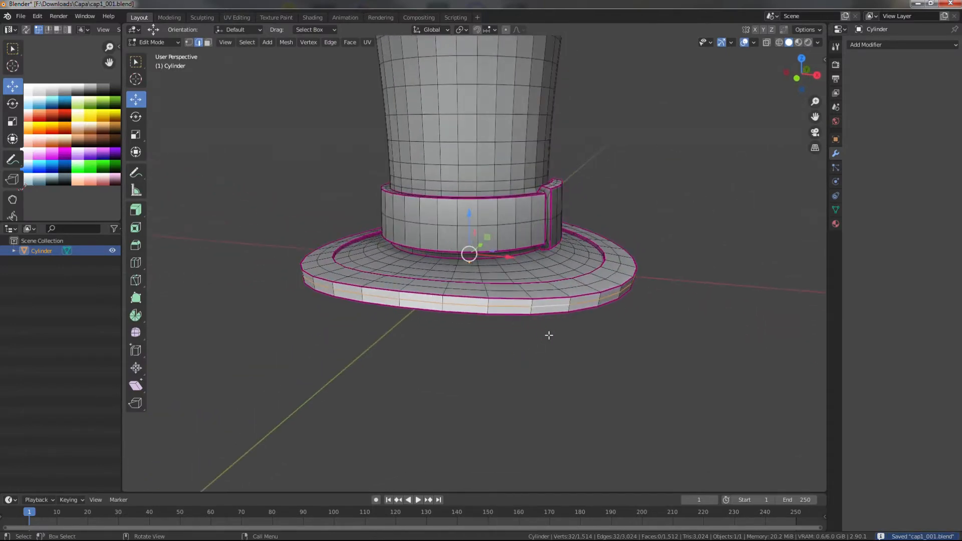
click(542, 292)
middle_drag(528, 324, 498, 356)
scroll(494, 351, up, 2)
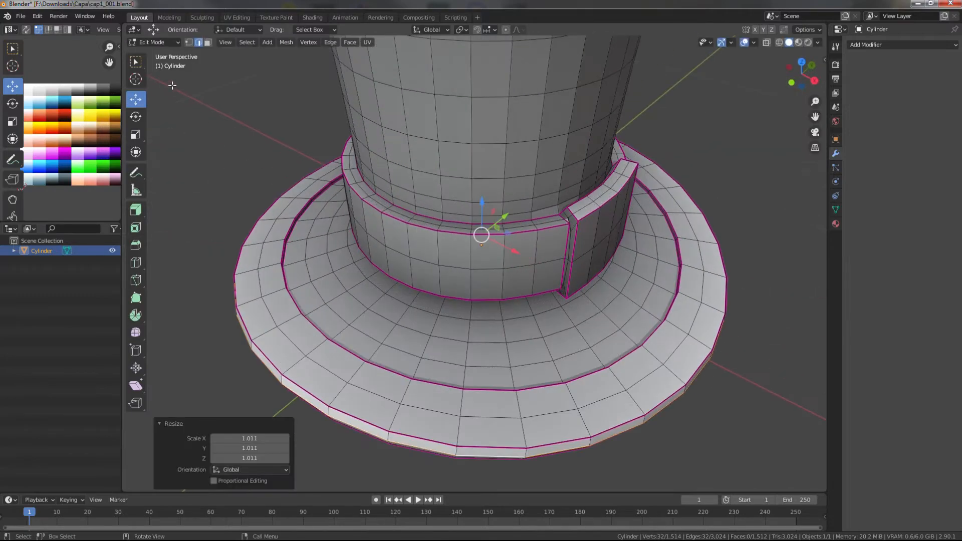
- Select the intermediate edge loops on the brim's raised outer border and dissolve them
alt+click(268, 313)
middle_drag(326, 367, 208, 361)
scroll(207, 360, up, 5)
shift+middle_drag(176, 329, 241, 253)
alt+shift+click(201, 242)
scroll(201, 242, down, 5)
middle_drag(426, 351, 441, 353)
shift+middle_drag(441, 353, 519, 307)
right_click(484, 376)
click(452, 493)
scroll(466, 425, down, 4)
middle_drag(479, 394, 508, 379)
shift+middle_drag(503, 255, 502, 307)
scroll(521, 251, up, 3)
middle_drag(537, 202, 554, 216)
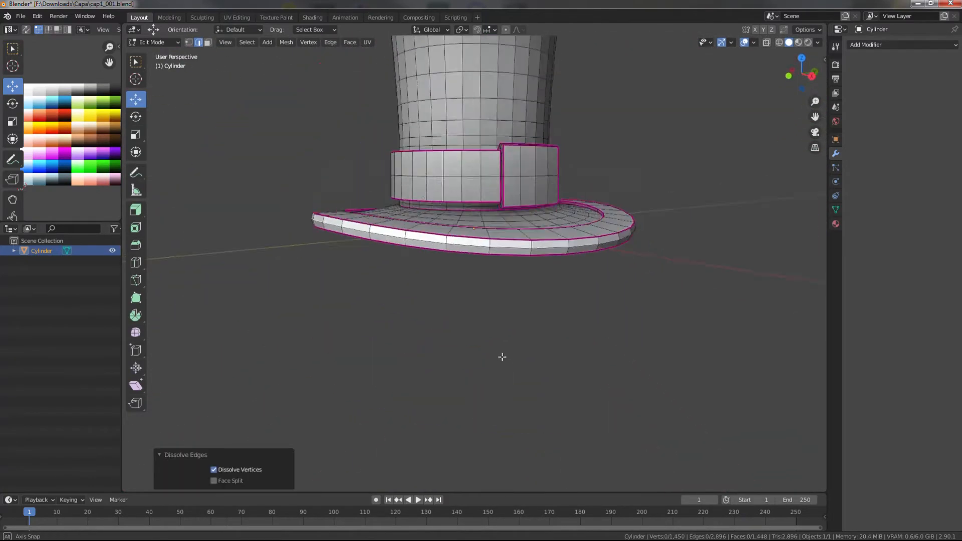
- Dissolve the intermediate edge loops on the hatband's underside and on the wall between the hatband and the brim
middle_drag(503, 271, 571, 216)
scroll(540, 225, up, 2)
alt+shift+click(543, 222)
scroll(576, 216, up, 4)
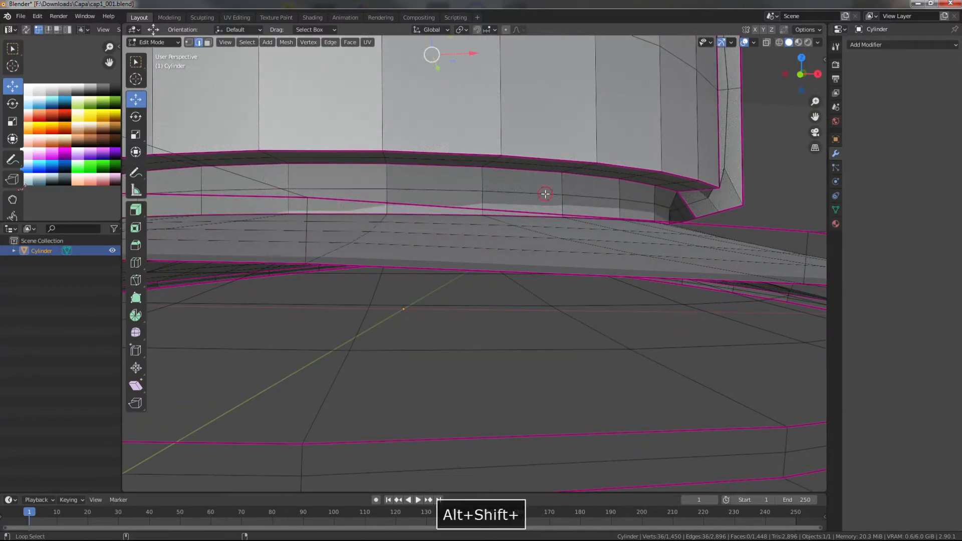
key(ctrl+z)
alt+shift+click(535, 202)
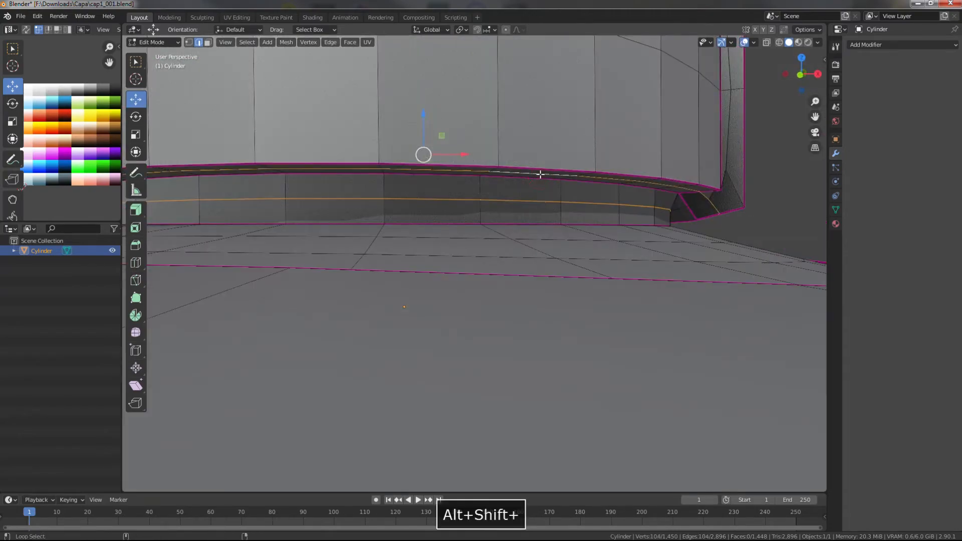
right_click(540, 175)
click(514, 339)
scroll(513, 337, down, 8)
middle_drag(519, 293, 573, 335)
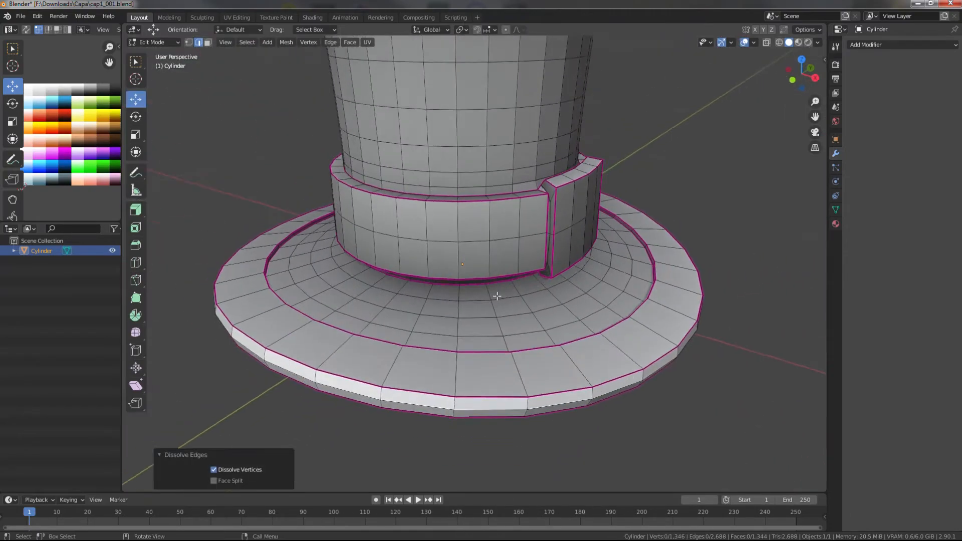
- Dissolve the intermediate edge loops on the brim's underside, covering the outer border, the groove and the area around the opening
scroll(573, 336, up, 3)
shift+middle_drag(751, 471, 654, 348)
scroll(655, 348, up, 4)
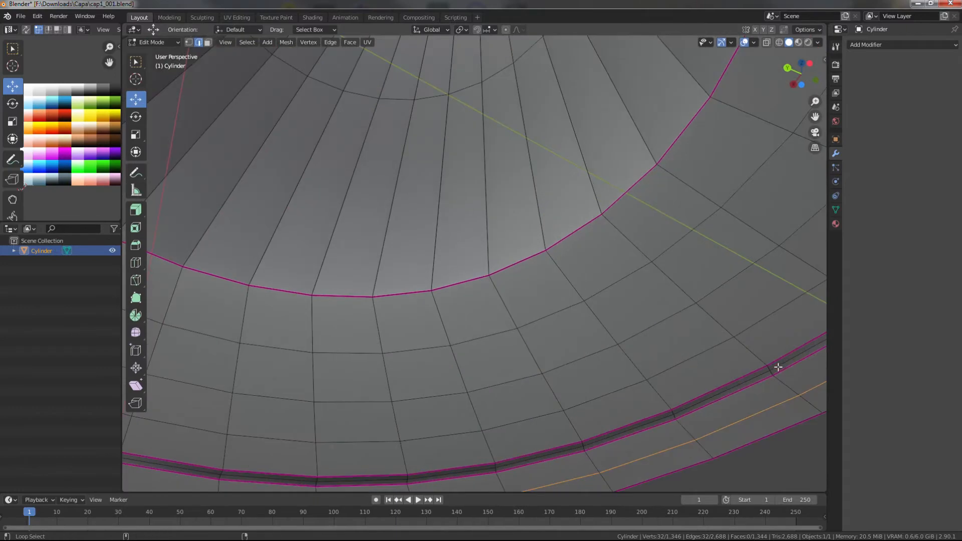
scroll(761, 365, down, 2)
middle_drag(704, 307, 637, 323)
alt+shift+click(621, 237)
right_click(701, 291)
click(697, 339)
scroll(690, 323, down, 4)
scroll(412, 208, up, 1)
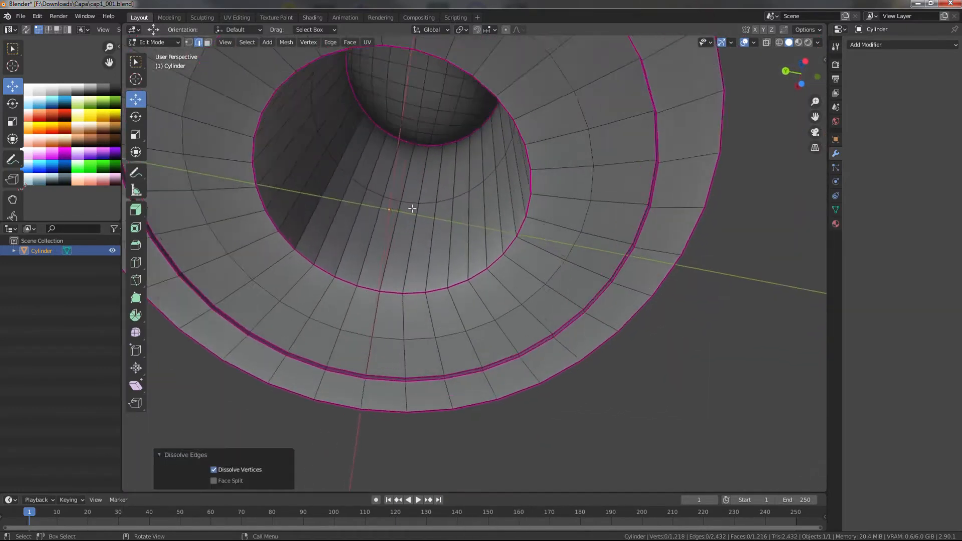
- Select the edge loop around the inside wall of the crown and dissolve it
scroll(412, 209, up, 2)
alt+shift+click(436, 194)
right_click(437, 195)
click(426, 339)
scroll(573, 339, down, 4)
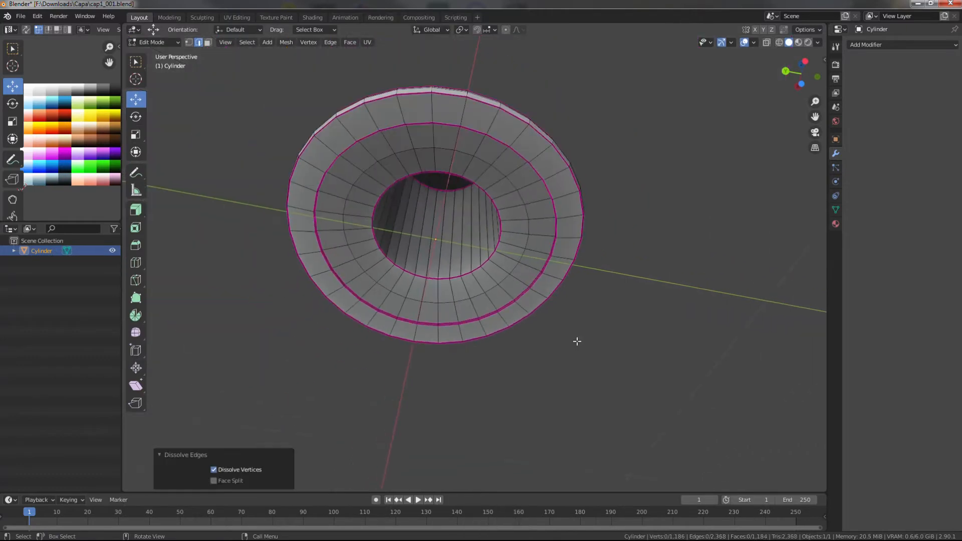
- Select the lower inner edge loop of the step on the brim's upper side and scale it by 0.98
middle_drag(573, 339, 496, 333)
scroll(525, 360, up, 2)
scroll(481, 361, up, 2)
middle_drag(473, 386, 684, 379)
scroll(650, 354, up, 3)
click(723, 370)
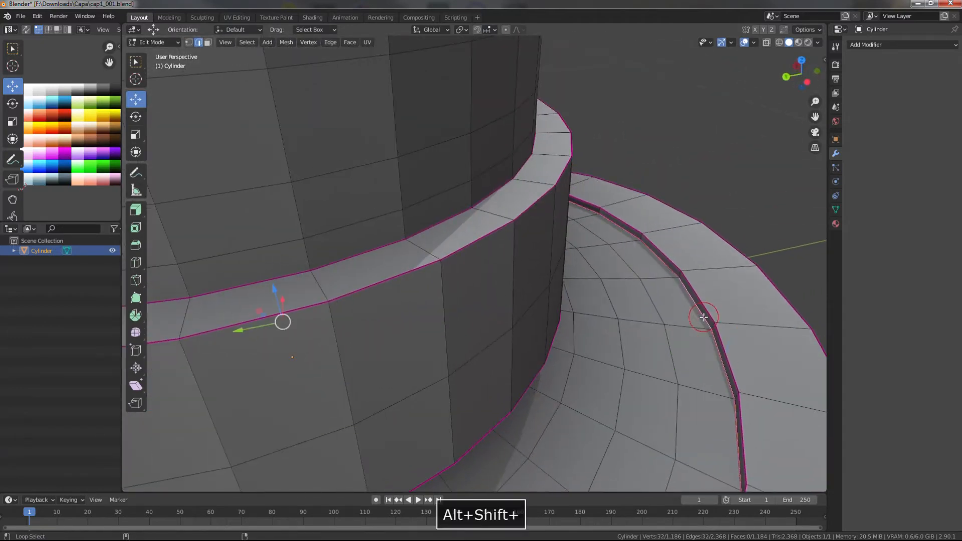
scroll(689, 351, down, 2)
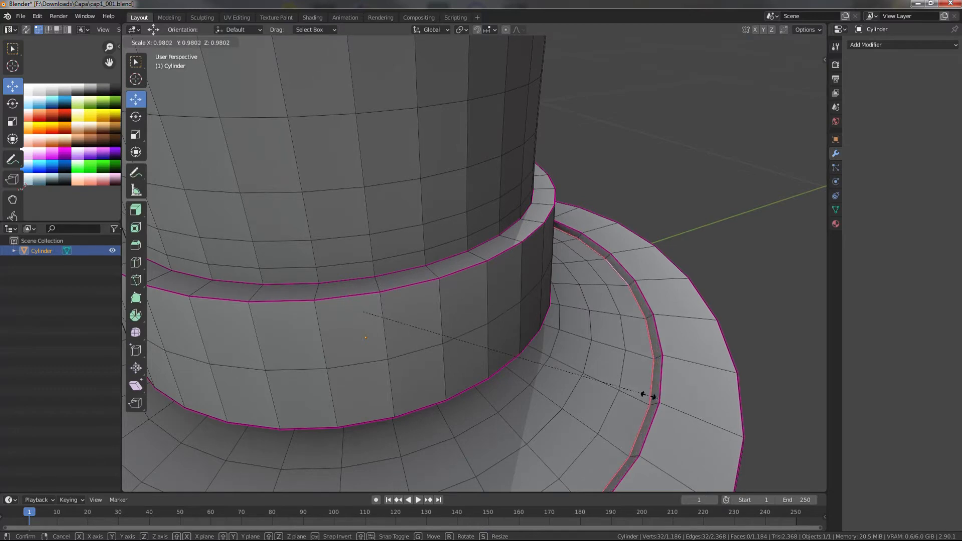
click(648, 396)
- Select the inner edge loop of the step on the brim's underside and scale it by about 0.98
scroll(641, 419, down, 4)
middle_drag(640, 421, 683, 301)
scroll(614, 358, up, 4)
middle_drag(608, 365, 628, 352)
scroll(627, 352, up, 1)
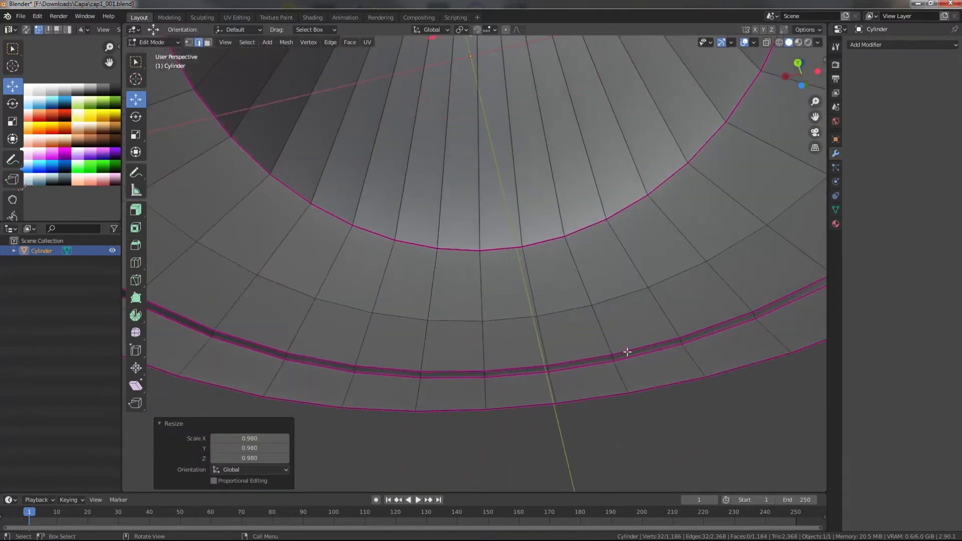
alt+shift+click(627, 352)
key(s)
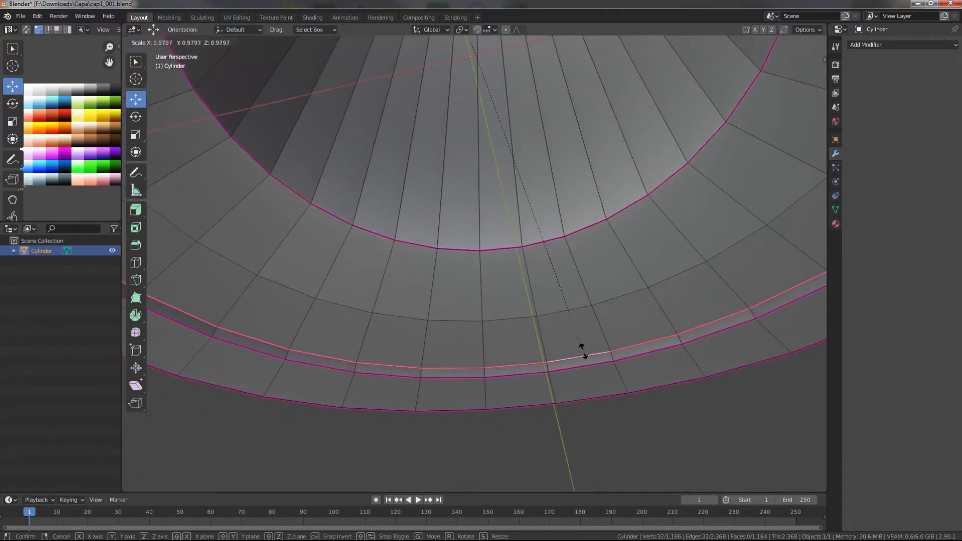
click(583, 352)
- Mark the inner edge loops of the brim's step as UV seams
scroll(580, 358, down, 4)
middle_drag(573, 365, 521, 454)
shift+middle_drag(559, 423, 635, 198)
click(576, 401)
scroll(627, 361, up, 3)
alt+shift+click(632, 368)
shift+middle_drag(635, 198, 629, 241)
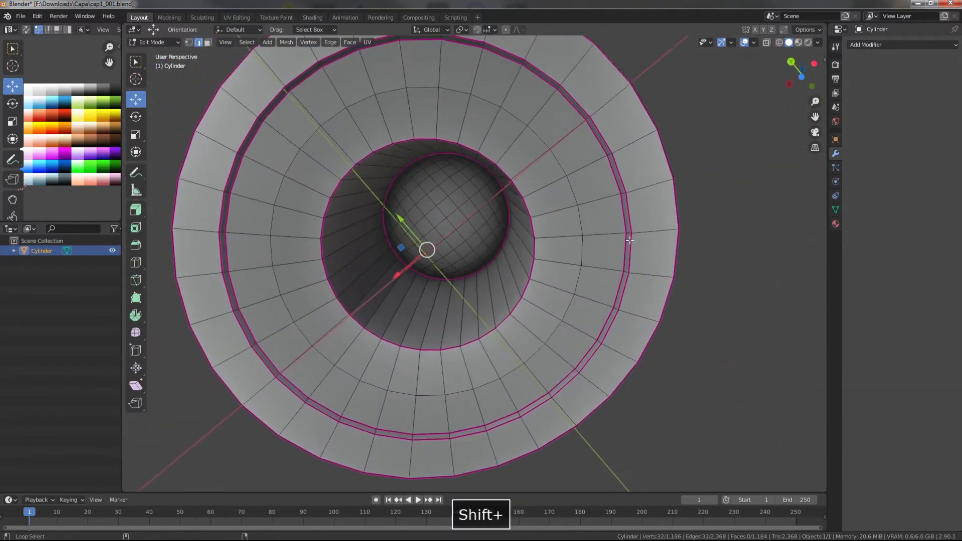
right_click(624, 229)
click(599, 252)
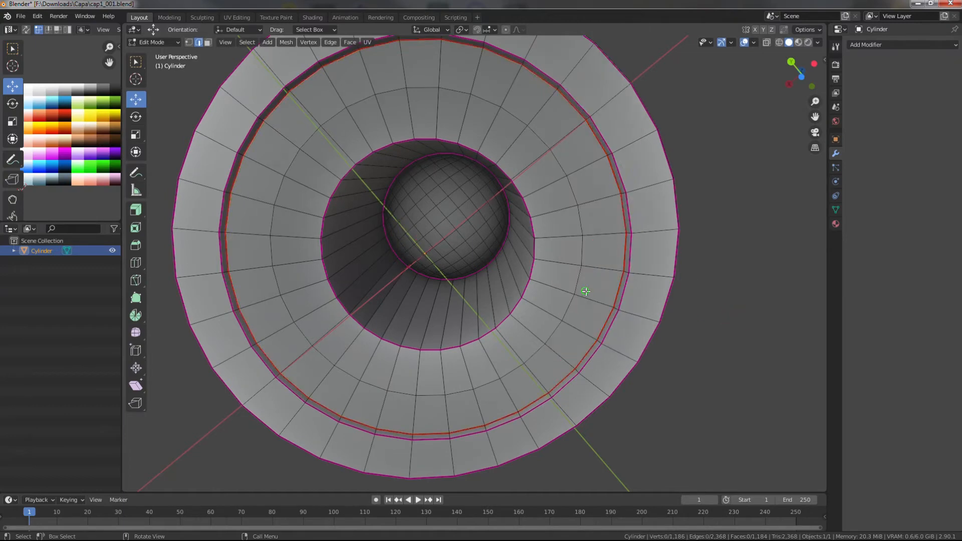
- Mark seams on the edge loop around the hat's lower opening and on the loop at the top inside the crown
key(alt+a)
middle_drag(580, 286, 590, 323)
right_click(524, 285)
click(500, 287)
middle_drag(590, 323, 545, 296)
scroll(516, 301, up, 8)
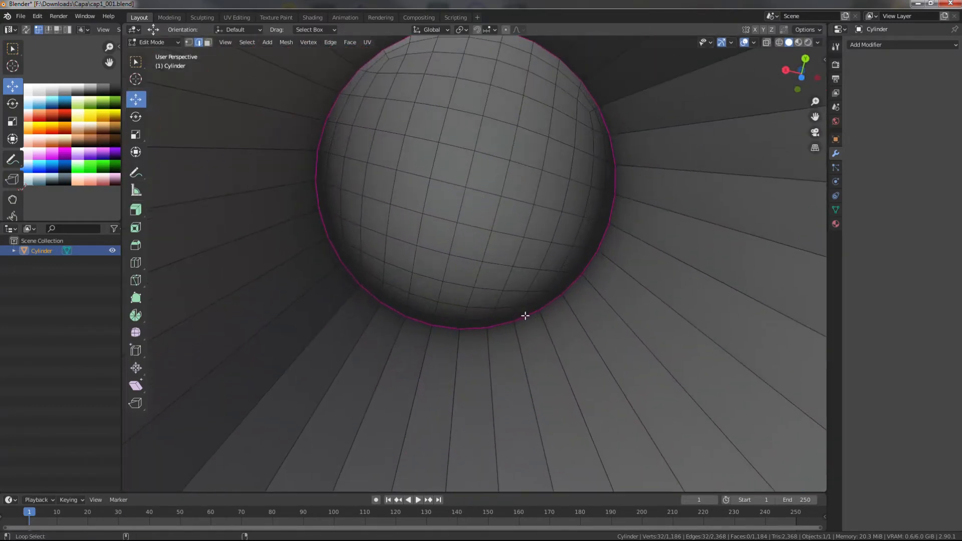
right_click(523, 321)
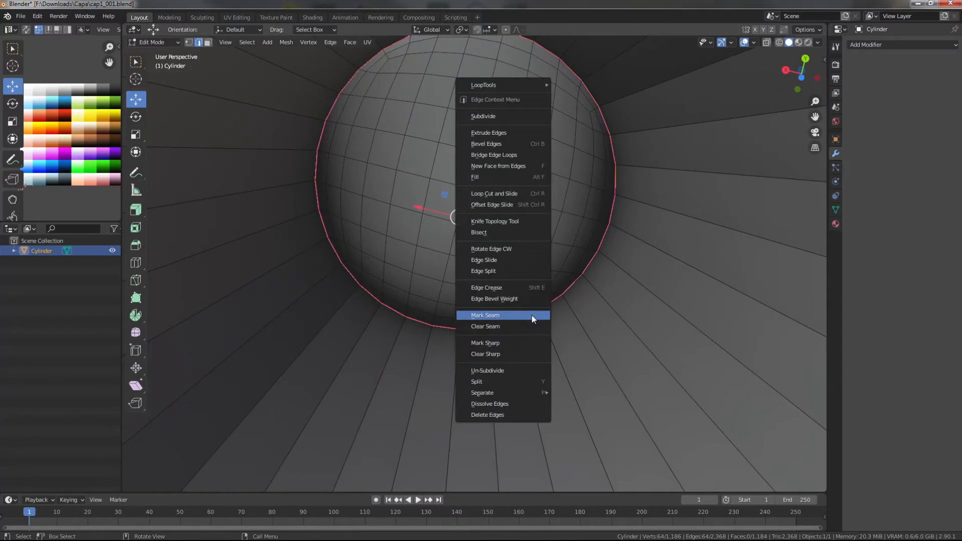
click(498, 315)
- Mark one lengthwise edge on the crown's inner wall as a seam and clear the selection
scroll(517, 312, down, 10)
middle_drag(517, 311, 485, 350)
scroll(475, 331, up, 6)
click(464, 341)
right_click(462, 341)
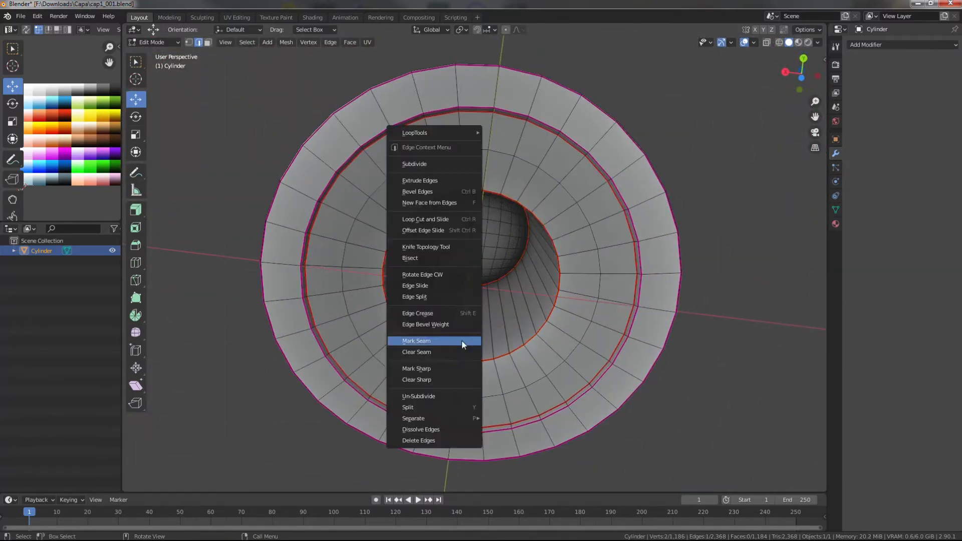
click(462, 341)
scroll(601, 371, down, 1)
click(724, 389)
- Mark a seam on the edge loop where the wall below the hatband meets the brim
scroll(702, 376, down, 3)
middle_drag(632, 350, 669, 476)
scroll(490, 316, up, 8)
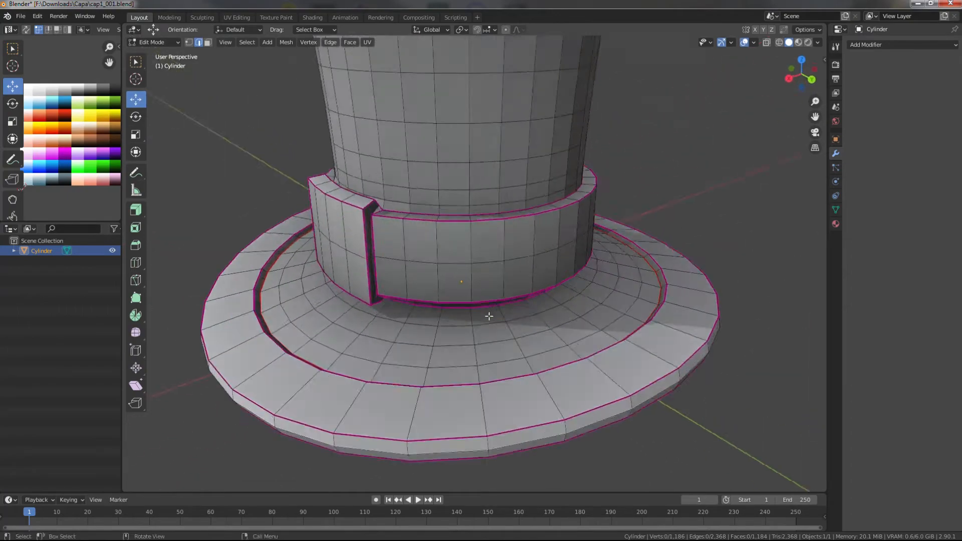
click(488, 275)
right_click(486, 273)
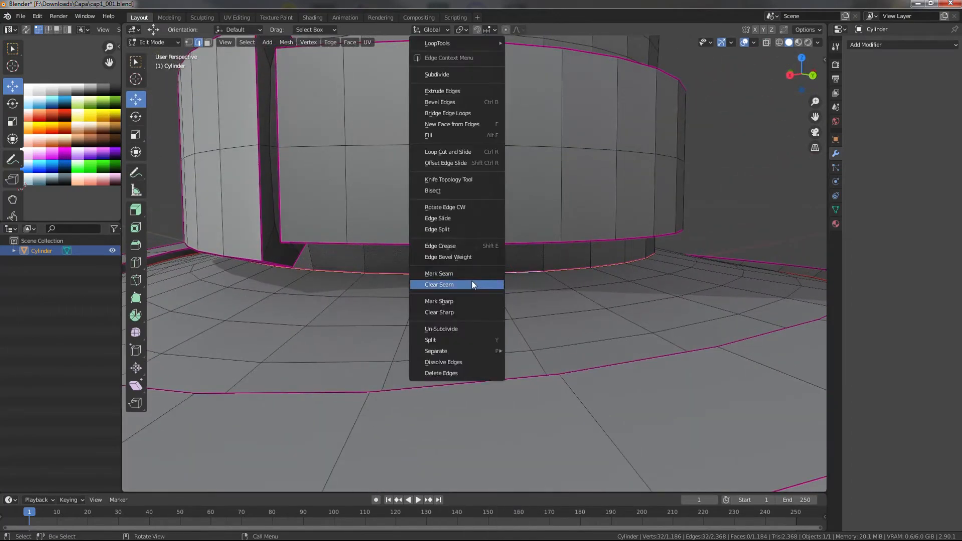
click(473, 275)
- Mark a seam on the complete edge loop where the hatband's top meets the crown, including behind the raised section
scroll(473, 281, down, 5)
middle_drag(475, 293, 482, 337)
scroll(471, 322, up, 3)
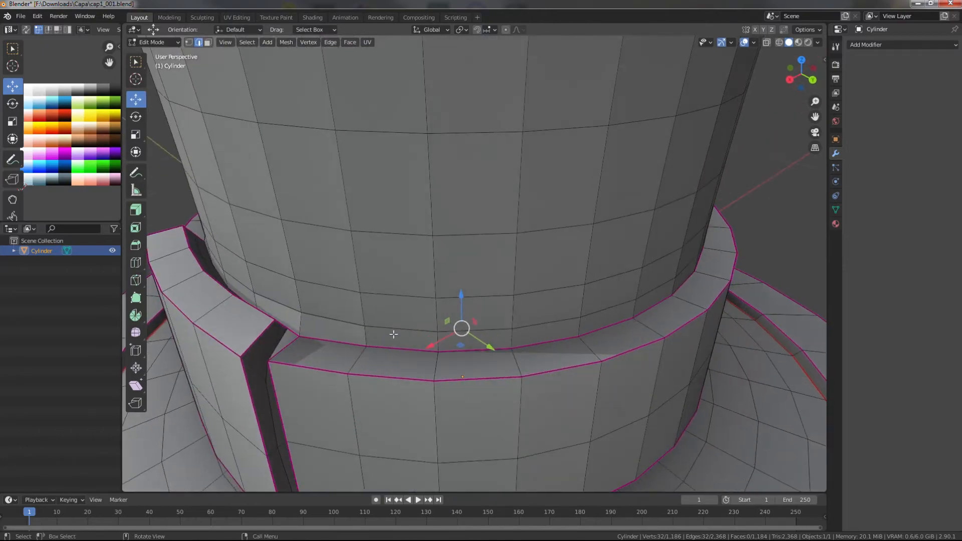
alt+shift+click(466, 353)
middle_drag(465, 352, 343, 367)
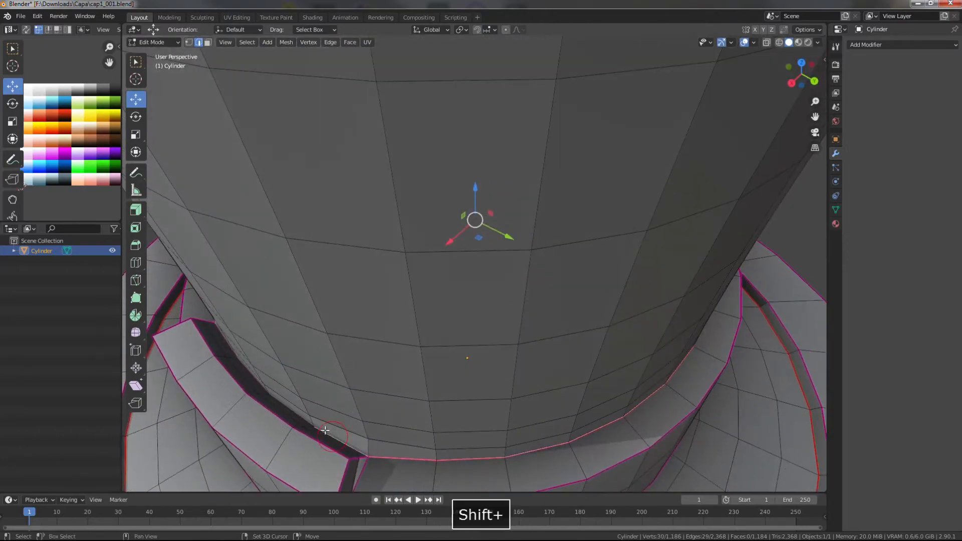
middle_drag(297, 417, 672, 417)
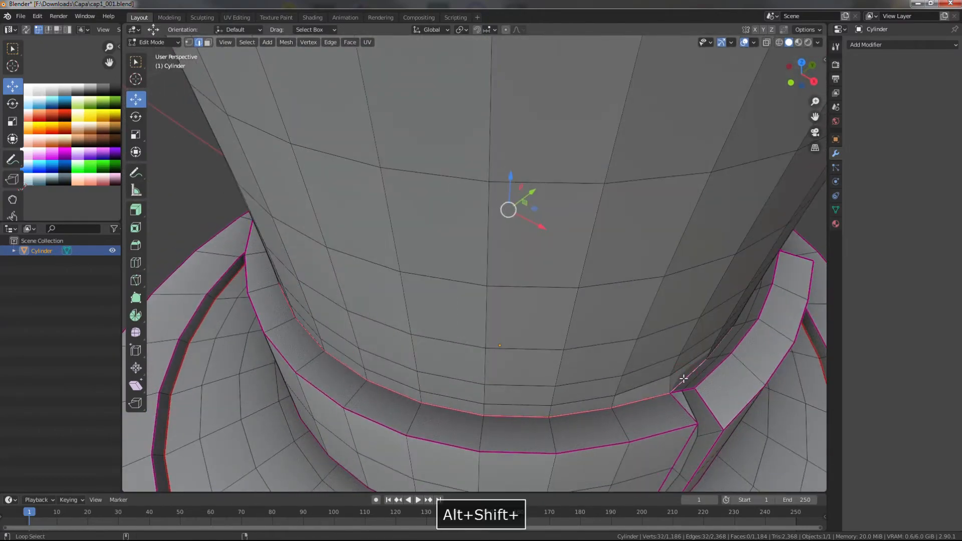
middle_drag(683, 379, 356, 279)
click(551, 414)
- Mark a seam on the edge loop where the hatband's underside meets the inner wall
scroll(554, 411, down, 4)
scroll(559, 351, up, 2)
scroll(551, 316, up, 2)
right_click(433, 254)
click(434, 253)
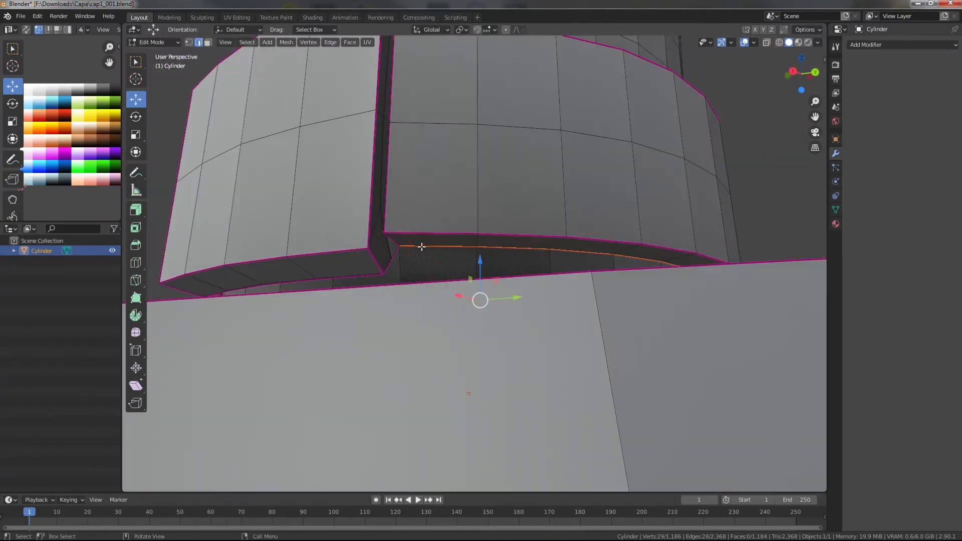
- Select the intermediate edge loops on the raised hatband section's end faces and behind it, and dissolve them
middle_drag(421, 247, 261, 254)
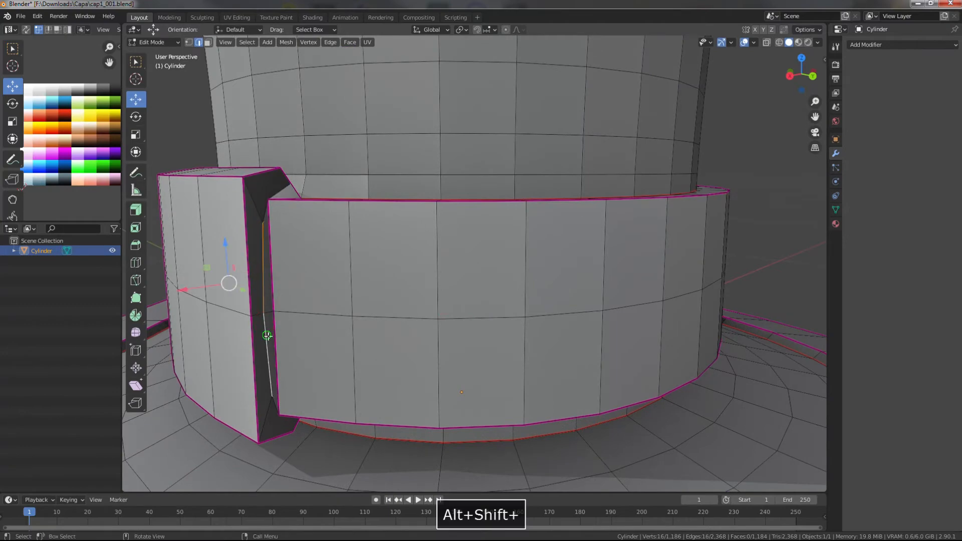
middle_drag(268, 335, 351, 298)
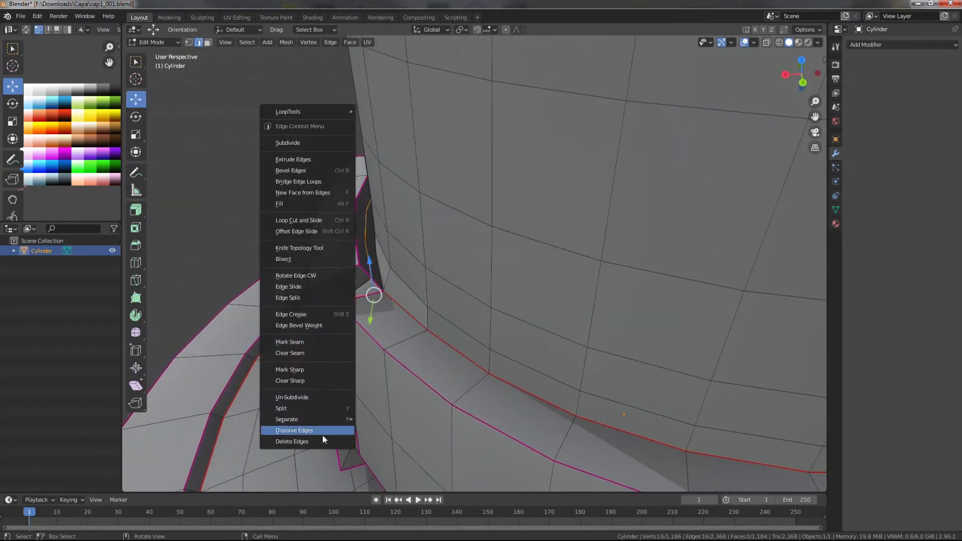
click(323, 435)
- In X-ray view, mark a seam on the edges where the raised section's underside meets the wall, then restore the solid view
scroll(419, 378, down, 6)
middle_drag(419, 378, 624, 325)
scroll(522, 315, up, 5)
middle_drag(536, 353, 456, 200)
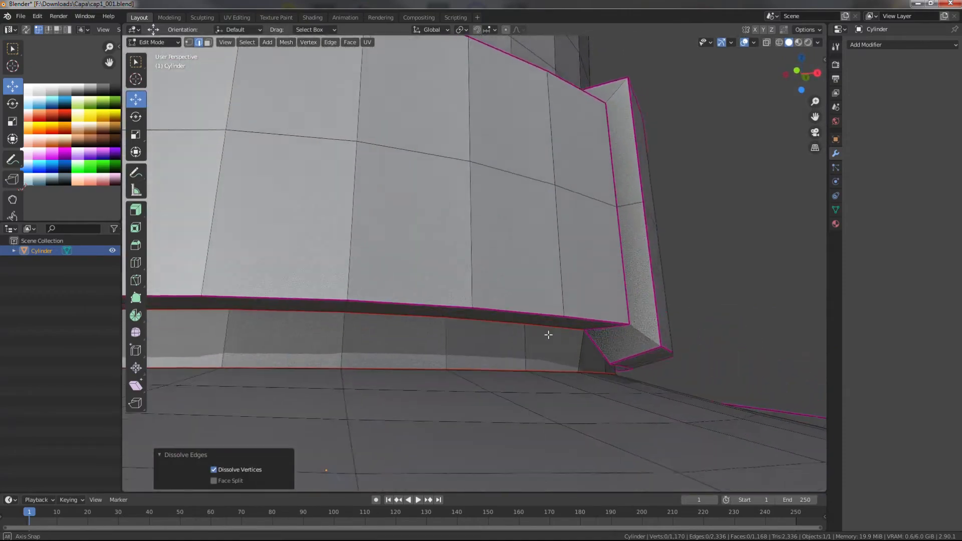
key(alt+z)
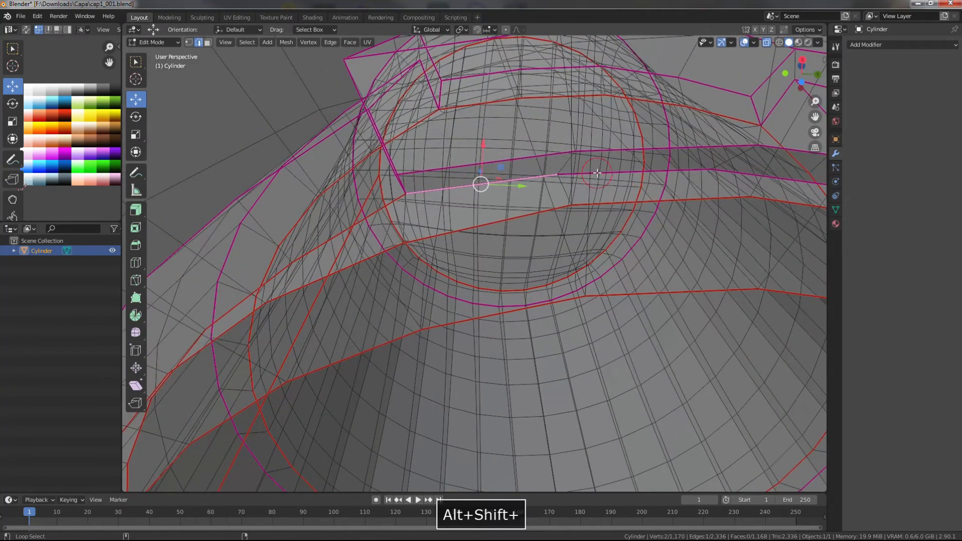
right_click(576, 265)
click(570, 253)
scroll(570, 254, down, 5)
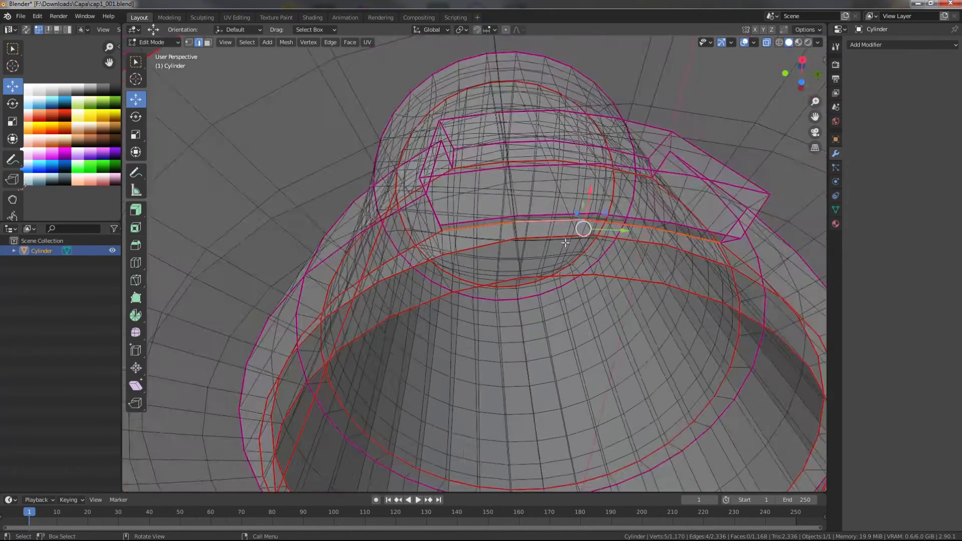
middle_drag(571, 254, 703, 284)
key(alt+z)
- Mark seams on the edges where both ends of the raised section meet the rest of the hatband
shift+middle_drag(501, 231, 473, 316)
scroll(469, 289, up, 4)
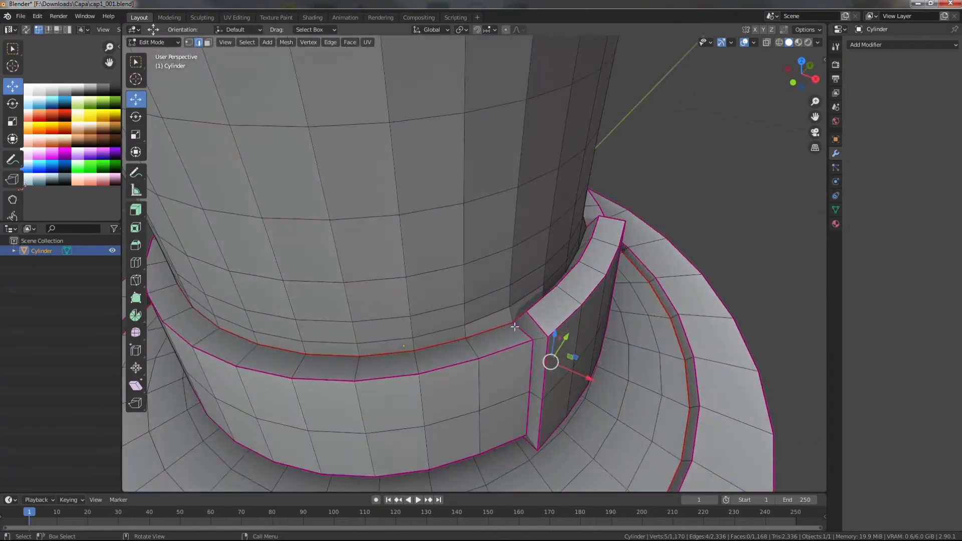
middle_drag(537, 364, 529, 345)
shift+click(529, 346)
middle_drag(532, 403, 561, 361)
middle_drag(561, 396, 565, 371)
shift+click(568, 420)
middle_drag(569, 420, 446, 476)
shift+middle_drag(455, 396, 440, 307)
shift+click(461, 311)
shift+click(449, 368)
middle_drag(453, 377, 441, 355)
shift+click(435, 383)
scroll(435, 382, down, 3)
scroll(442, 357, up, 3)
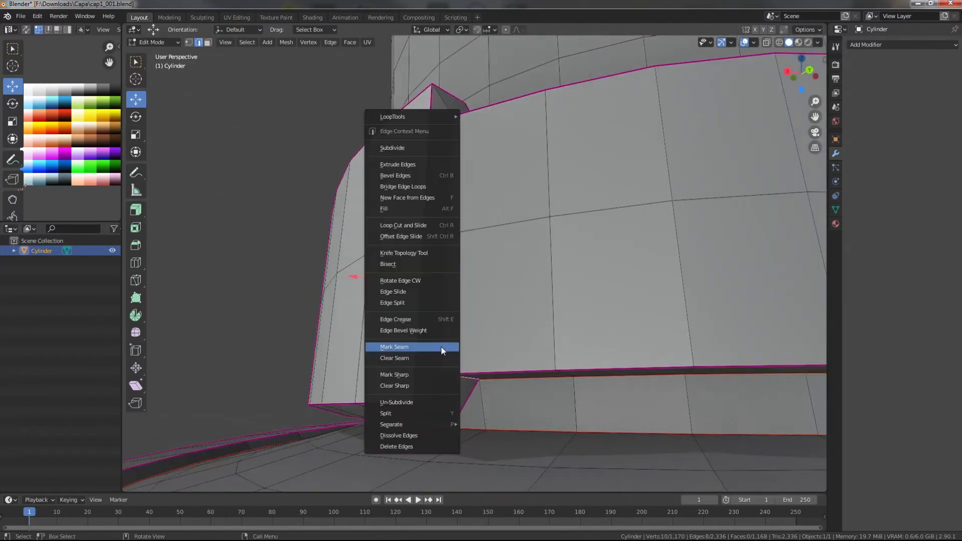
click(443, 351)
- Mark seams on the short top and bottom edges at both ends of the raised hatband section and clear the selection
scroll(431, 280, down, 3)
middle_drag(429, 273, 585, 309)
scroll(425, 314, up, 3)
click(395, 276)
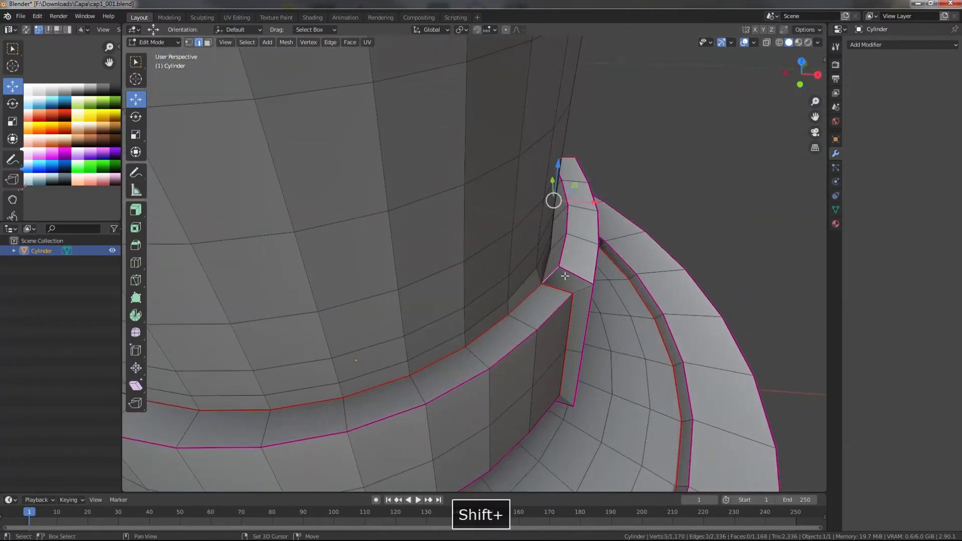
shift+click(565, 276)
middle_drag(565, 276, 453, 404)
shift+click(571, 396)
shift+click(437, 414)
right_click(438, 414)
click(437, 414)
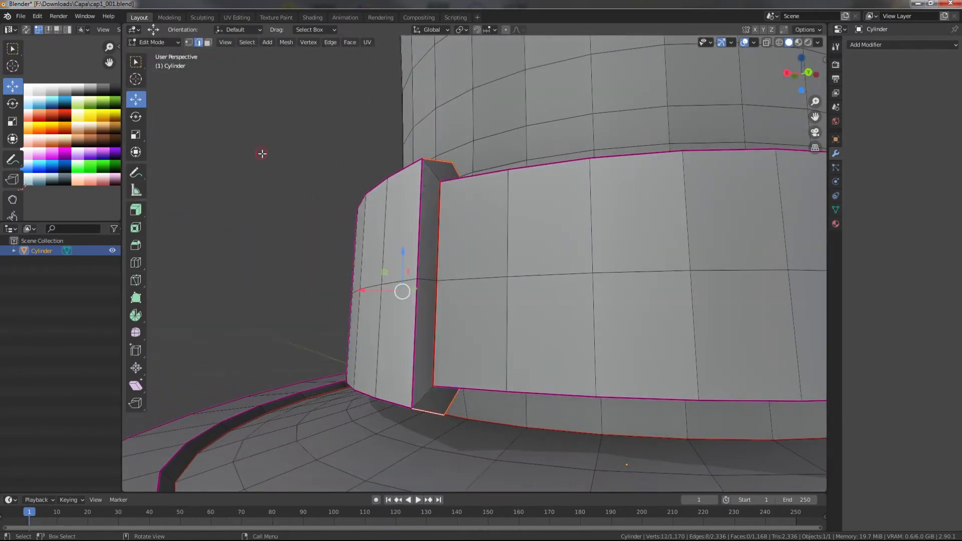
click(262, 154)
- Mark a seam on the edge loop around the crown's top rim
scroll(270, 158, down, 4)
middle_drag(281, 160, 291, 208)
shift+middle_drag(466, 156, 442, 290)
middle_drag(442, 291, 492, 104)
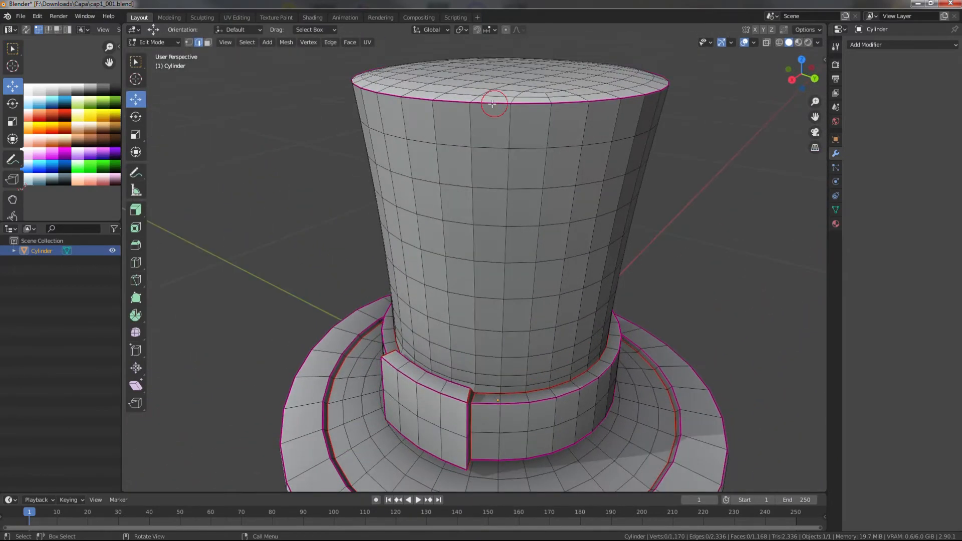
right_click(451, 101)
click(424, 253)
- Select the vertical line of edges down the back of the crown from the top rim to the hatband and mark it as a seam
middle_drag(597, 275, 521, 284)
scroll(573, 302, down, 3)
scroll(490, 324, up, 3)
scroll(497, 318, up, 2)
shift+middle_drag(505, 55, 494, 173)
click(494, 158)
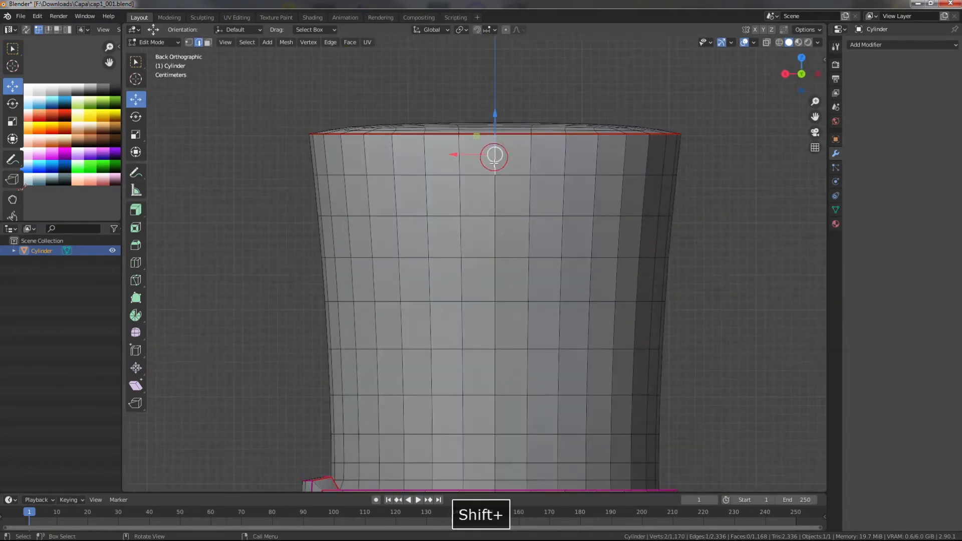
shift+click(495, 324)
shift+middle_drag(488, 376, 499, 290)
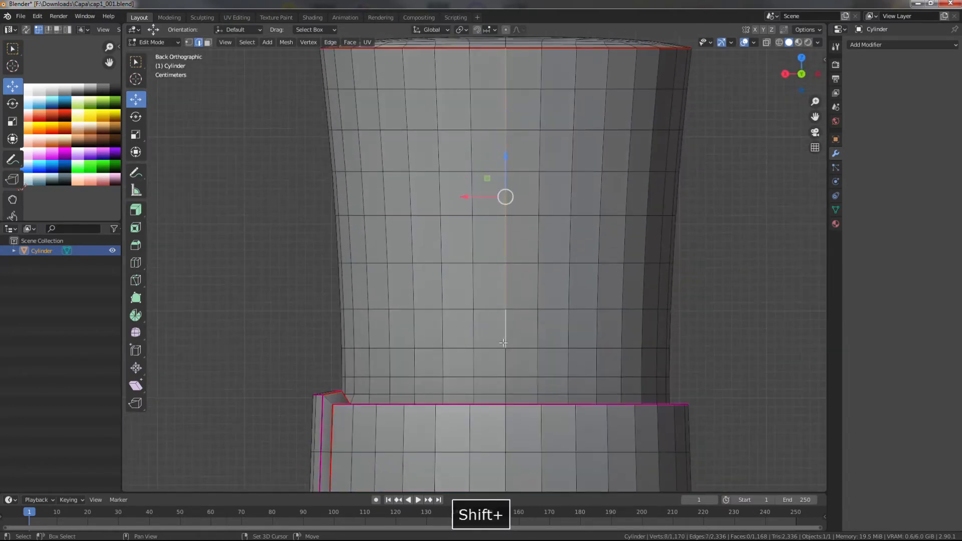
shift+click(505, 360)
middle_drag(505, 361, 521, 257)
shift+click(522, 269)
right_click(511, 273)
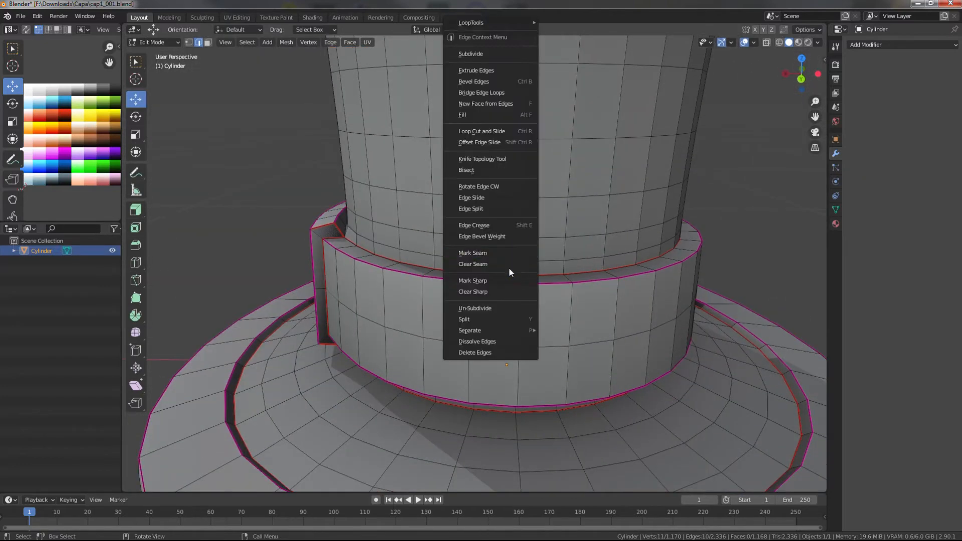
click(473, 253)
- Switch to the UV Editing workspace
scroll(501, 261, down, 8)
middle_drag(617, 279, 602, 271)
click(236, 17)
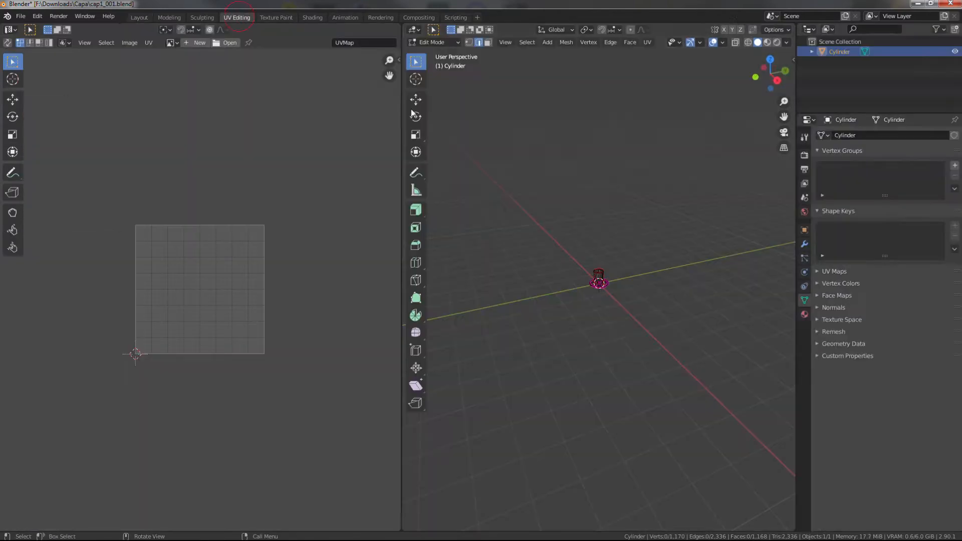
- Select the entire hat mesh, unwrap it along the marked seams, and check the resulting UV islands
key(a)
click(648, 42)
click(662, 51)
scroll(253, 268, up, 6)
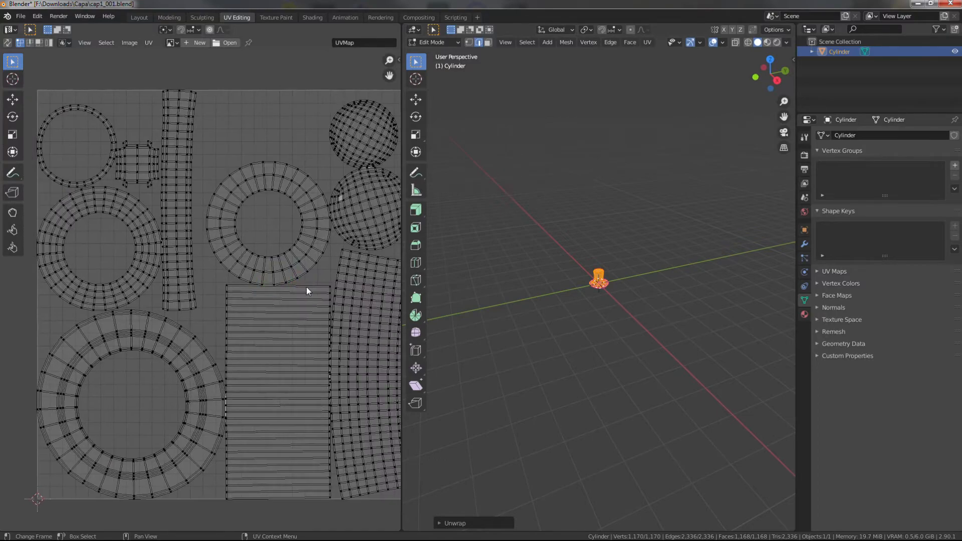
key(Home)
scroll(309, 195, up, 2)
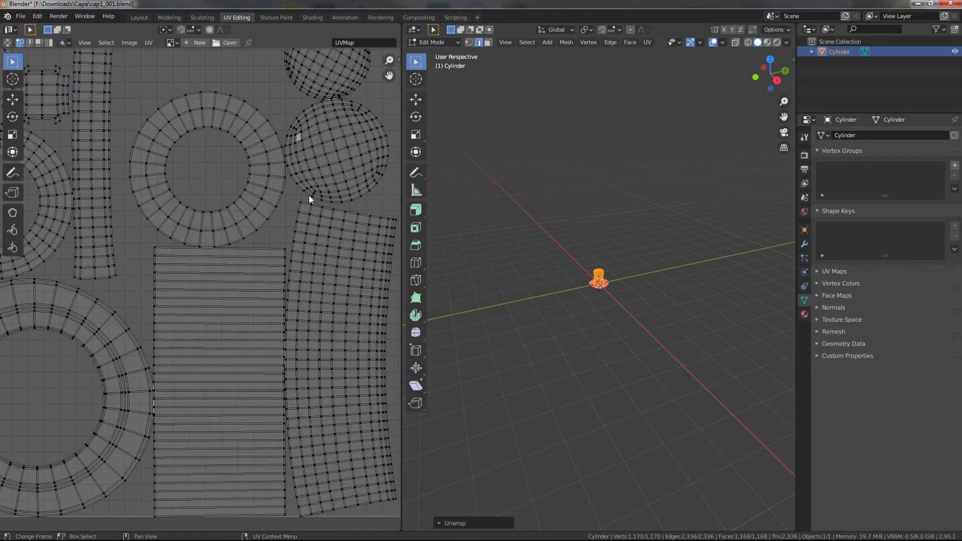
scroll(308, 196, down, 3)
- Return to the Layout workspace and turn off the wireframe overlay, keeping a front view of the hat
click(139, 18)
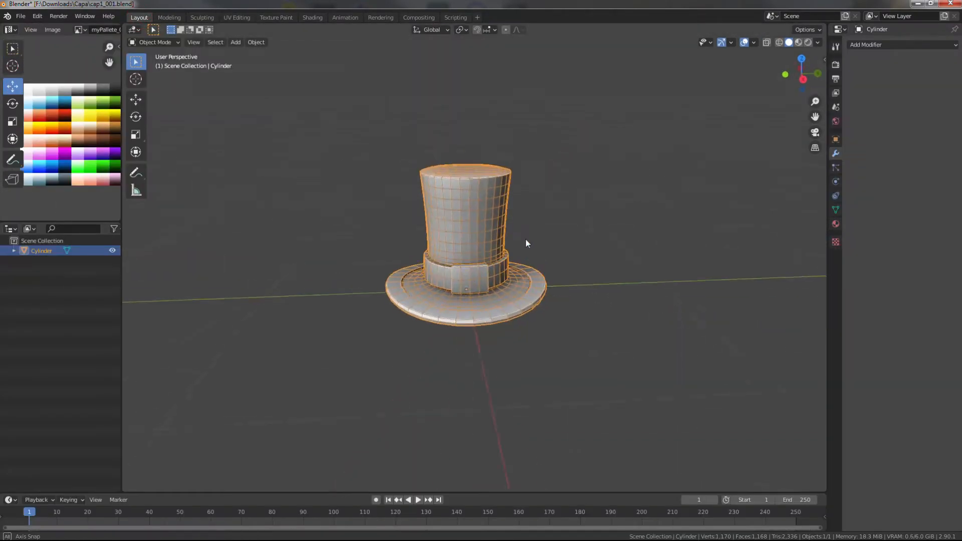
key(KP_1)
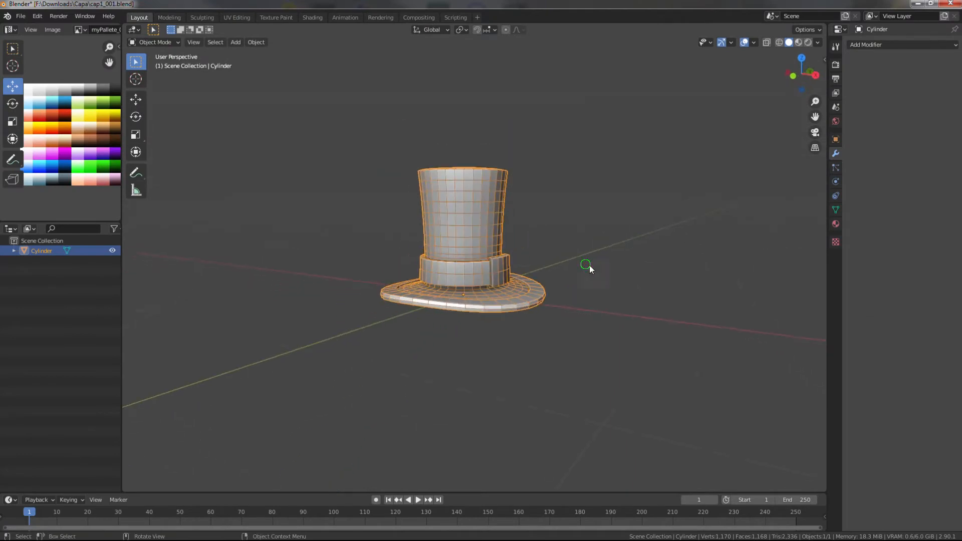
click(754, 42)
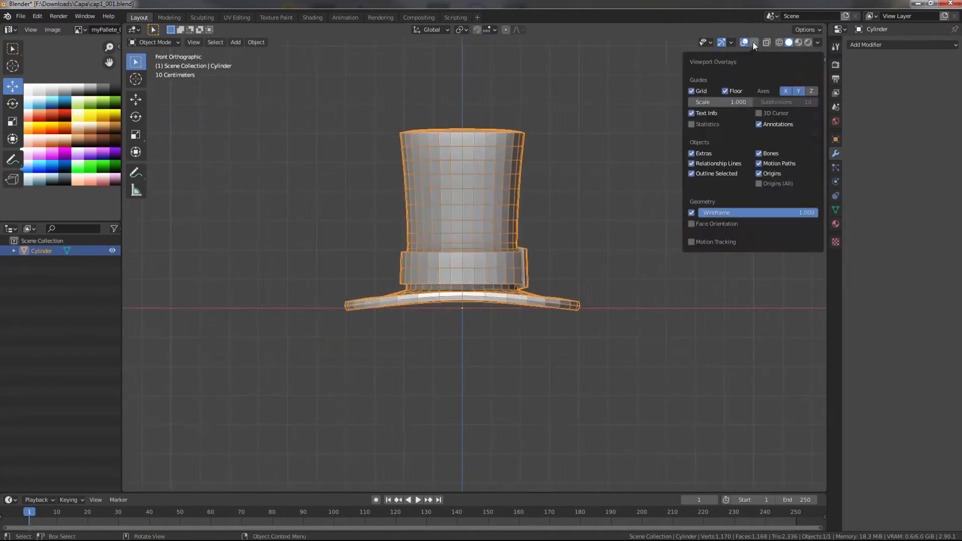
click(691, 213)
middle_drag(690, 213, 559, 269)
key(KP_1)
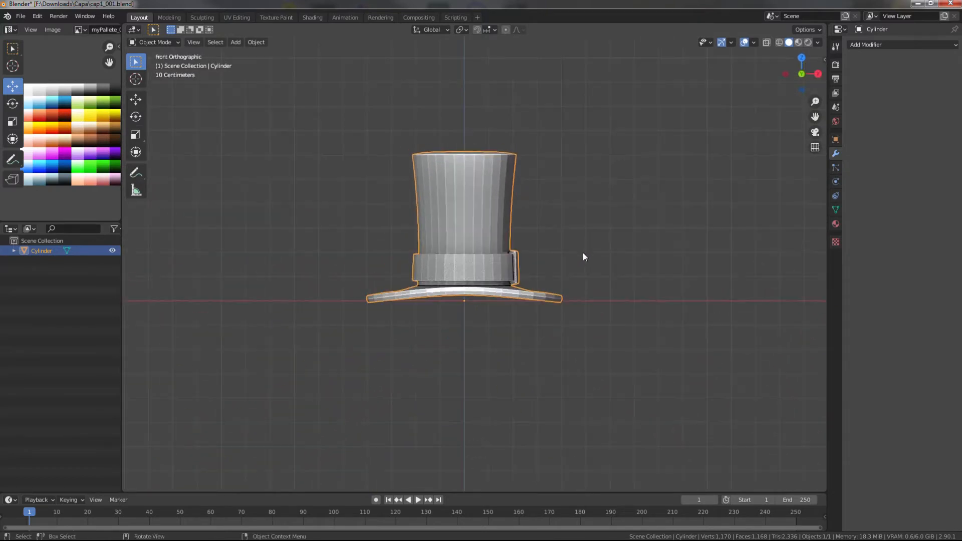
- Add a Subdivision Surface modifier to the hat with the viewport level set to 3
click(892, 46)
click(777, 214)
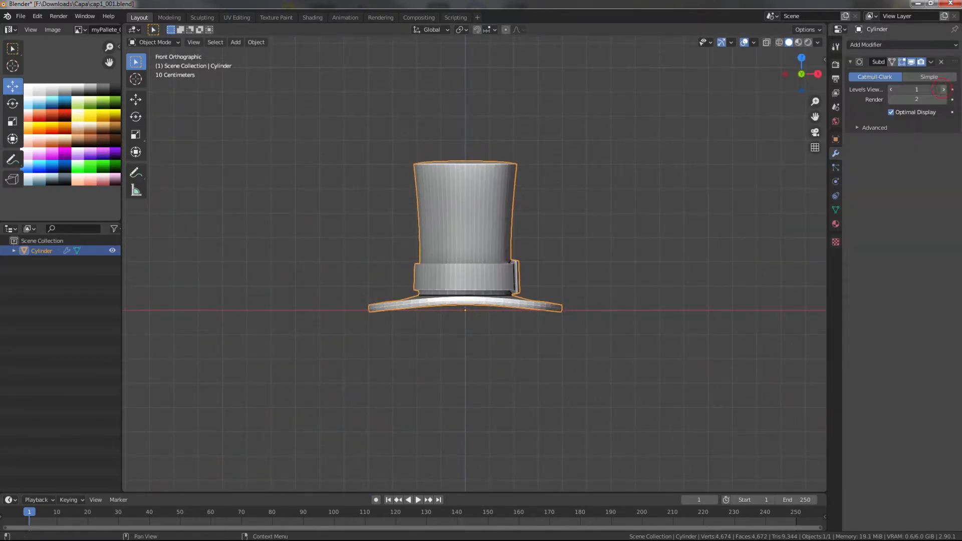
middle_drag(723, 207, 620, 251)
scroll(620, 251, down, 4)
scroll(624, 262, up, 1)
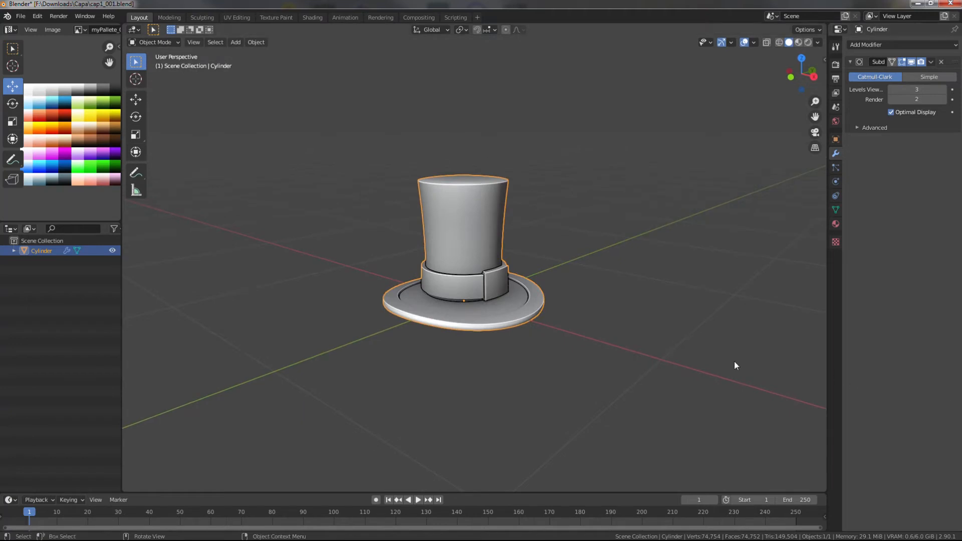
middle_drag(735, 365, 699, 350)
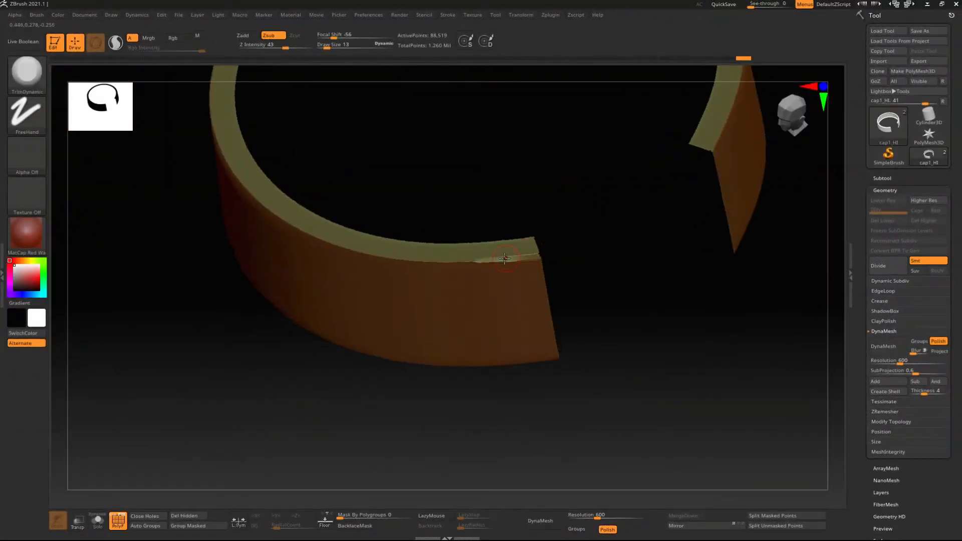
- In ZBrush, bevel the hatband's upper outer edge unevenly with TrimDynamic strokes from one open end around the curve
drag(504, 258, 296, 228)
right_drag(311, 235, 586, 296)
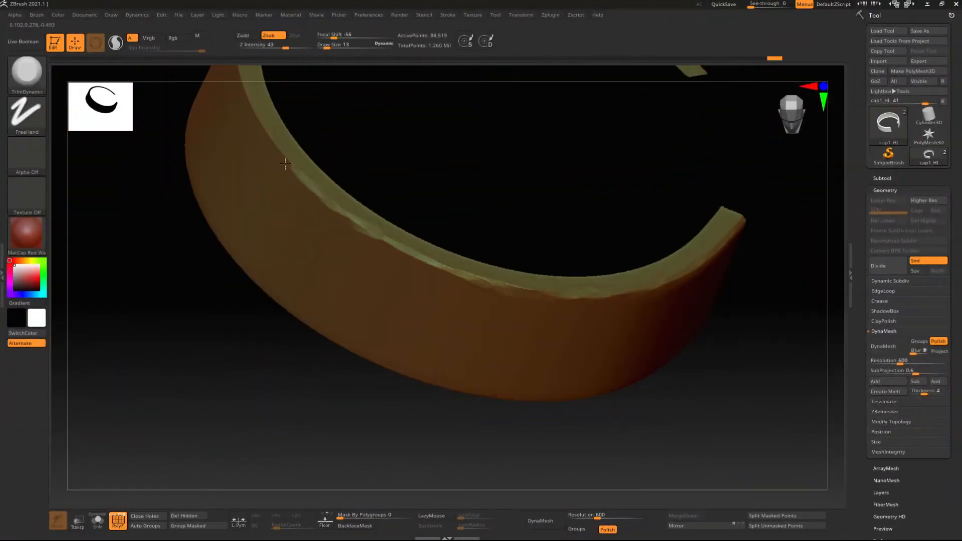
mouse_move(285, 164)
right_down()
mouse_move(320, 264)
mouse_move(326, 212)
right_up()
drag(325, 213, 511, 213)
ctrl+right_drag(512, 213, 506, 235)
drag(506, 235, 767, 251)
- Trim an irregular bevel along the hatband's lower outer edge all the way around with the TrimDynamic brush
alt+right_drag(767, 250, 470, 226)
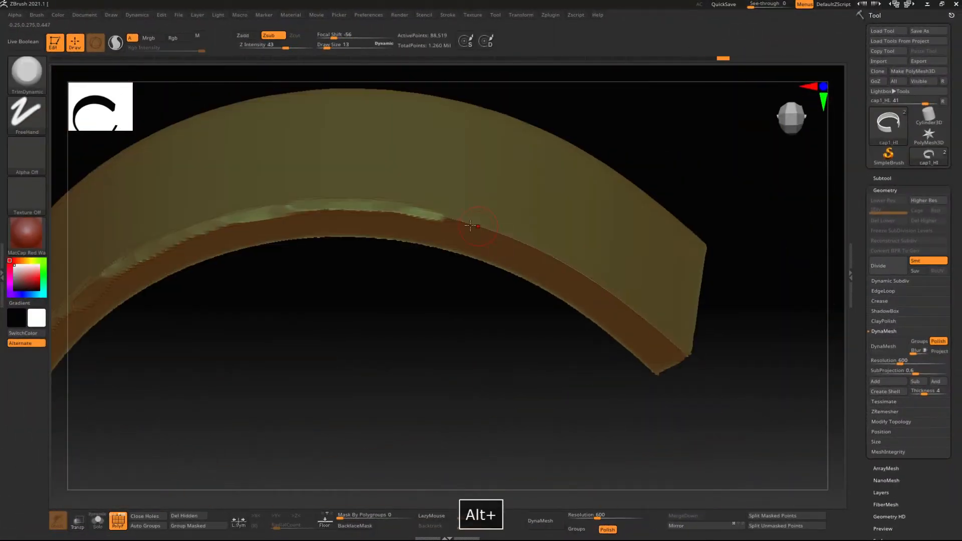
drag(470, 225, 652, 321)
right_drag(652, 320, 655, 254)
right_drag(319, 144, 457, 262)
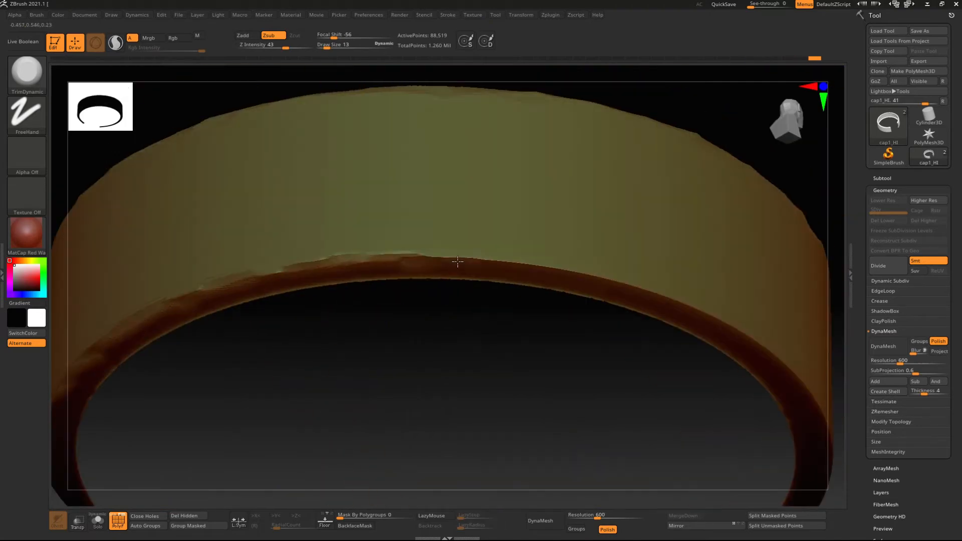
drag(457, 262, 632, 283)
mouse_move(633, 283)
alt+right_down()
mouse_move(429, 313)
mouse_move(501, 303)
alt+right_up()
drag(501, 303, 781, 346)
right_drag(565, 315, 451, 288)
drag(450, 288, 782, 359)
right_drag(781, 359, 651, 431)
mouse_move(652, 430)
ctrl+right_down()
mouse_move(591, 410)
mouse_move(496, 356)
ctrl+right_up()
- Switch to the hPolish brush with a square alpha, Z Intensity 6 and Draw Size 30, and undo the test stroke on the hatband
key(b)
key(h)
key(p)
click(27, 155)
drag(267, 47, 257, 49)
drag(327, 47, 331, 47)
drag(431, 273, 596, 261)
key(ctrl+z)
- Polish the hatband's outer wall with the hPolish brush and smooth its bevelled edge
right_drag(318, 200, 316, 99)
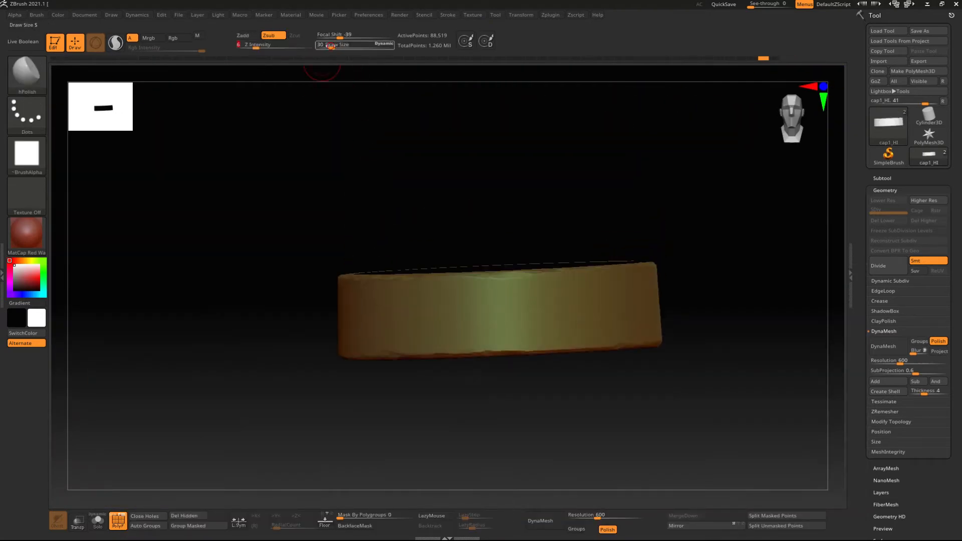
drag(391, 299, 551, 311)
right_drag(552, 310, 451, 330)
alt+right_drag(451, 330, 501, 354)
mouse_move(501, 353)
mouse_down()
mouse_move(432, 359)
mouse_move(451, 346)
mouse_up()
right_drag(451, 345, 466, 333)
alt+right_drag(466, 333, 536, 321)
right_drag(536, 321, 544, 308)
shift+drag(545, 308, 599, 284)
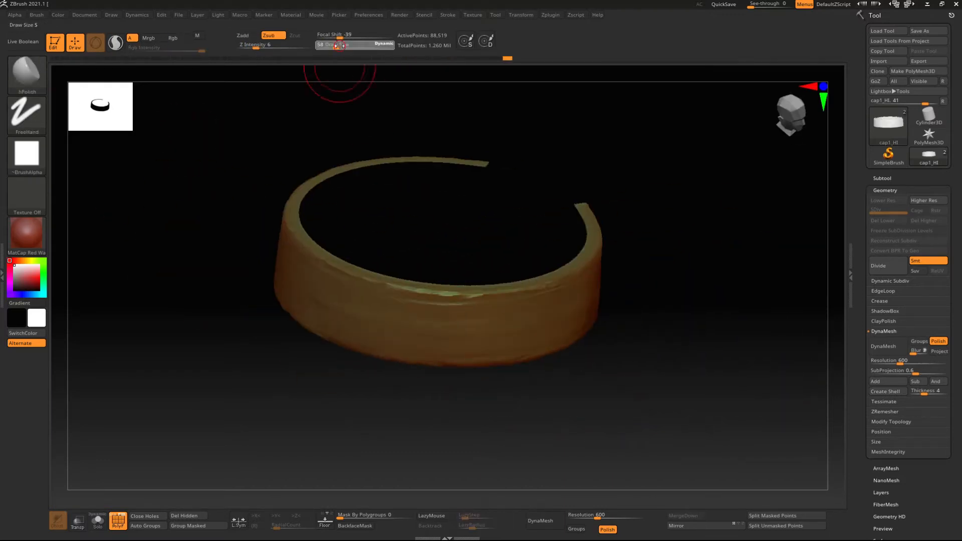
- Reduce the brush size, polish more of the hatband's outer wall, and smooth its rims and uneven spots
drag(339, 46, 328, 46)
ctrl+right_drag(626, 321, 680, 214)
drag(680, 215, 566, 265)
right_drag(566, 265, 450, 291)
shift+drag(451, 290, 399, 283)
right_drag(400, 284, 381, 321)
shift+drag(381, 321, 383, 270)
mouse_move(383, 271)
right_down()
mouse_move(502, 320)
mouse_move(541, 401)
right_up()
mouse_move(541, 401)
alt+right_down()
mouse_move(551, 426)
mouse_move(626, 351)
alt+right_up()
shift+drag(626, 350, 702, 310)
right_drag(702, 311, 651, 361)
drag(651, 360, 627, 389)
- Set up the DamStandard brush with a FreeHand stroke, Z Intensity 13 and Draw Size 40
key(b)
key(d)
key(s)
alt+right_drag(628, 340, 391, 245)
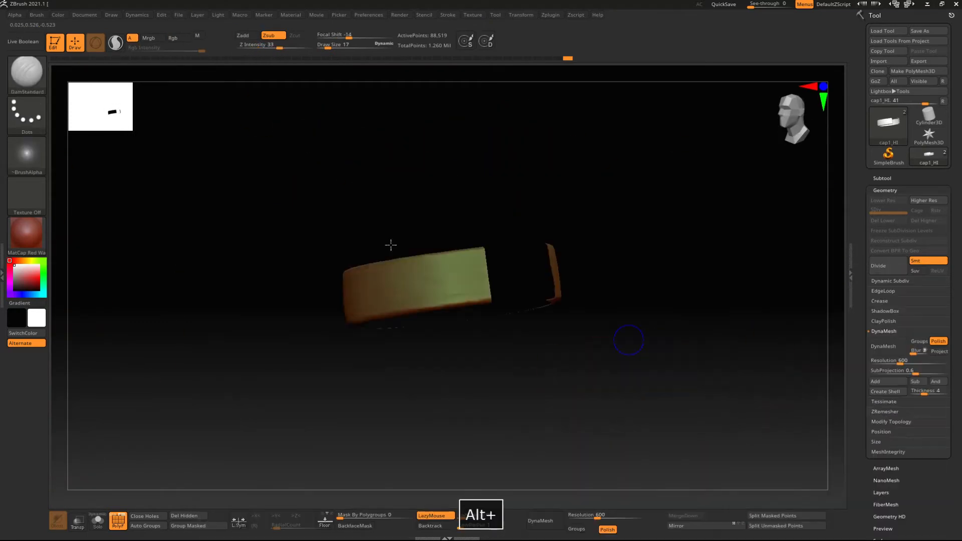
click(26, 115)
click(145, 116)
drag(280, 47, 265, 47)
drag(328, 47, 333, 47)
- Carve fold creases running inward from the hatband's open end and soften where they fade out
ctrl+right_drag(566, 341, 577, 400)
drag(511, 311, 403, 273)
right_drag(513, 311, 541, 321)
drag(506, 326, 379, 326)
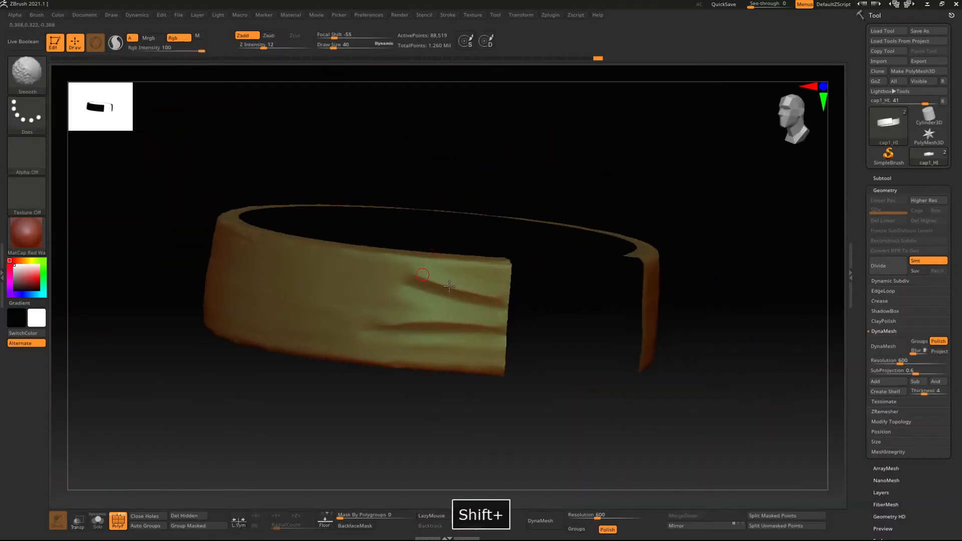
shift+drag(449, 286, 494, 301)
mouse_move(542, 340)
right_down()
mouse_move(487, 357)
mouse_move(542, 330)
right_up()
drag(532, 321, 639, 314)
right_drag(603, 345, 609, 361)
mouse_move(532, 305)
mouse_down()
mouse_move(626, 295)
mouse_move(596, 306)
mouse_up()
right_drag(501, 320, 601, 326)
drag(662, 320, 566, 311)
- Carve additional fold creases along the rest of the hatband and smooth them into the surface
alt+right_drag(576, 320, 500, 314)
drag(501, 313, 416, 286)
right_drag(451, 260, 442, 288)
alt+right_drag(577, 283, 666, 321)
drag(646, 305, 566, 321)
right_drag(591, 321, 451, 326)
shift+drag(416, 320, 321, 325)
right_drag(351, 326, 311, 341)
- Isolate the raised rectangular buckle piece and switch to the TrimDynamic brush with Draw Size 9
ctrl+shift+drag(408, 281, 476, 396)
ctrl+shift+drag(531, 251, 433, 400)
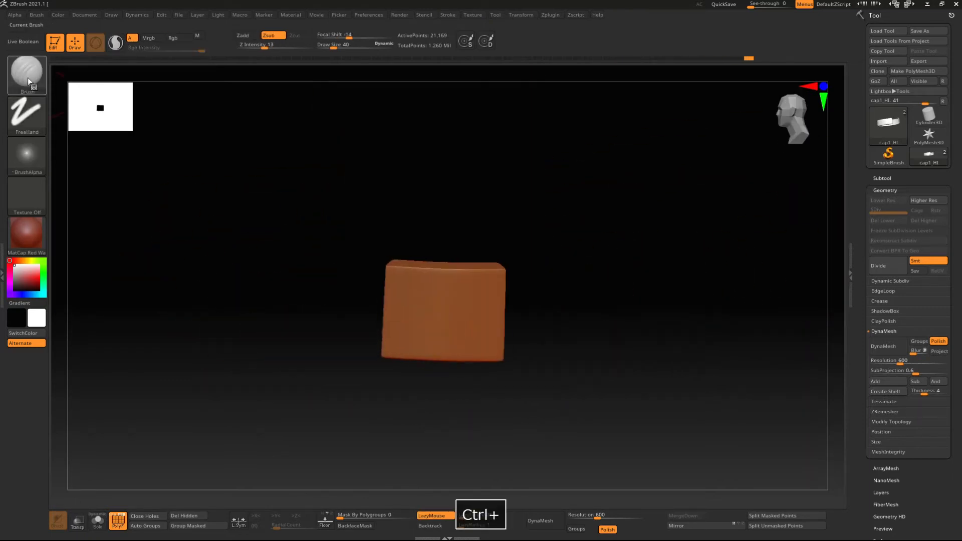
mouse_move(651, 320)
right_down()
mouse_move(847, 326)
mouse_move(701, 281)
right_up()
key(b)
key(t)
key(d)
drag(333, 46, 325, 46)
- Trim chipped bevels along the first edges and corners of the buckle piece with TrimDynamic
right_drag(551, 251, 330, 245)
drag(333, 234, 359, 244)
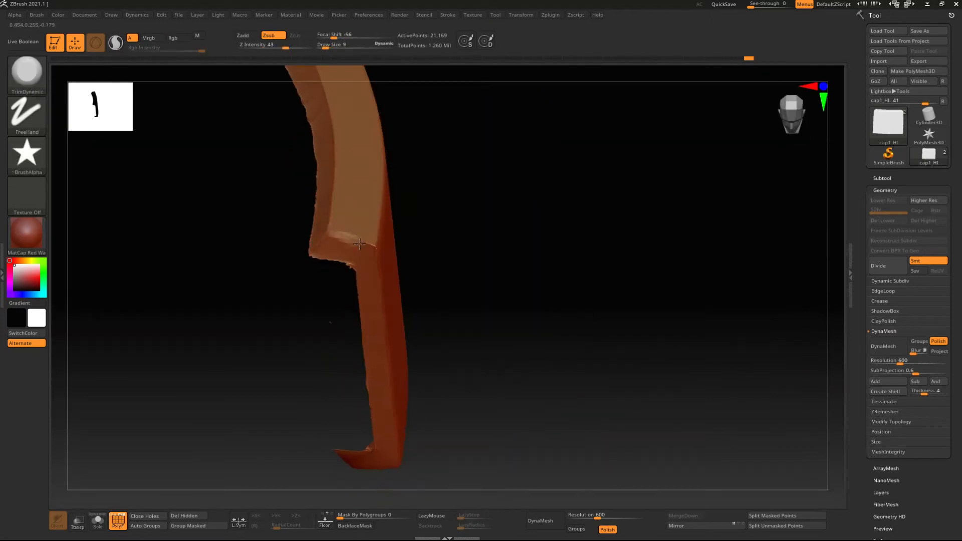
right_drag(359, 244, 431, 271)
drag(352, 255, 360, 243)
right_drag(380, 260, 591, 321)
drag(596, 336, 664, 278)
mouse_move(652, 301)
right_down()
mouse_move(711, 257)
mouse_move(727, 280)
right_up()
drag(729, 258, 721, 267)
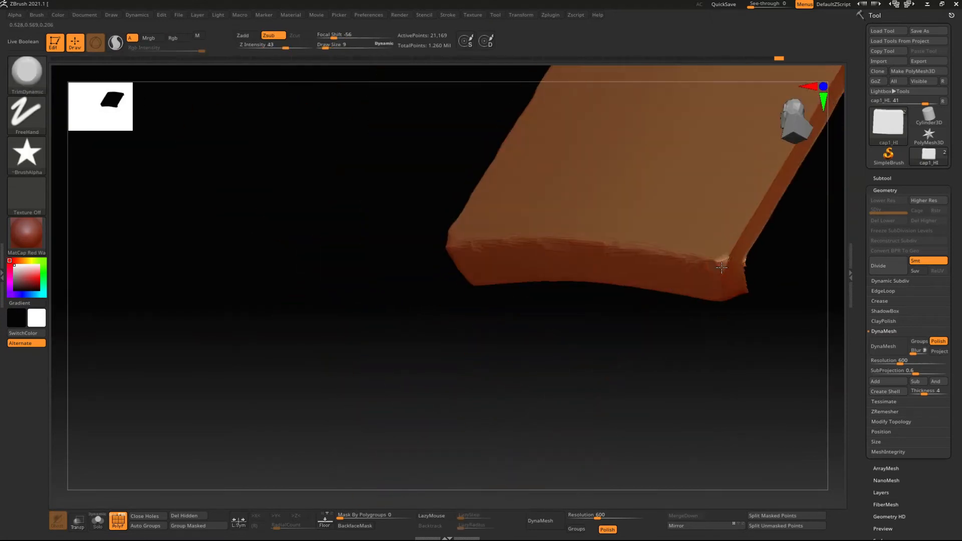
- Bevel the remaining edges and corners of the buckle piece with irregular TrimDynamic strokes
right_drag(722, 267, 629, 371)
drag(525, 357, 545, 372)
mouse_move(630, 371)
right_down()
mouse_move(691, 311)
mouse_move(501, 281)
right_up()
drag(303, 305, 330, 355)
mouse_move(594, 330)
right_down()
mouse_move(430, 372)
mouse_move(331, 341)
right_up()
drag(331, 337, 241, 336)
right_drag(241, 337, 322, 224)
drag(301, 221, 436, 198)
mouse_move(436, 199)
right_down()
mouse_move(543, 173)
mouse_move(451, 281)
right_up()
- Carve a rectangular frame of straight grooves inside the buckle's front face with the DamStandard brush
click(18, 84)
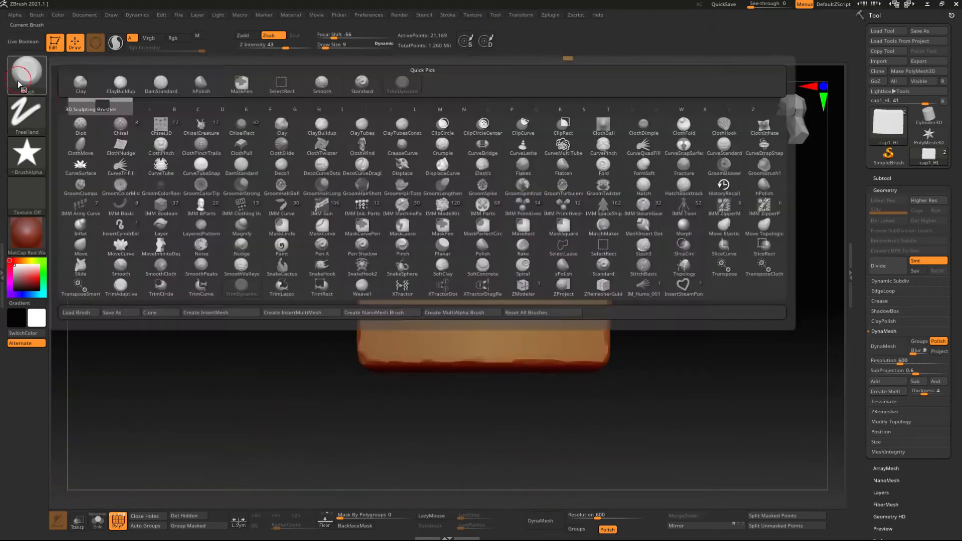
click(161, 83)
ctrl+right_drag(281, 125, 324, 164)
shift+drag(385, 200, 627, 199)
shift+drag(391, 364, 619, 364)
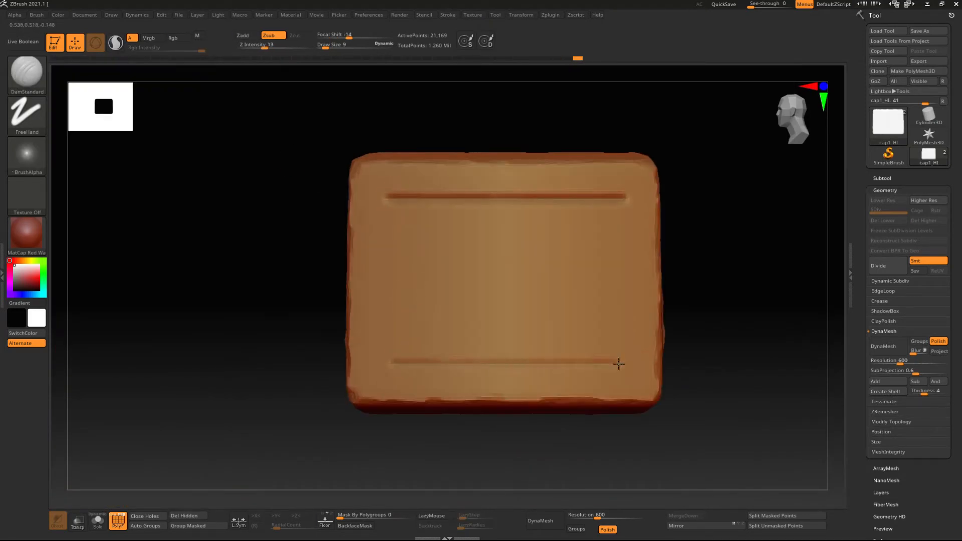
shift+drag(620, 267, 622, 360)
- Mask the buckle's inner rectangle and clear the overspill on all four sides so the mask follows the grooves
drag(325, 47, 331, 47)
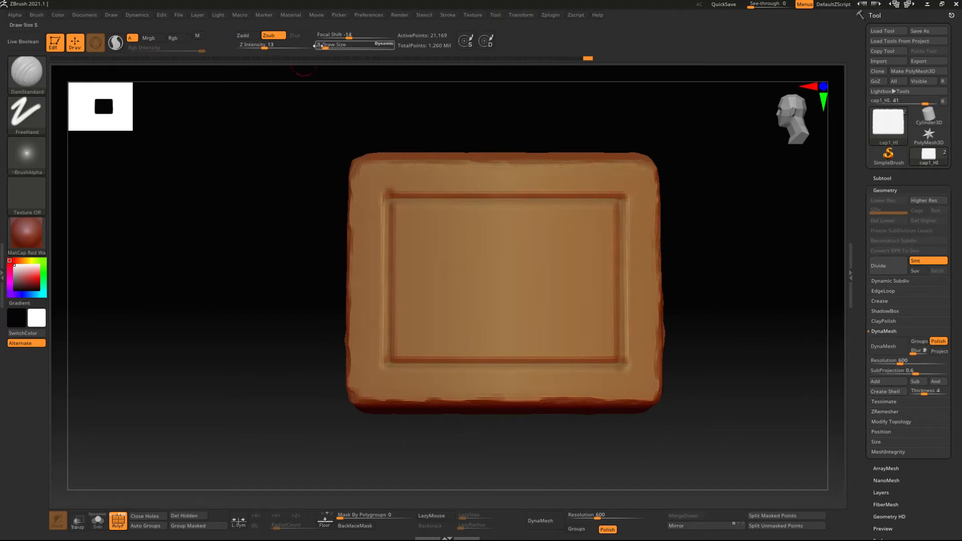
mouse_move(437, 250)
ctrl+mouse_down()
mouse_move(431, 290)
mouse_move(584, 250)
mouse_move(426, 333)
ctrl+mouse_up()
alt+right_drag(577, 285, 542, 297)
ctrl+alt+drag(243, 120, 669, 206)
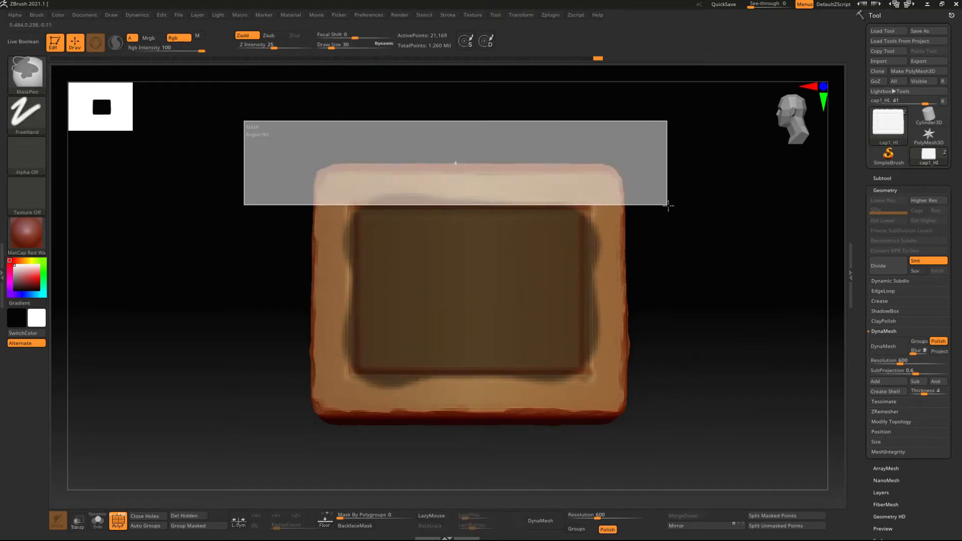
ctrl+alt+drag(236, 474, 696, 372)
ctrl+alt+drag(188, 156, 354, 441)
ctrl+alt+drag(726, 165, 585, 426)
ctrl+alt+drag(247, 126, 631, 209)
- Offset the buckle's inner panel in depth relative to its frame with the Transpose move tool, and clear the mask
key(w)
shift+right_drag(631, 209, 539, 295)
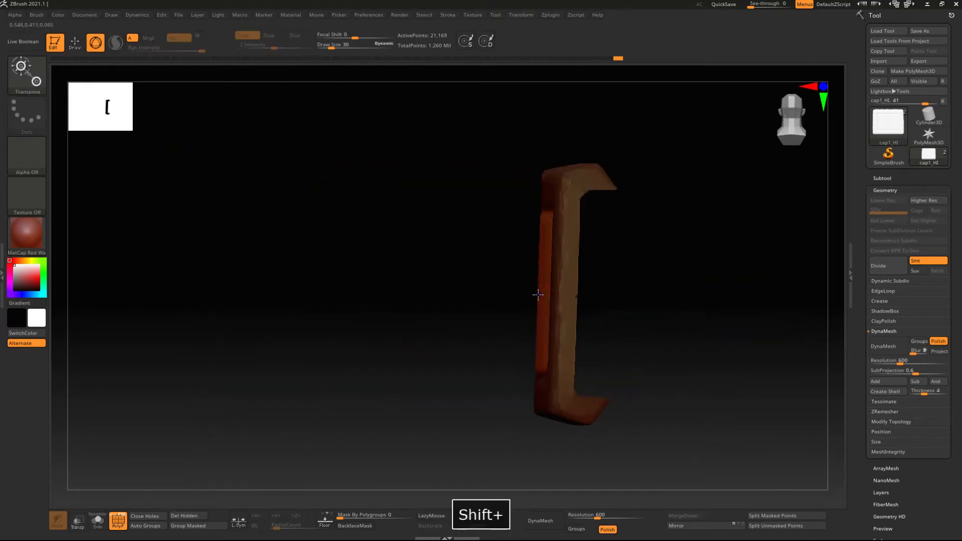
shift+drag(539, 294, 280, 291)
key(f)
shift+right_drag(456, 290, 495, 287)
shift+drag(496, 287, 219, 277)
shift+drag(356, 282, 364, 284)
key(q)
right_drag(364, 284, 721, 321)
ctrl+drag(722, 320, 741, 345)
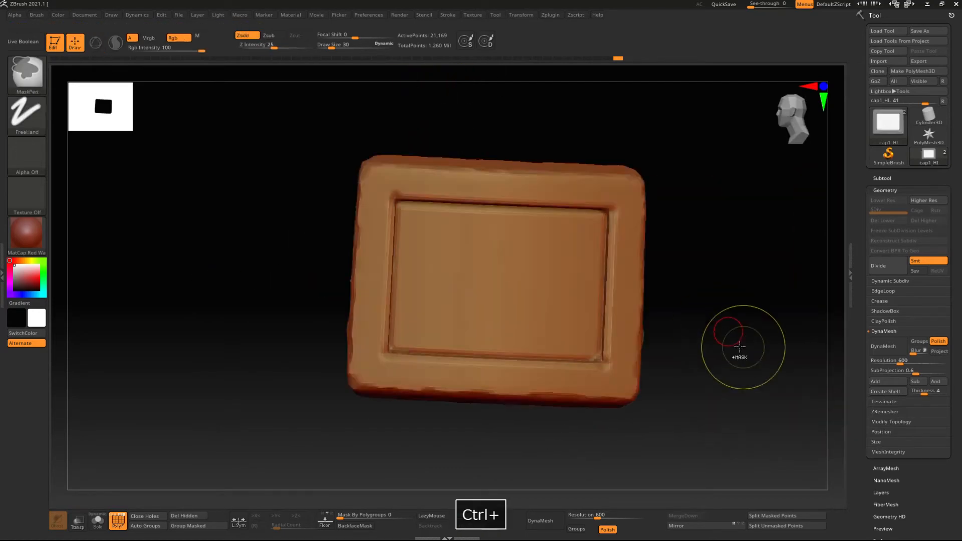
- Smooth the borders of the buckle's inner panel and roughly bevel the frame's inner edges around it
ctrl+right_drag(741, 345, 731, 391)
right_drag(627, 344, 621, 380)
mouse_move(391, 311)
shift+mouse_down()
mouse_move(644, 328)
mouse_move(662, 145)
shift+mouse_up()
key(b)
mouse_move(397, 103)
shift+mouse_down()
mouse_move(382, 278)
mouse_move(609, 352)
shift+mouse_up()
click(441, 90)
right_drag(610, 352, 646, 330)
drag(646, 331, 642, 137)
right_drag(642, 138, 666, 201)
drag(413, 168, 345, 363)
mouse_move(346, 364)
right_down()
mouse_move(280, 320)
mouse_move(251, 280)
right_up()
- Stamp the skull-and-crossbones alpha onto the buckle's inner panel using the Standard brush with a DragRect stroke
ctrl+right_drag(281, 301, 301, 223)
key(b)
click(348, 93)
click(27, 155)
click(324, 225)
alt+right_drag(523, 316, 461, 261)
ctrl+right_drag(460, 260, 454, 295)
drag(438, 260, 457, 328)
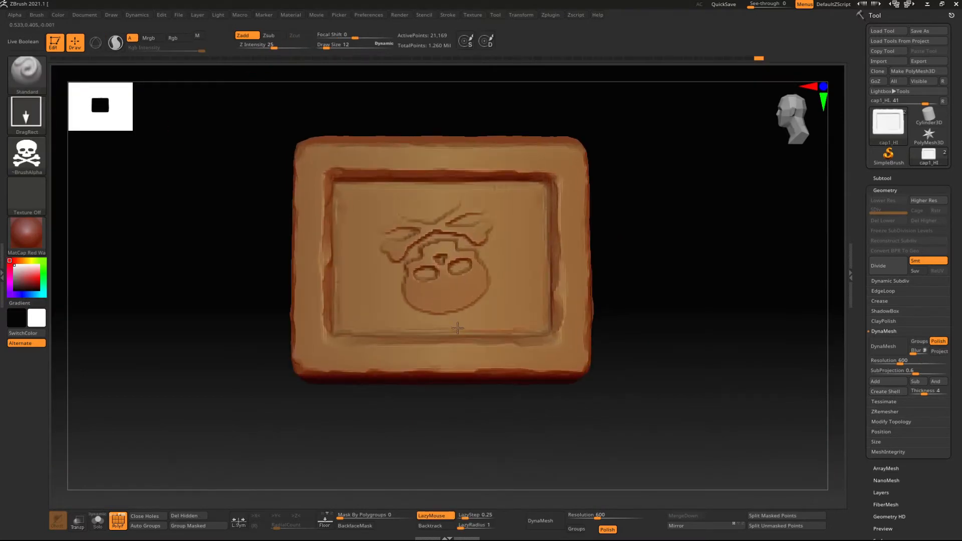
- Restamp the skull-and-crossbones upright on the buckle's inner panel and lightly smooth the panel surface around it
drag(442, 239, 490, 275)
key(shift)
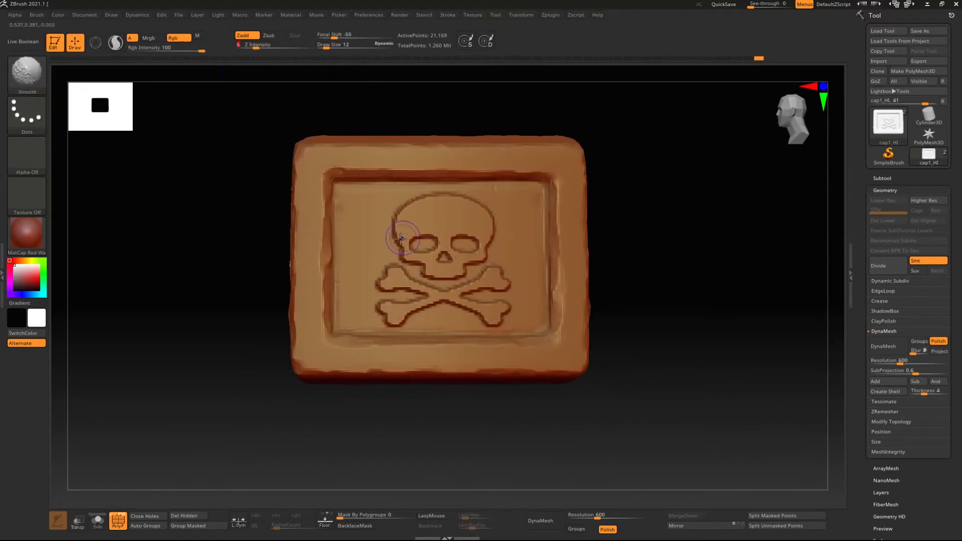
mouse_move(400, 222)
alt+right_down()
mouse_move(466, 265)
mouse_move(374, 241)
alt+right_up()
drag(441, 246, 416, 264)
shift+drag(421, 255, 429, 273)
drag(626, 240, 596, 300)
shift+drag(621, 246, 601, 290)
ctrl+right_drag(612, 240, 620, 269)
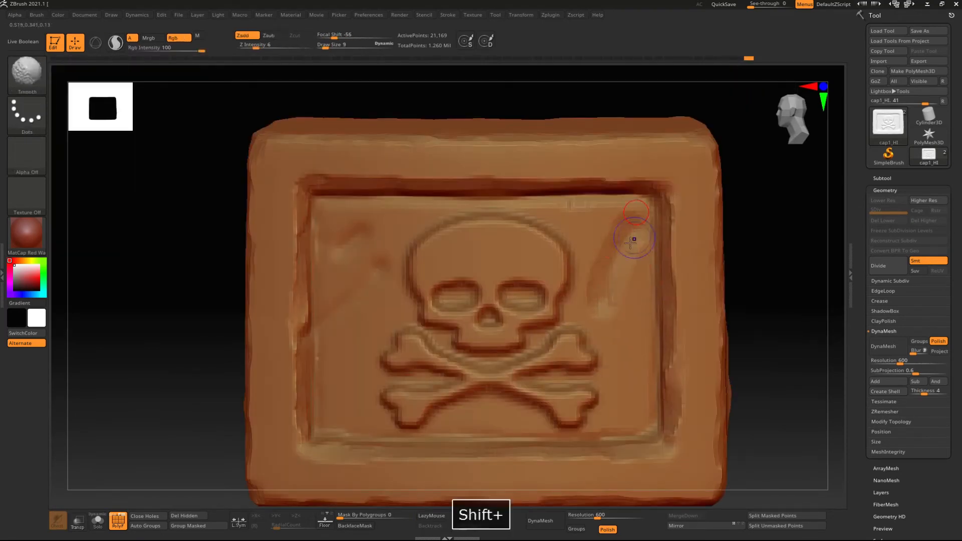
mouse_move(411, 401)
ctrl+right_down()
mouse_move(421, 338)
mouse_move(423, 366)
ctrl+right_up()
- Carve a row of short horizontal grooves across the left side of the buckle's frame with the DamStandard brush
click(27, 74)
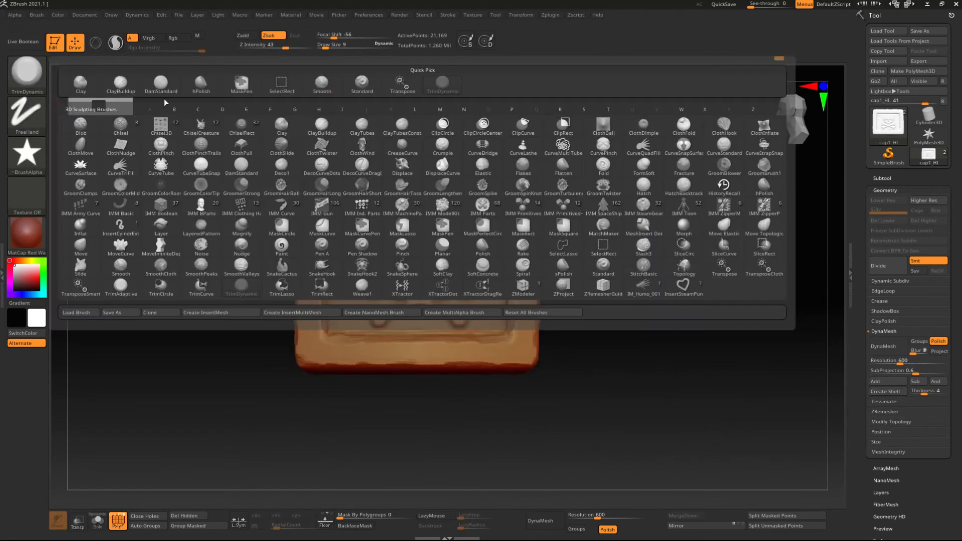
click(162, 84)
drag(323, 207, 262, 210)
drag(320, 249, 274, 251)
drag(321, 289, 274, 290)
alt+right_drag(308, 279, 322, 207)
drag(333, 240, 289, 240)
drag(333, 268, 289, 269)
drag(335, 304, 290, 305)
drag(335, 340, 289, 342)
alt+right_drag(433, 359, 280, 365)
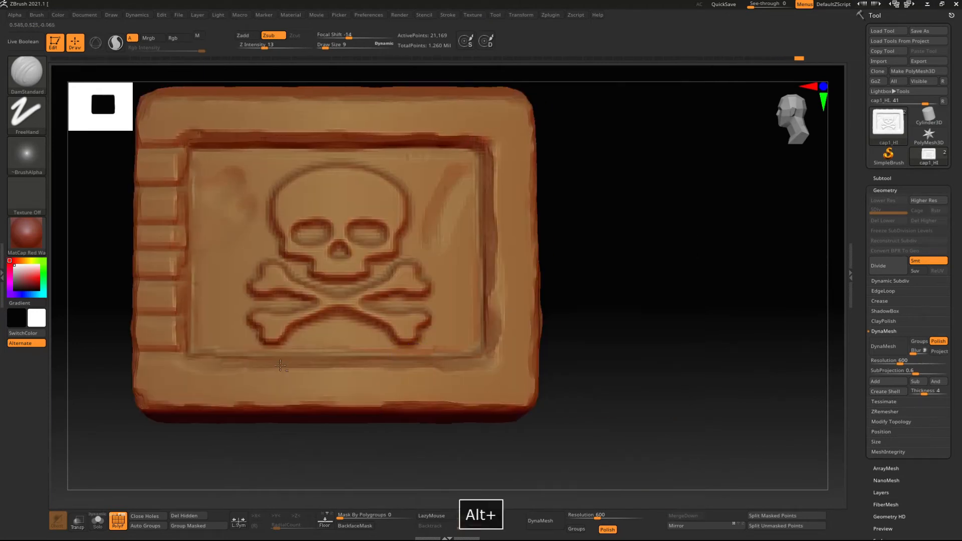
- Isolate the hat's crown and carve a groove around it just below the upper rim with the DamStandard brush
ctrl+right_drag(548, 367, 551, 321)
mouse_move(586, 350)
right_down()
mouse_move(543, 352)
mouse_move(531, 281)
right_up()
ctrl+shift+click(543, 352)
ctrl+shift+click(485, 210)
shift+right_drag(486, 216, 531, 220)
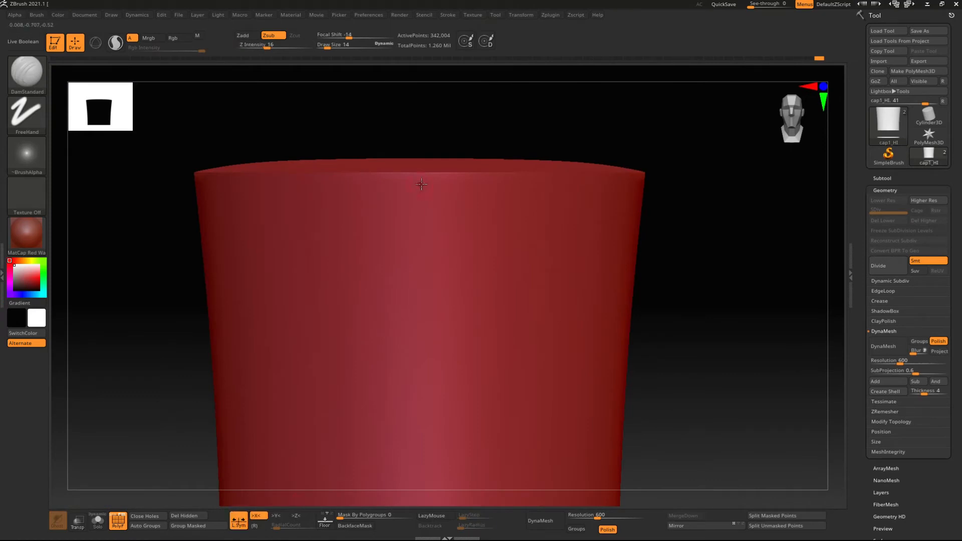
right_drag(281, 173, 311, 171)
right_drag(659, 177, 609, 194)
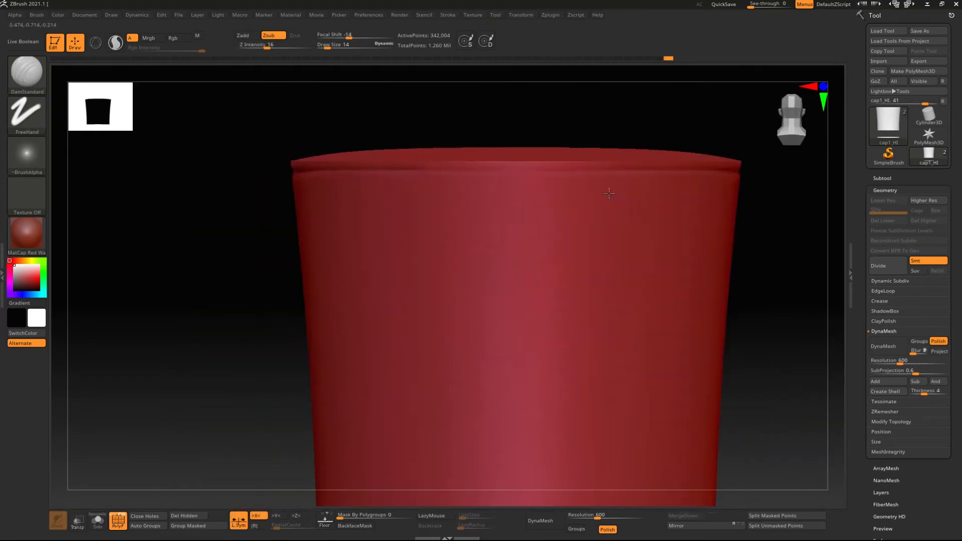
right_drag(319, 173, 350, 225)
alt+right_drag(431, 320, 455, 275)
- Roughen the crown's flat top with long hPolish strokes, symmetry off, and smooth them slightly
click(27, 75)
click(206, 91)
mouse_move(416, 211)
ctrl+right_down()
mouse_move(416, 249)
mouse_move(451, 281)
ctrl+right_up()
key(x)
drag(450, 265, 461, 198)
right_drag(470, 230, 531, 228)
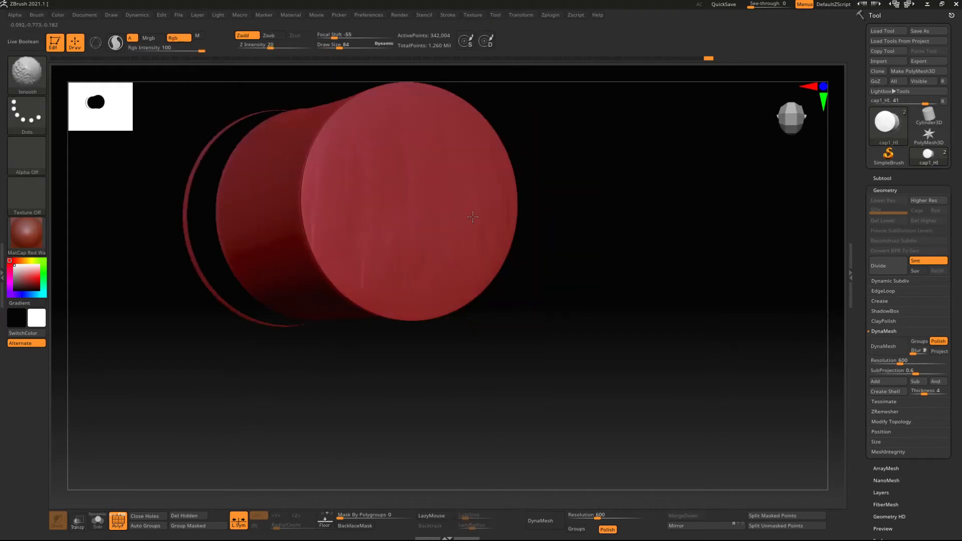
right_drag(450, 301, 408, 236)
shift+right_drag(408, 281, 396, 250)
- Carve a vertical seam down the back of the crown with the DamStandard brush and X symmetry on
key(x)
right_click(390, 303)
mouse_move(561, 312)
mouse_down()
mouse_move(585, 344)
mouse_move(616, 341)
mouse_up()
drag(489, 250, 490, 285)
mouse_move(576, 345)
mouse_down()
mouse_move(507, 362)
mouse_move(491, 348)
mouse_move(558, 337)
mouse_move(631, 185)
mouse_move(614, 389)
mouse_move(516, 391)
mouse_up()
key(b)
key(d)
key(s)
mouse_move(461, 361)
alt+right_down()
mouse_move(451, 424)
mouse_move(449, 382)
mouse_move(443, 415)
mouse_move(467, 369)
mouse_move(225, 319)
alt+right_up()
click(443, 415)
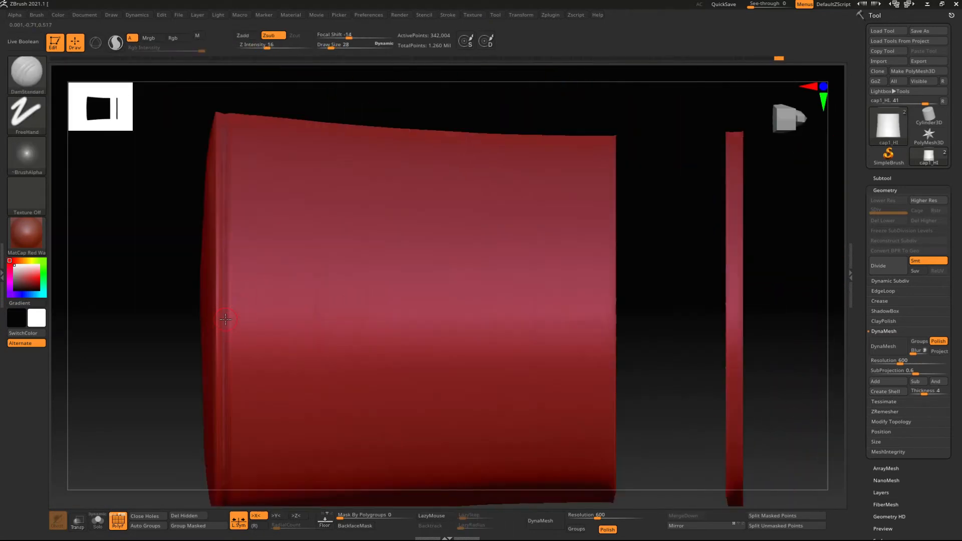
right_drag(745, 325, 317, 296)
- Flatten the crown's surface along the back seam with the TrimDynamic brush
key(b)
key(t)
key(d)
drag(350, 295, 767, 308)
alt+right_drag(766, 308, 651, 321)
ctrl+right_drag(651, 321, 646, 225)
- Run a row of stitches around the crown below its upper rim using the StitchBasic brush at Z Intensity 12
key(b)
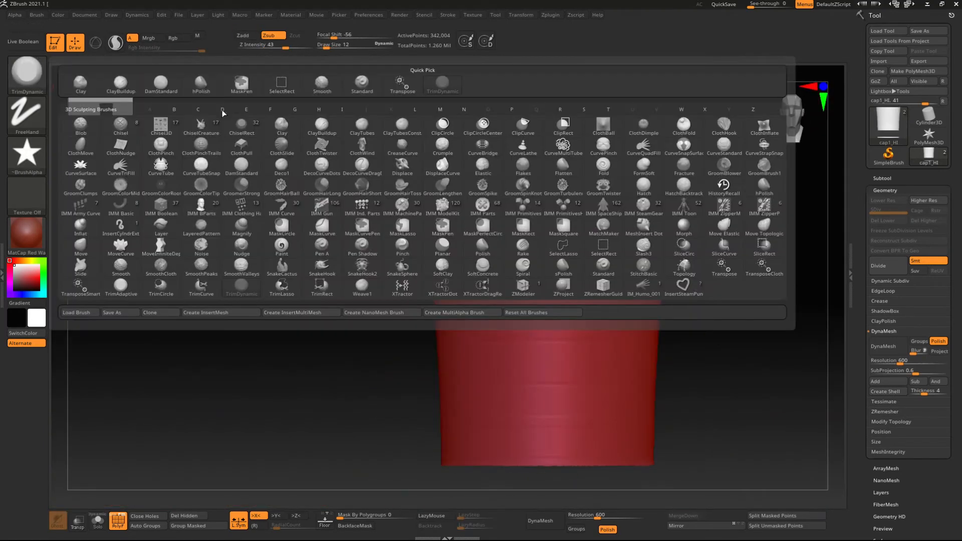
key(s)
click(654, 274)
mouse_move(621, 261)
alt+right_down()
mouse_move(473, 224)
mouse_move(465, 231)
alt+right_up()
alt+right_drag(466, 231, 345, 210)
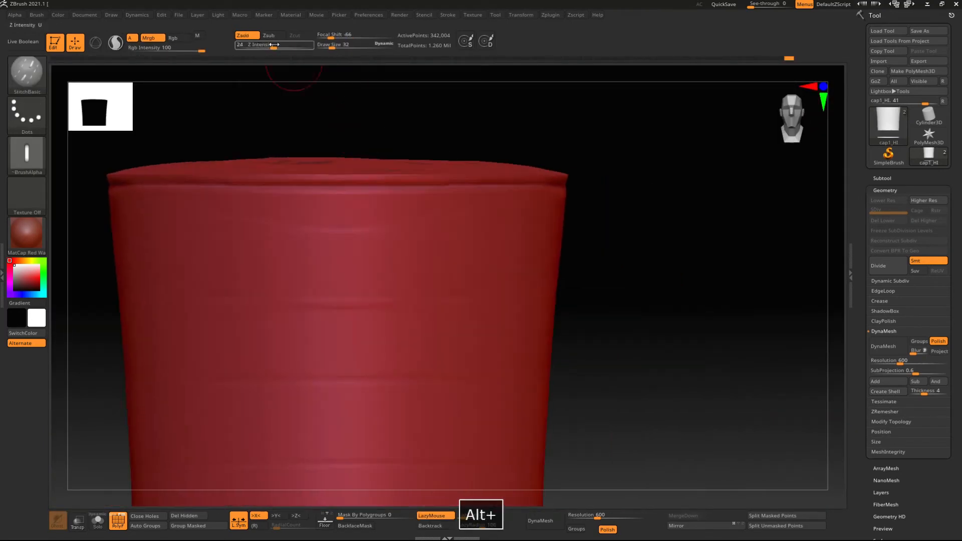
right_drag(564, 199, 389, 204)
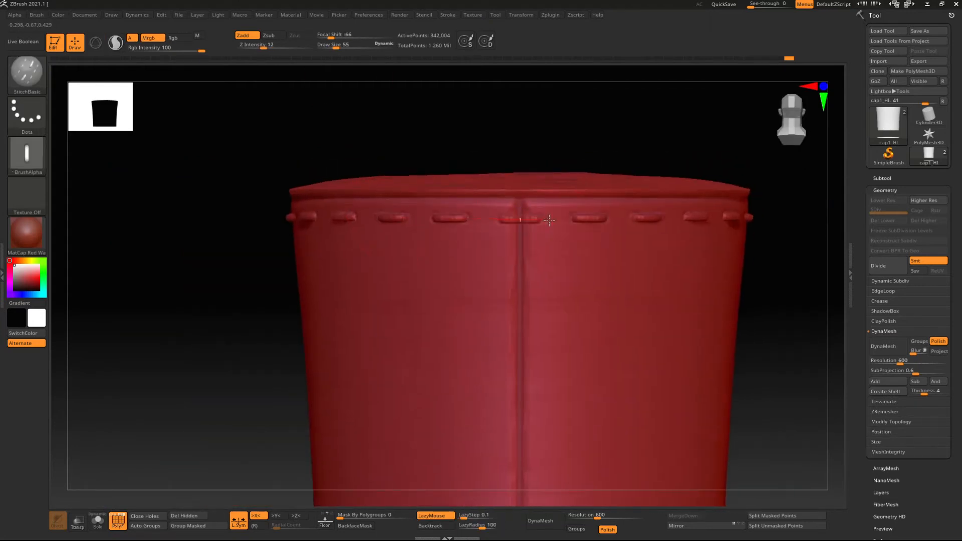
right_drag(549, 220, 309, 221)
drag(280, 228, 666, 230)
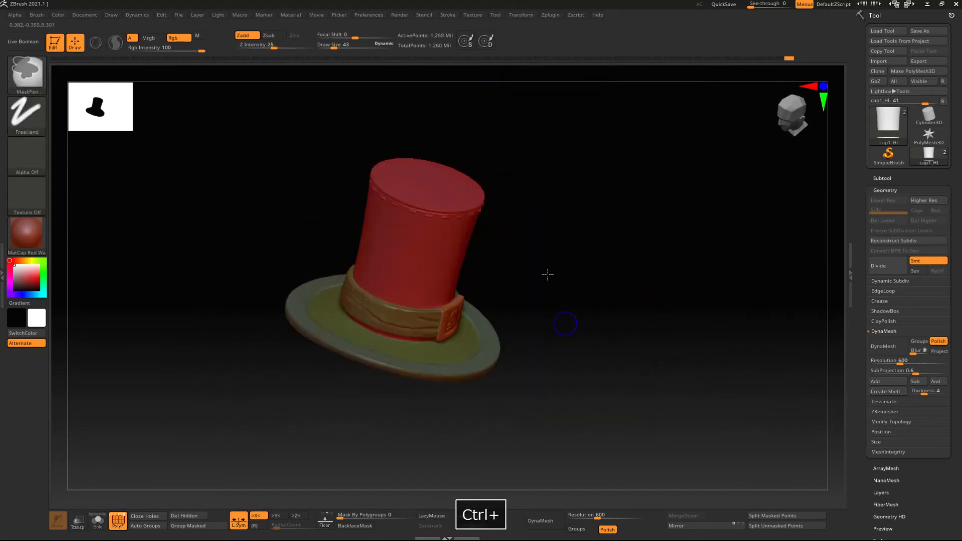
- Isolate the brim's outer edge ring and add stitches along its outer border with the StitchBasic brush
ctrl+right_drag(545, 272, 463, 310)
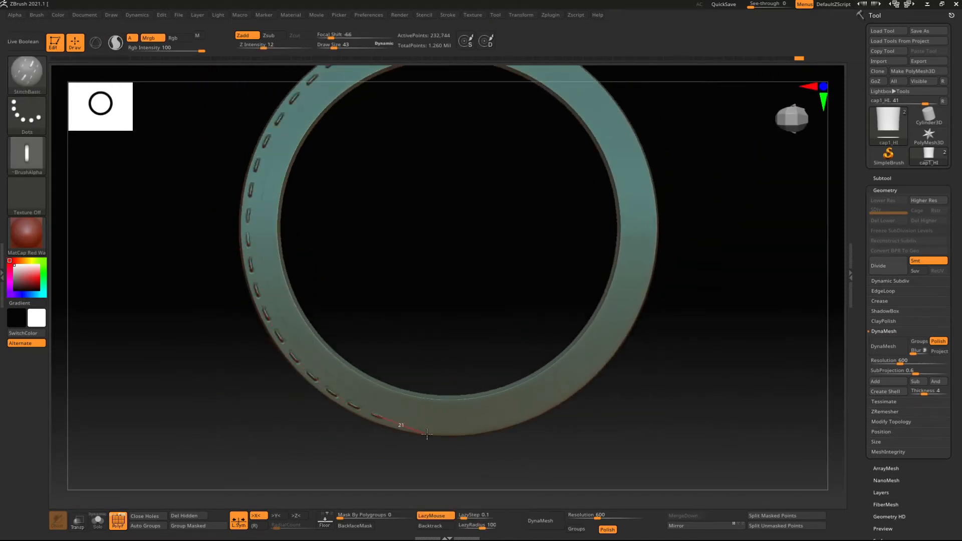
drag(661, 226, 655, 193)
mouse_move(638, 316)
ctrl+right_down()
mouse_move(630, 269)
mouse_move(360, 307)
mouse_move(479, 396)
mouse_move(411, 332)
ctrl+right_up()
- Isolate the brim's inner ring and add stitches along its outer border with the StitchBasic brush
ctrl+shift+click(479, 395)
ctrl+shift+click(410, 331)
key(f)
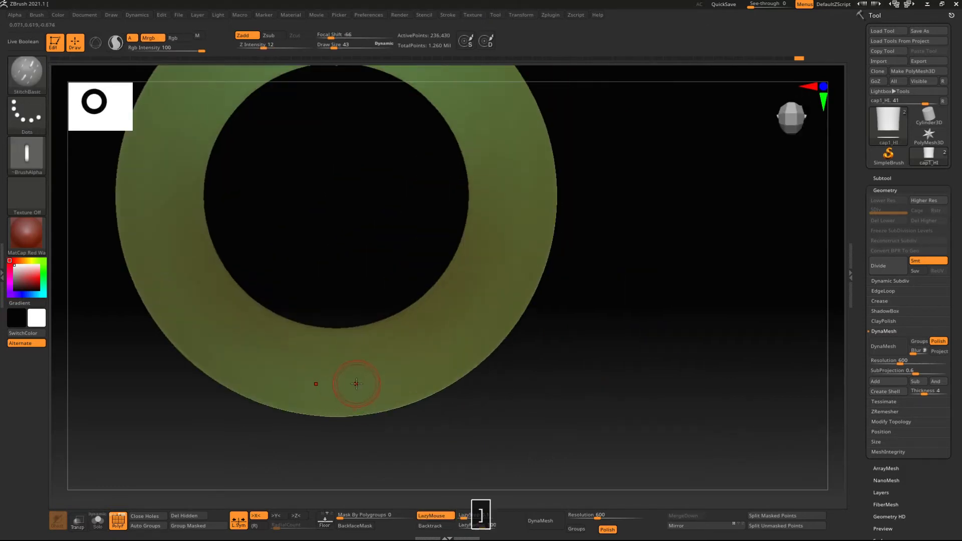
right_drag(547, 186, 348, 128)
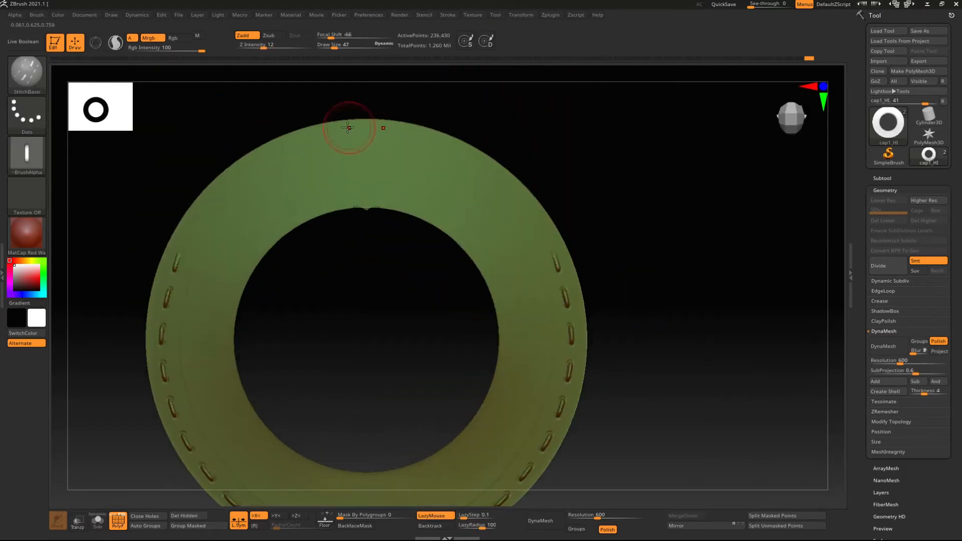
mouse_move(569, 279)
ctrl+right_down()
mouse_move(337, 73)
mouse_move(356, 185)
ctrl+right_up()
mouse_move(356, 185)
shift+mouse_down()
mouse_move(281, 281)
mouse_move(345, 436)
shift+mouse_up()
alt+right_drag(346, 436, 338, 343)
shift+drag(474, 375, 261, 286)
alt+right_drag(260, 286, 246, 354)
- Show the whole hat again and turn off the polygroup color display
ctrl+shift+click(622, 347)
right_drag(623, 347, 341, 73)
alt+right_drag(133, 420, 148, 330)
right_drag(209, 373, 471, 320)
ctrl+right_drag(471, 320, 481, 265)
alt+right_drag(481, 266, 723, 393)
key(shift+f)
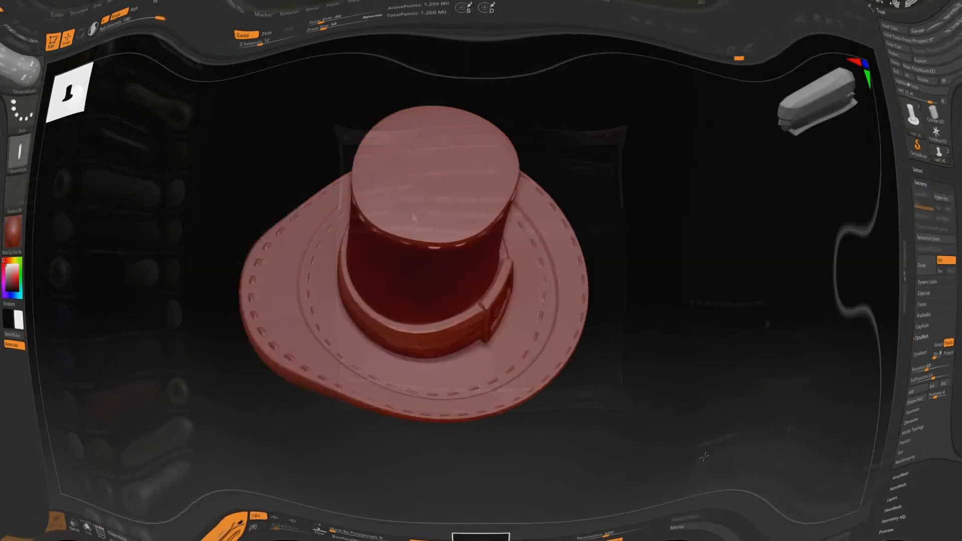
- Switch to Substance Painter and create a new project from the low-poly mesh Cap_LOW.FBX
click(589, 161)
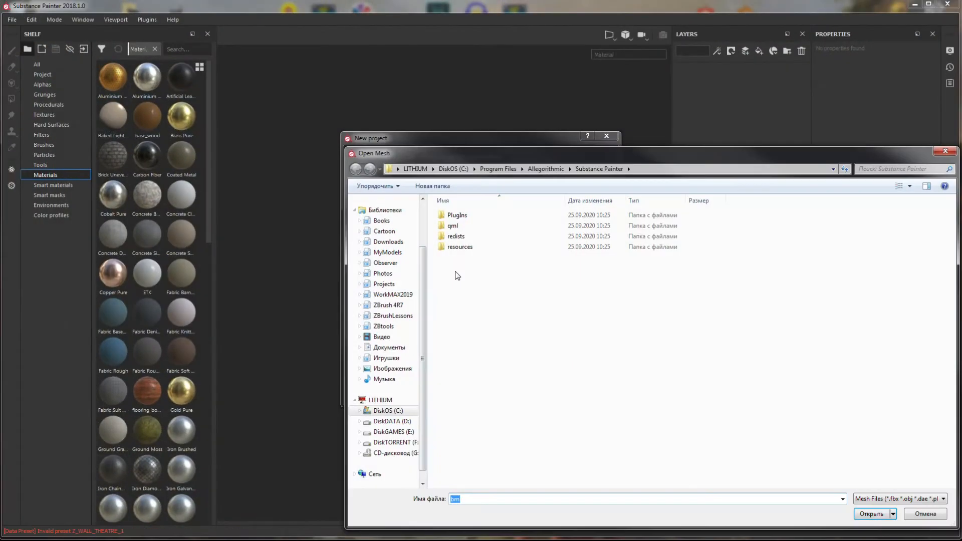
click(388, 242)
double_click(457, 261)
click(516, 253)
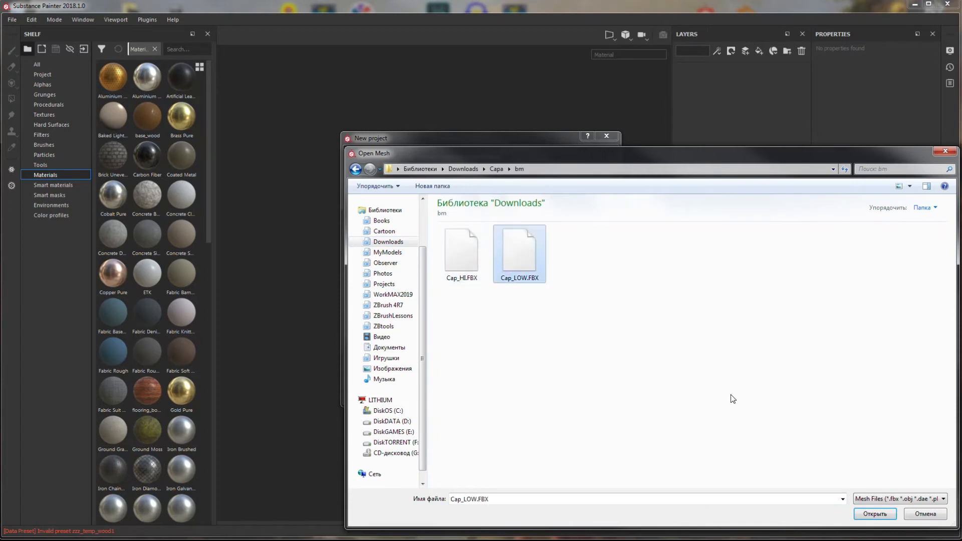
key(Return)
click(532, 390)
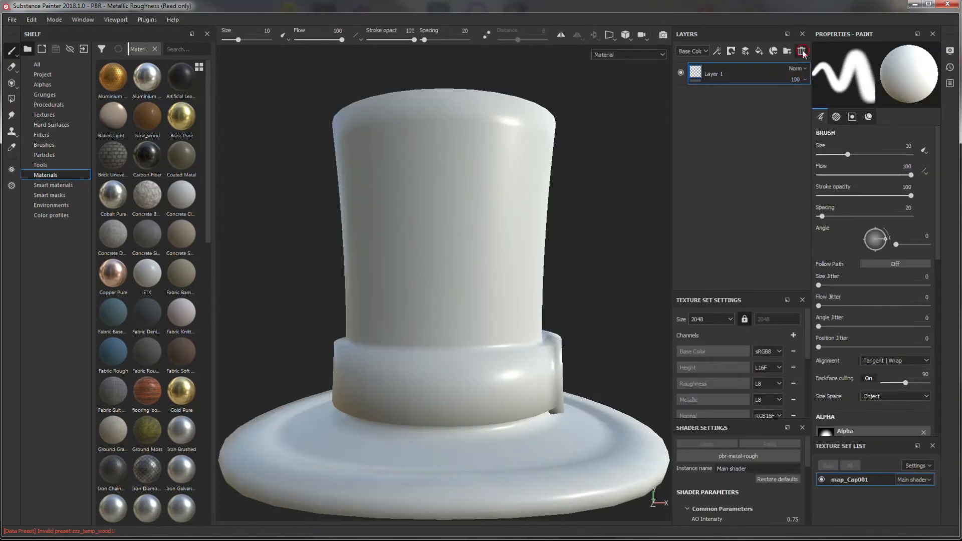
- Delete the default paint layer and add an ambient occlusion channel to the texture set
click(802, 51)
click(793, 335)
click(816, 104)
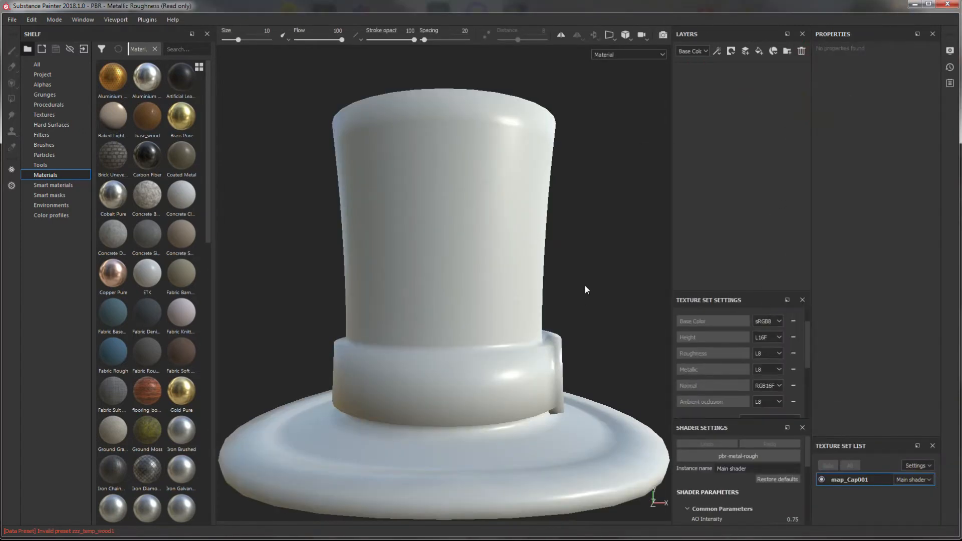
alt+drag(585, 290, 410, 221)
alt+right_drag(410, 221, 501, 341)
alt+middle_drag(501, 341, 486, 223)
alt+right_drag(486, 224, 496, 271)
scroll(774, 373, down, 2)
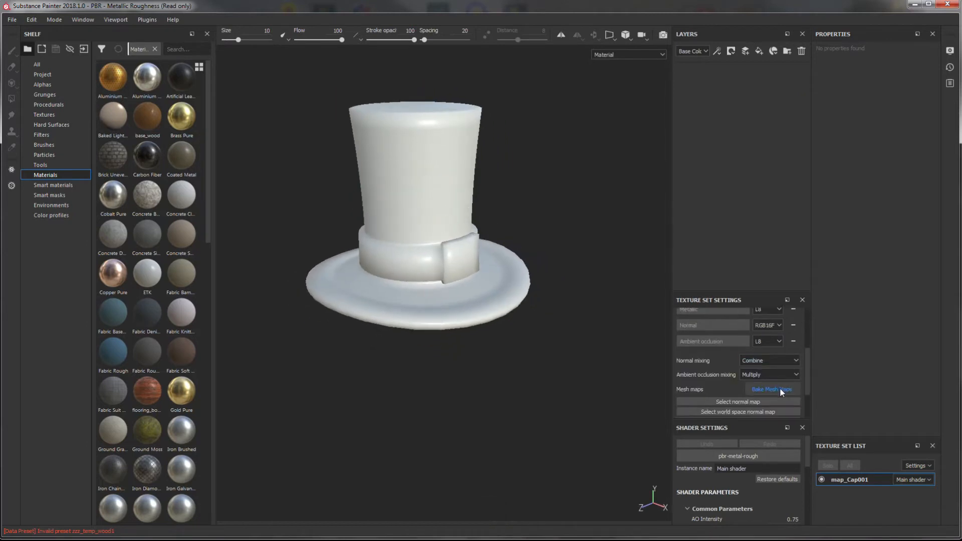
- Configure the mesh map bake without the ID map, at 4096 output size with a dilation width of 32
click(772, 389)
click(337, 180)
click(487, 135)
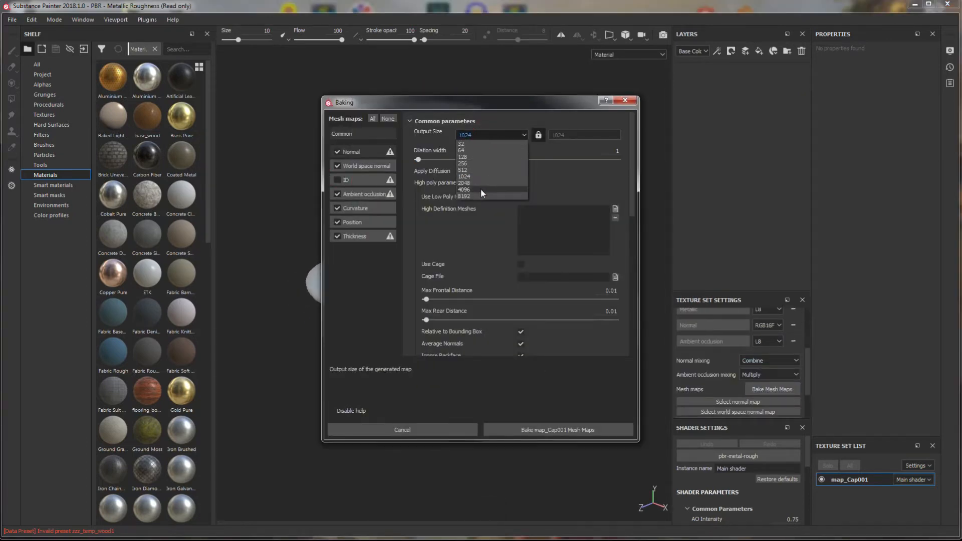
click(480, 188)
drag(417, 160, 447, 160)
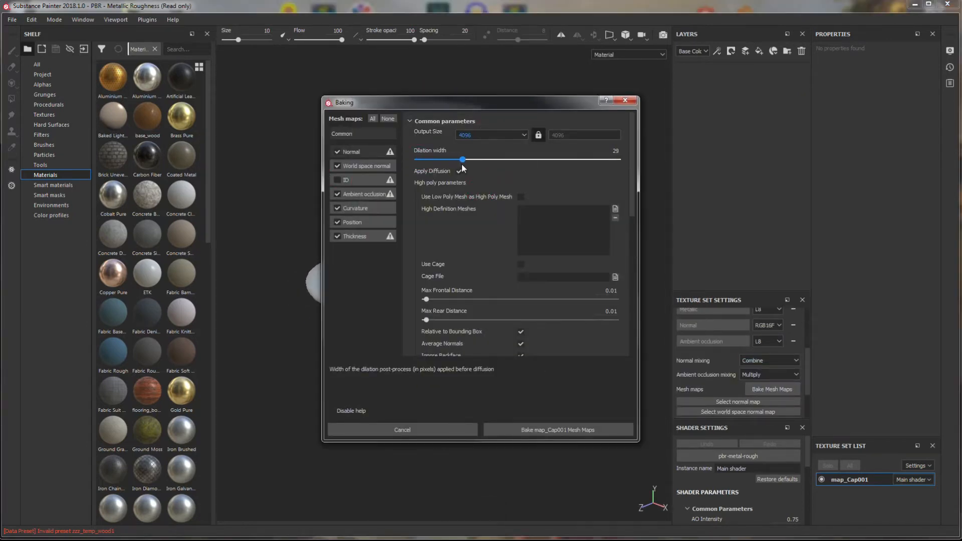
- Load Cap_HI.FBX as the high definition mesh, with average normals off and antialiasing at Subsampling 2x2
click(615, 208)
double_click(442, 216)
scroll(596, 231, down, 5)
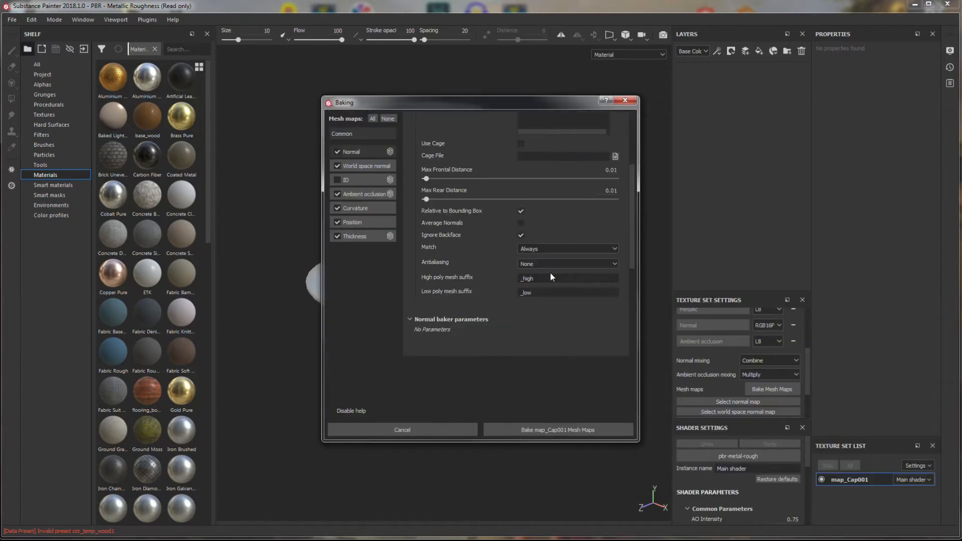
click(551, 265)
click(552, 277)
- Bake the mesh maps for the map_Cap001 texture set
scroll(582, 300, up, 2)
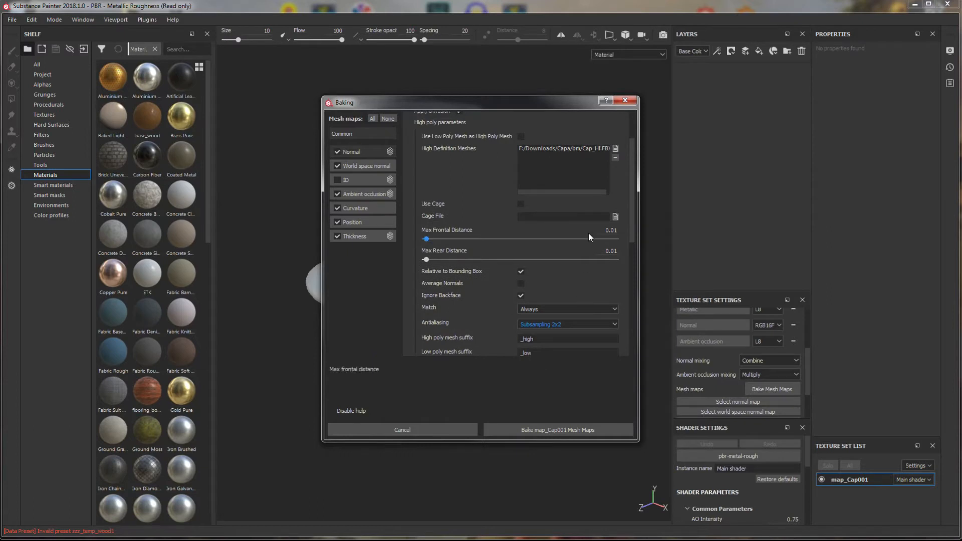
scroll(589, 233, up, 1)
scroll(588, 282, up, 1)
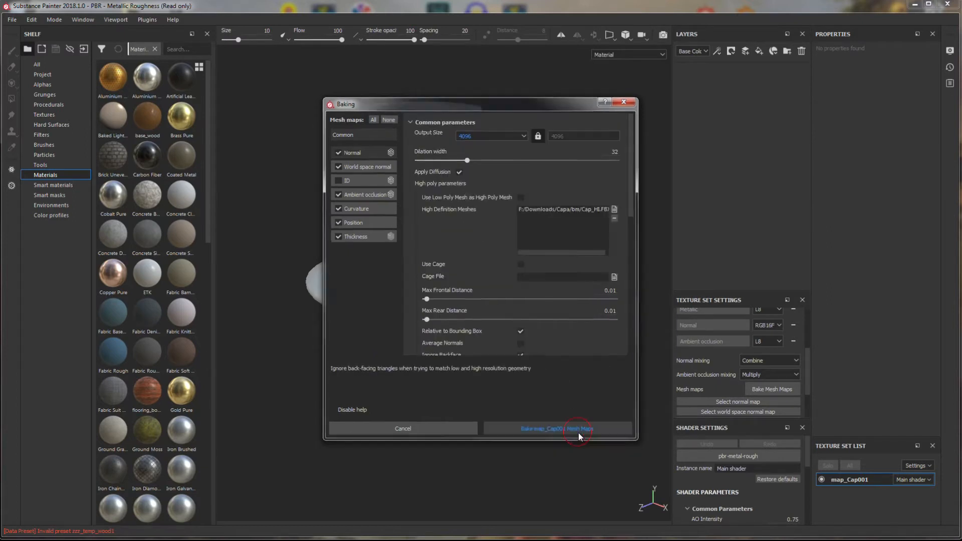
click(578, 431)
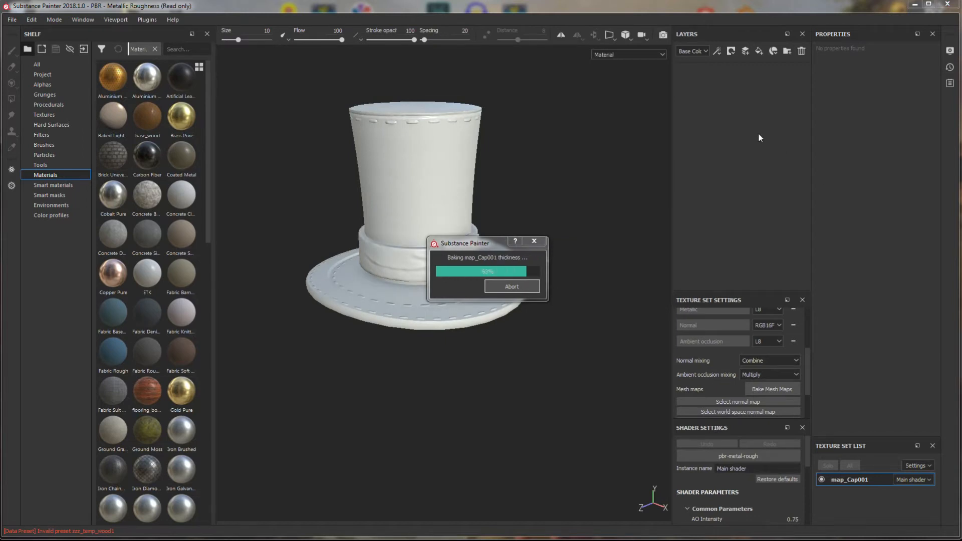
- Create a layer folder named "base" and add a fill layer named "base1" inside it
click(784, 52)
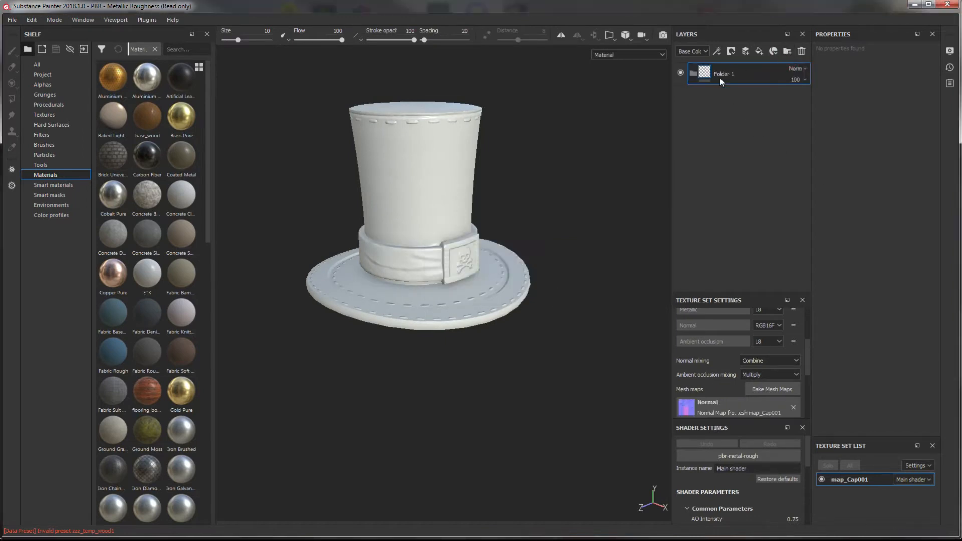
double_click(725, 76)
text(base)
key(Return)
click(758, 51)
drag(740, 71, 748, 98)
text(b)
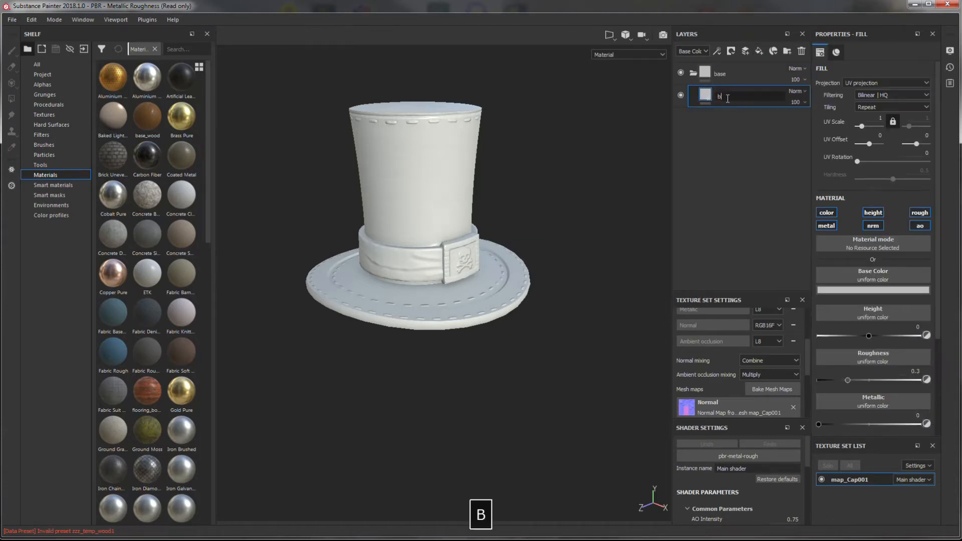
key(Return)
- Give the base1 fill a dark red base color, about R 0.051, G 0.007, B 0.007, and the baked curvature map as roughness
click(847, 291)
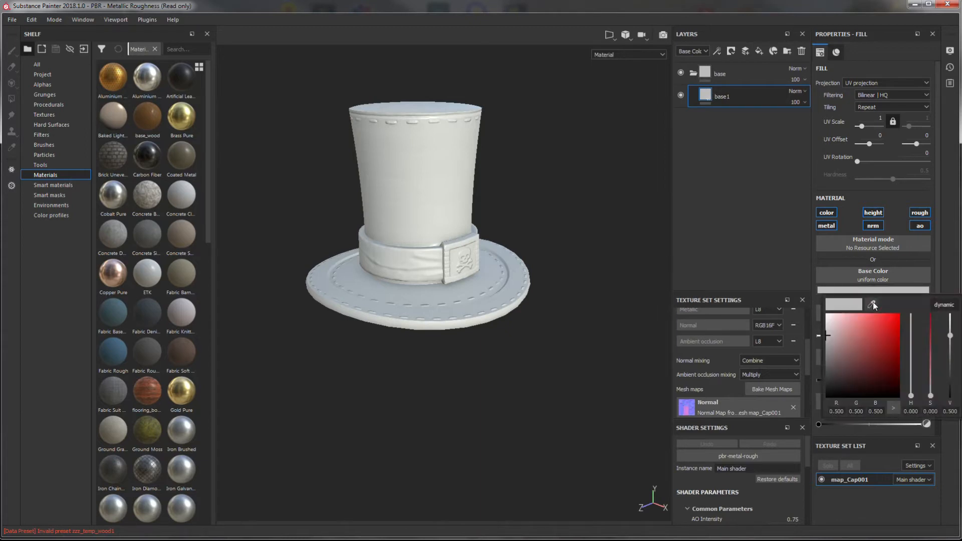
click(874, 380)
drag(875, 379, 867, 374)
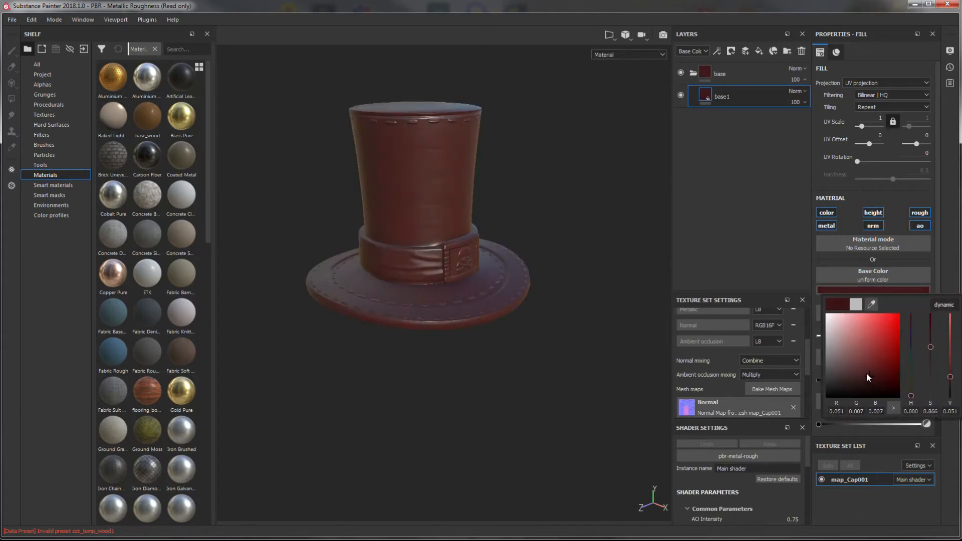
click(42, 74)
drag(147, 77, 857, 358)
- Add a levels adjustment to base1 for the roughness channel and cross its input black and white points near the middle
right_click(723, 98)
click(740, 403)
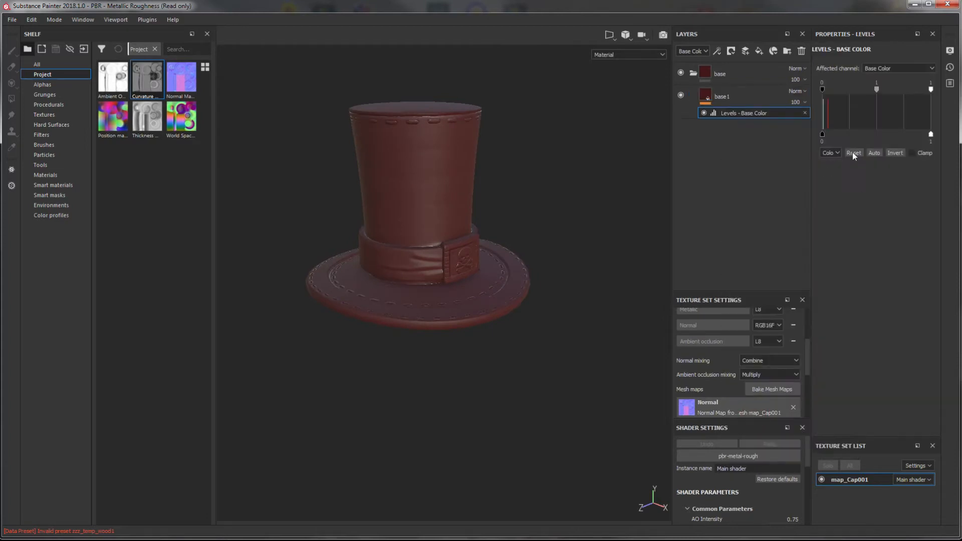
click(899, 69)
click(897, 86)
drag(822, 134, 872, 134)
drag(930, 134, 882, 134)
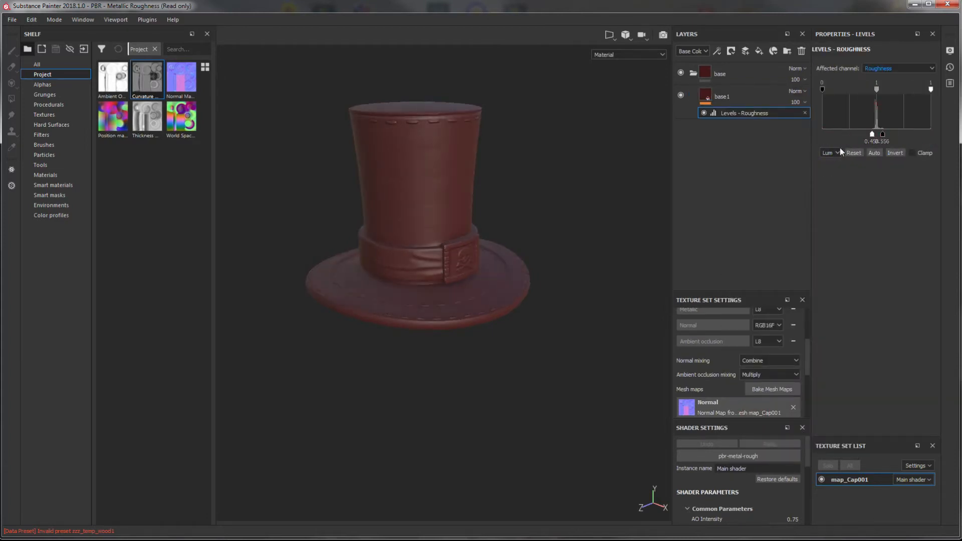
- Create a layer folder named "metall" above the base folder
click(695, 75)
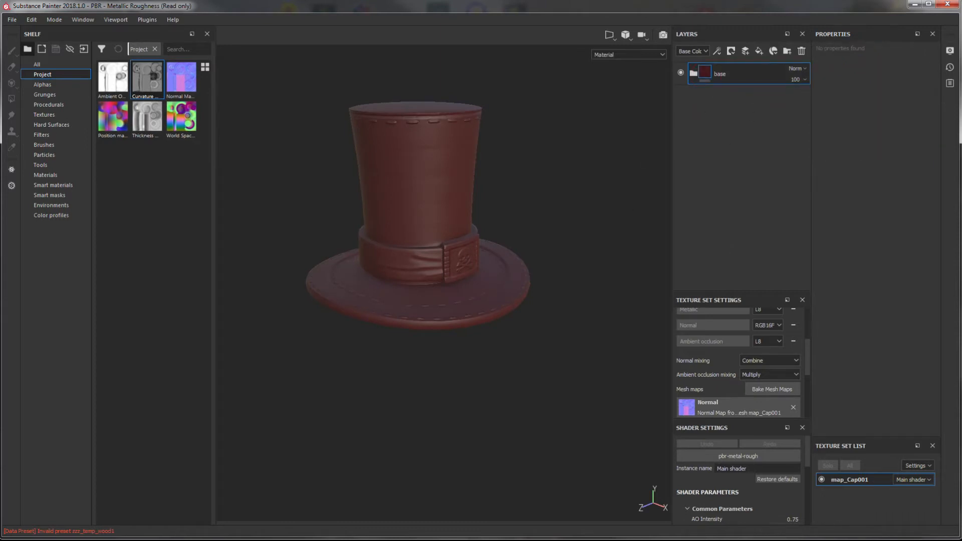
click(787, 51)
text(metall)
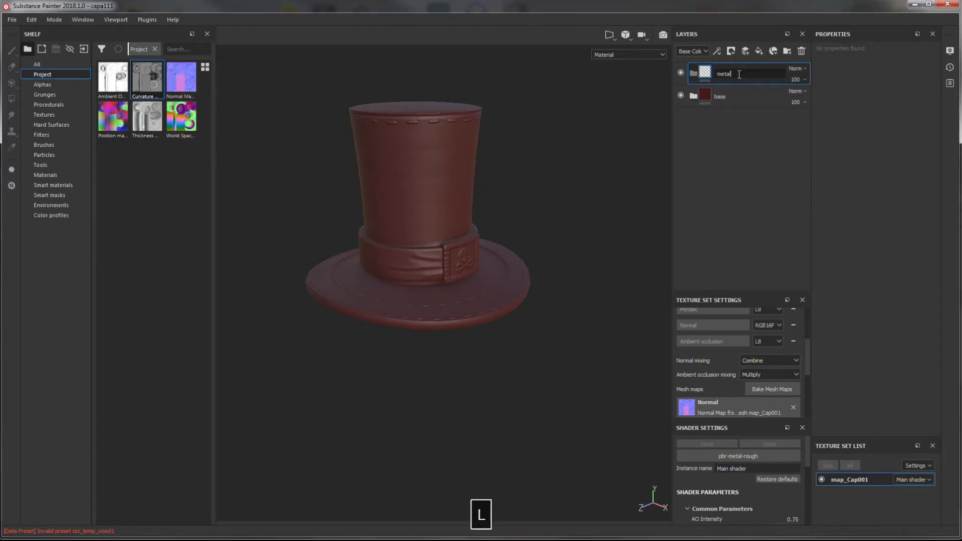
key(Return)
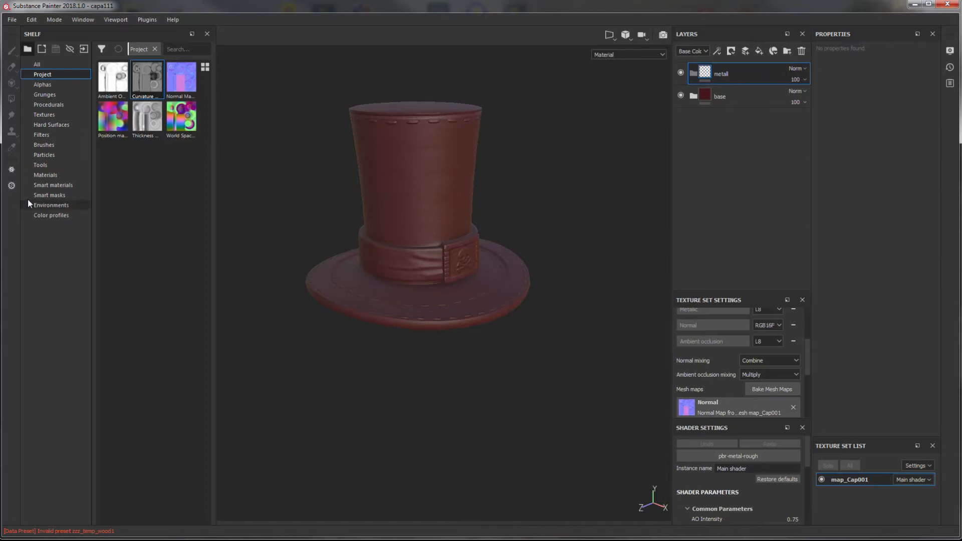
- Add the Steel Rust and Wear material inside the metall folder and set its metal roughness to about 0.37
click(30, 175)
scroll(164, 342, down, 10)
drag(161, 402, 748, 70)
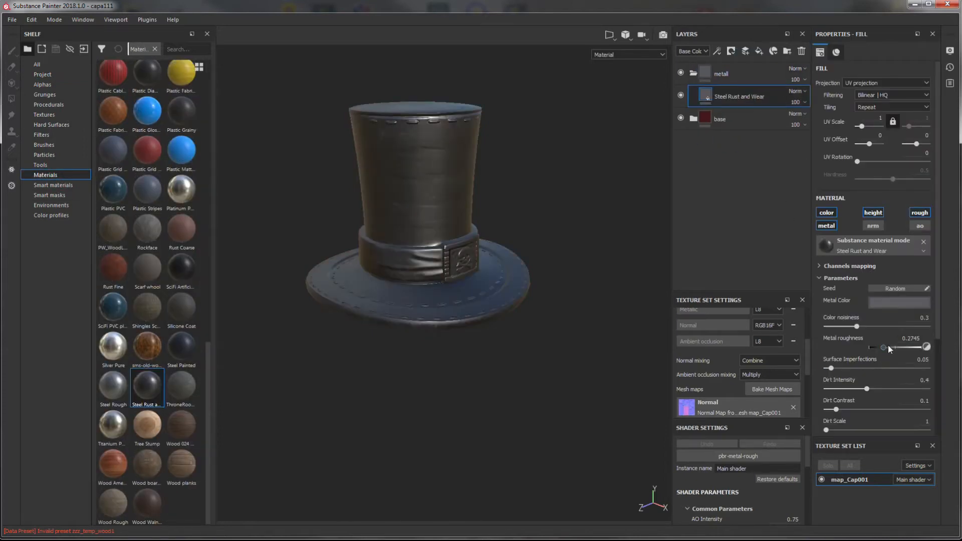
drag(888, 346, 889, 349)
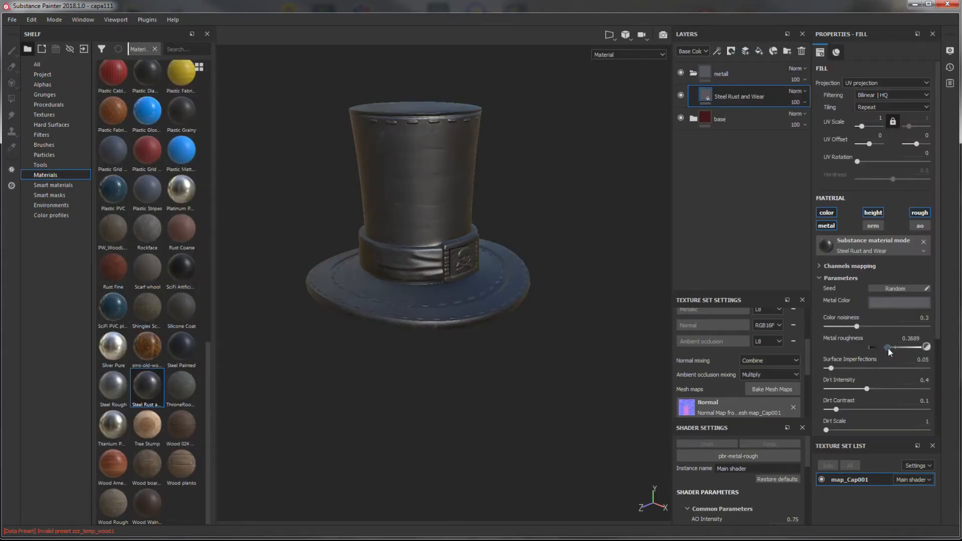
- Give Steel Rust and Wear a dark blue-grey metal color and raise its color noisiness to 0.9
click(908, 304)
drag(913, 379, 913, 357)
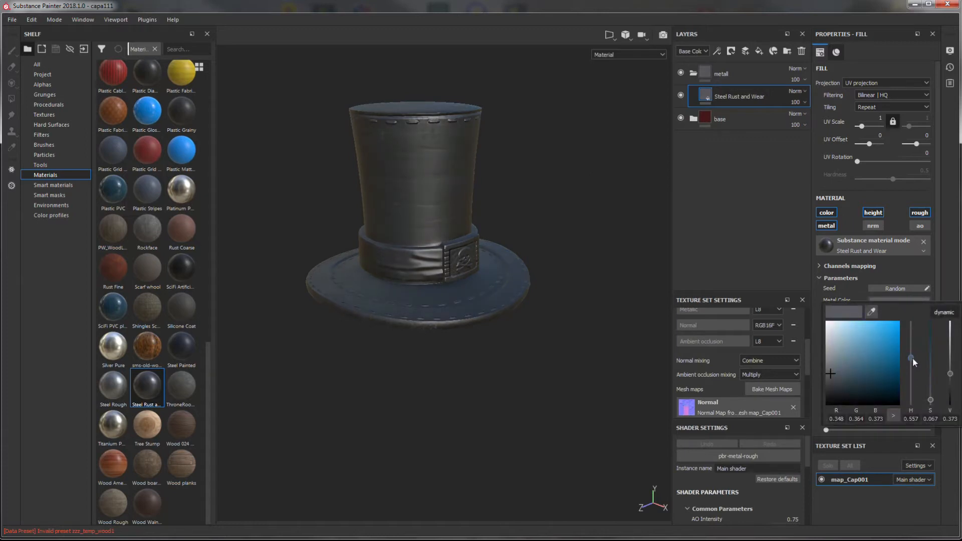
click(833, 374)
scroll(891, 313, down, 2)
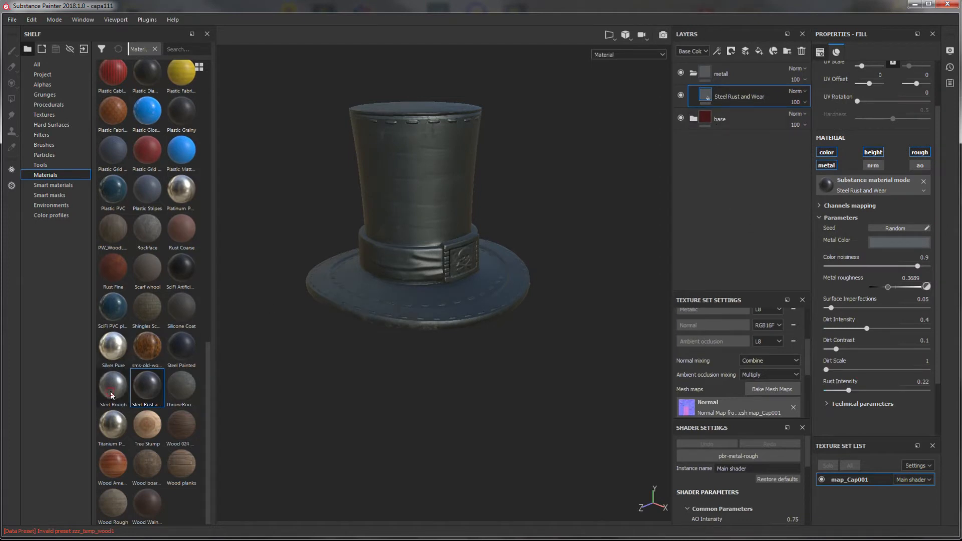
- Add the Steel Rough material above Steel Rust and Wear with a darker bluish-grey steel color and a steel roughness of 0.45
drag(111, 394, 718, 92)
click(892, 295)
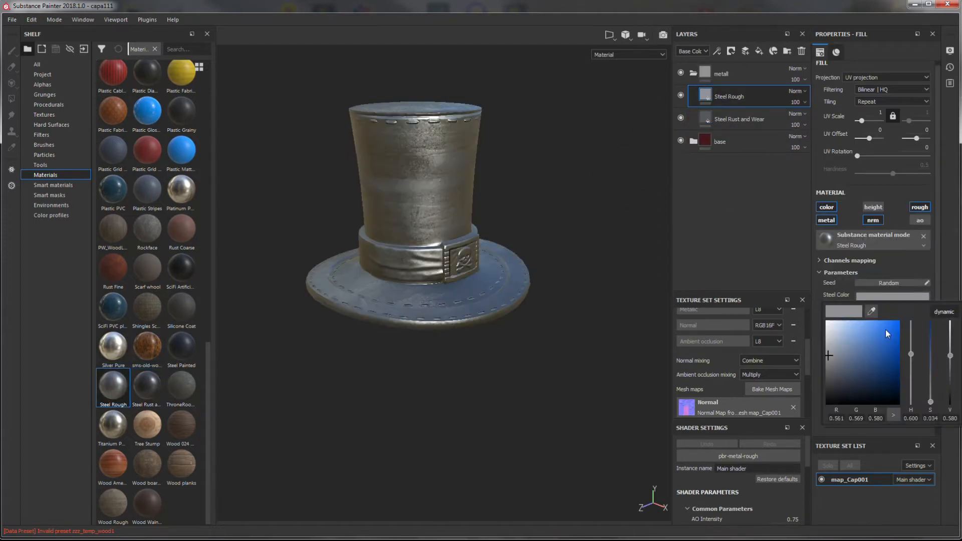
drag(911, 358, 911, 361)
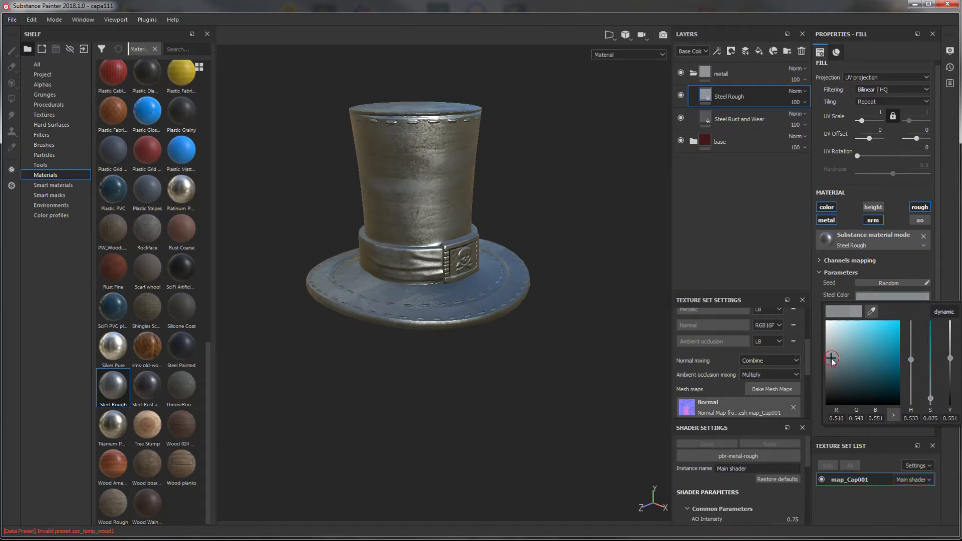
click(949, 366)
click(950, 283)
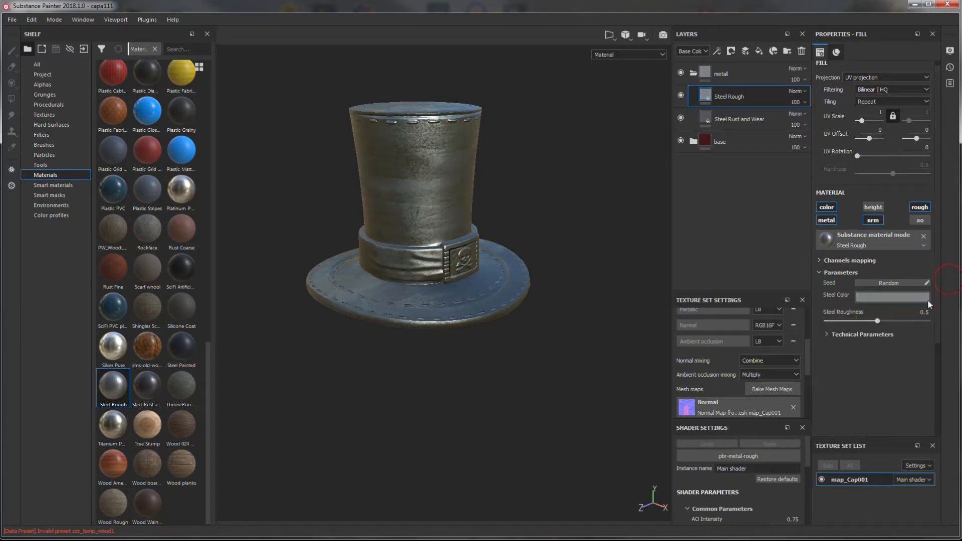
drag(877, 321, 870, 321)
- Mask Steel Rough in black with a Metal Edge Wear generator, enabling triplanar projection and lowering the generator's opacity to 67
right_click(710, 92)
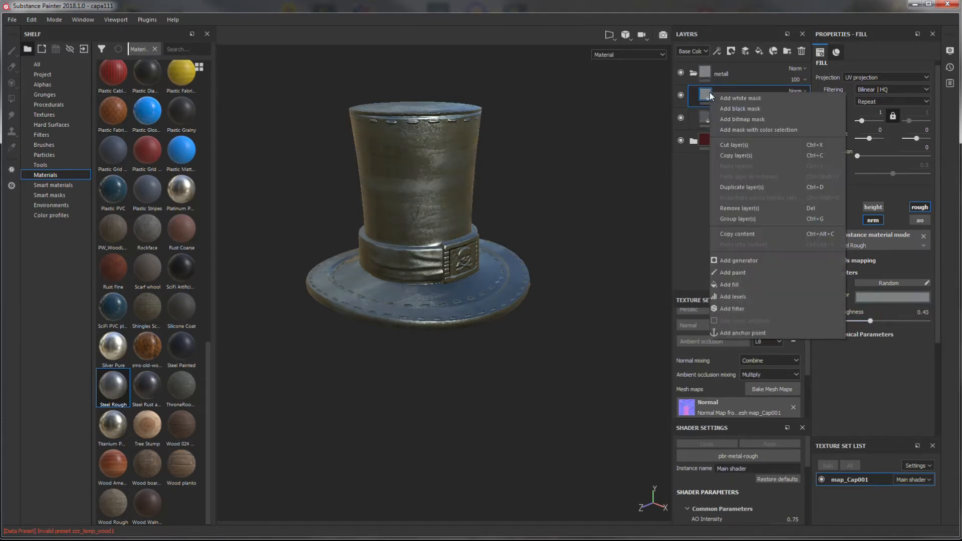
click(724, 108)
right_click(722, 97)
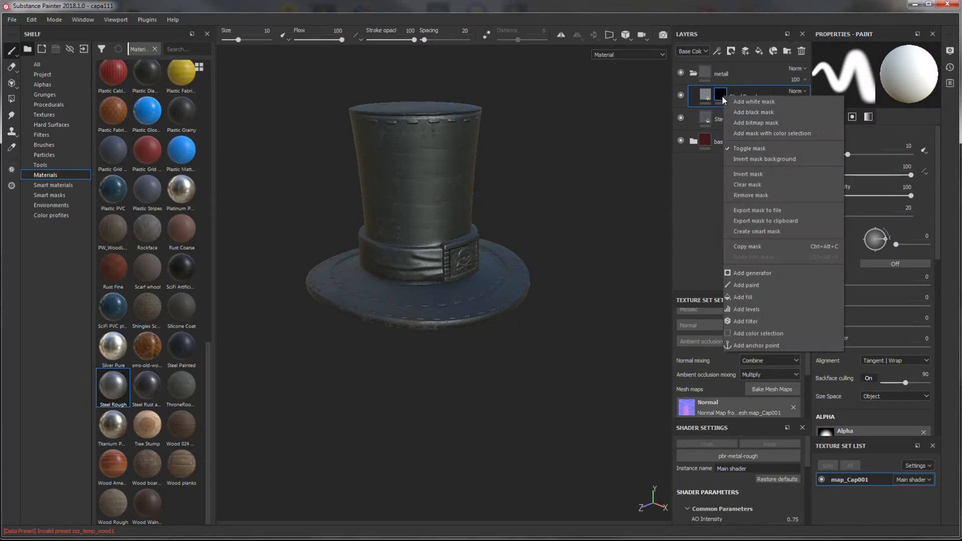
click(752, 273)
click(880, 76)
click(910, 161)
alt+right_drag(584, 286, 443, 288)
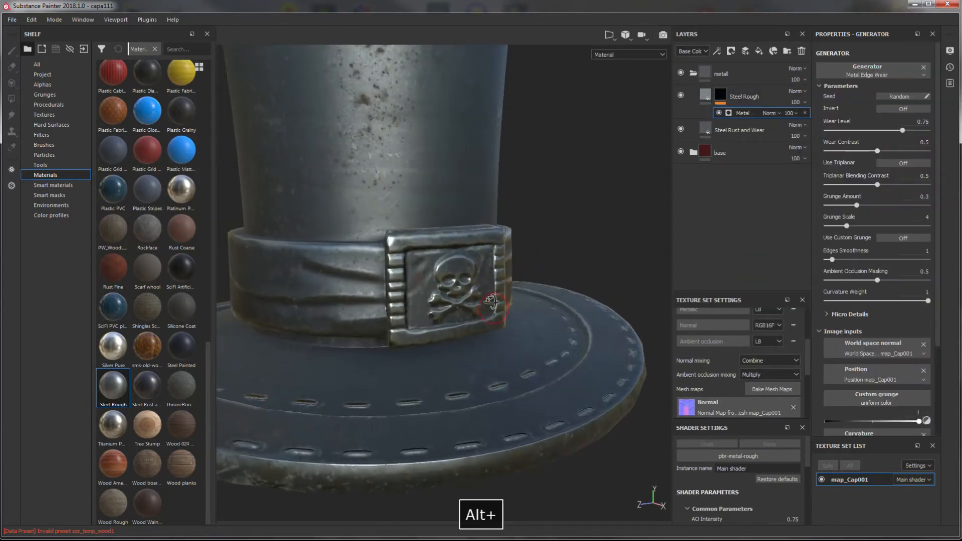
click(905, 163)
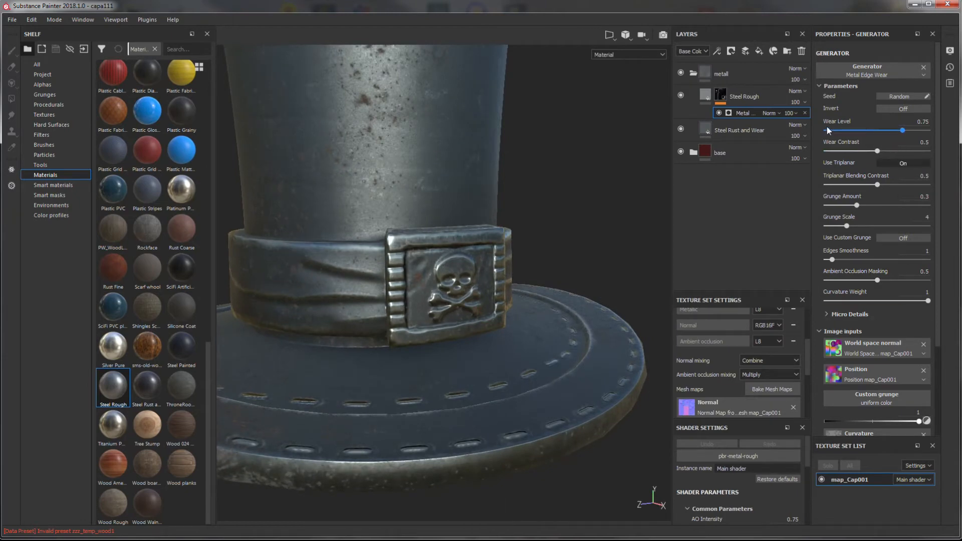
drag(814, 135, 815, 131)
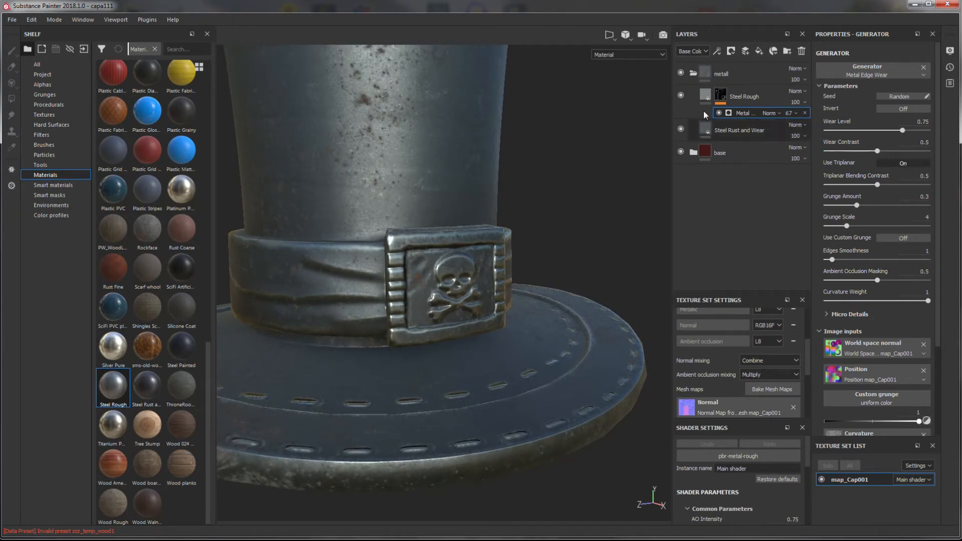
- Add a fill layer above Steel Rough with only the color channel enabled and a dark red base color, about R 0.038, G 0.001, B 0.001
click(760, 52)
click(827, 221)
click(873, 220)
click(874, 207)
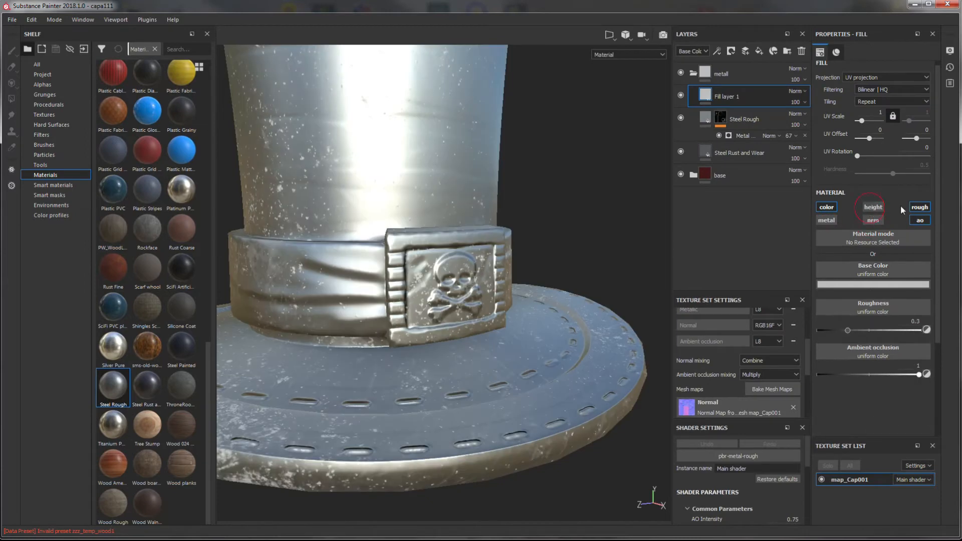
click(918, 208)
click(919, 221)
click(891, 284)
click(886, 367)
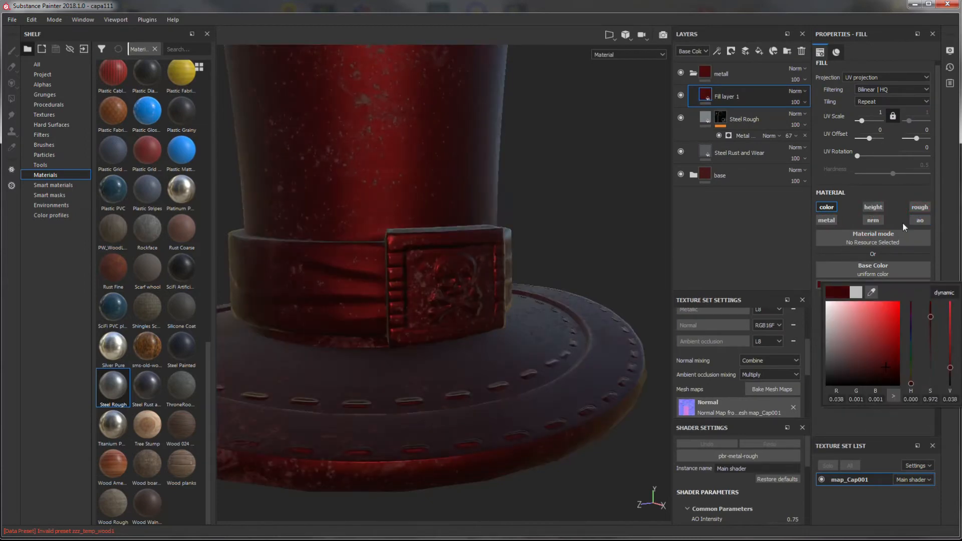
- Add a black mask to Fill layer 1 with a fill that uses the baked ambient occlusion map
right_click(706, 92)
click(723, 107)
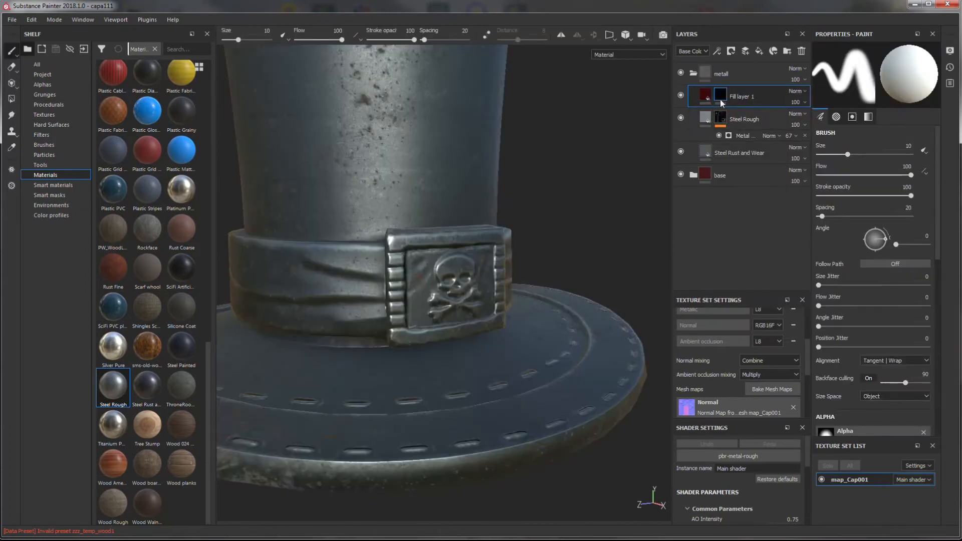
right_click(727, 97)
click(802, 298)
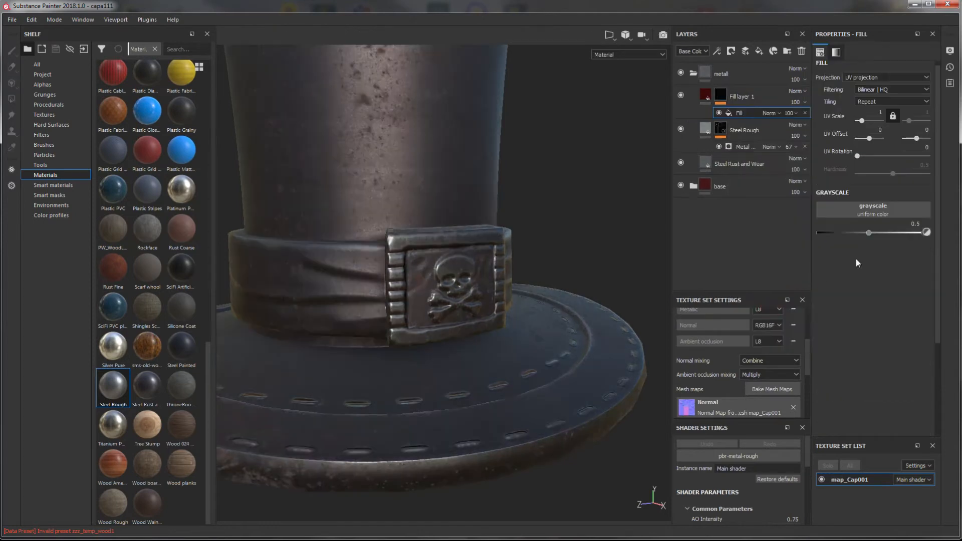
click(43, 75)
drag(112, 78, 851, 209)
- Add an inverted levels adjustment to the mask with input black at 0.569 and midpoint at 9.298, and set Fill layer 1's opacity to 80
right_click(719, 94)
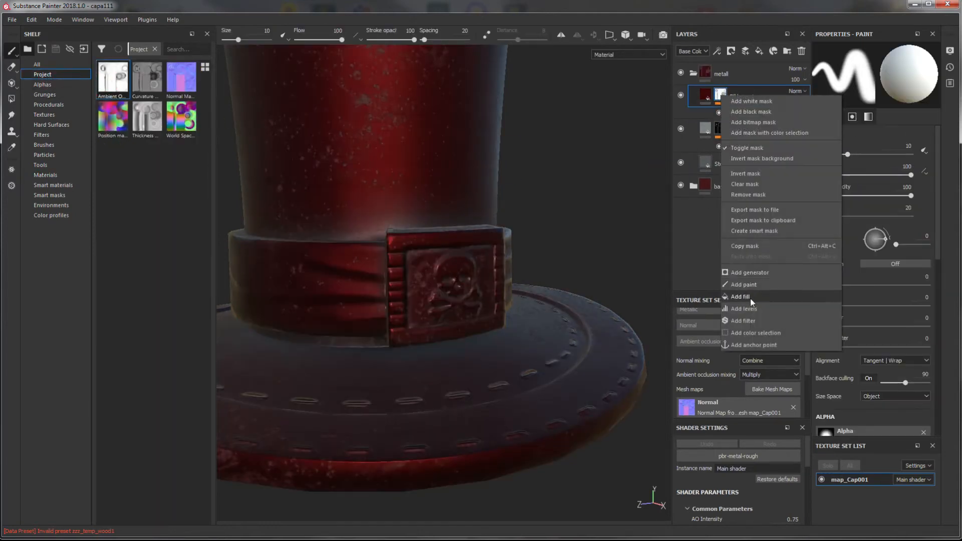
click(744, 309)
click(897, 141)
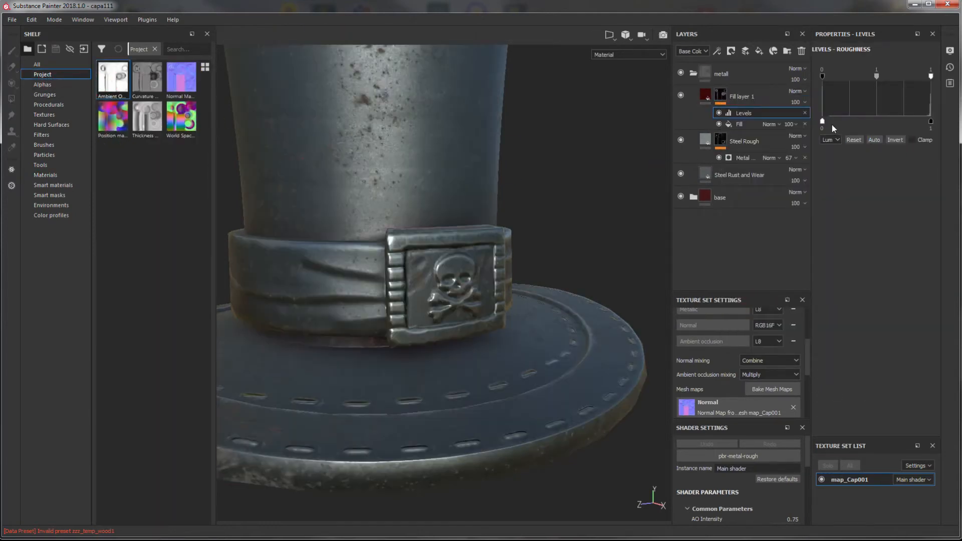
drag(825, 79, 920, 79)
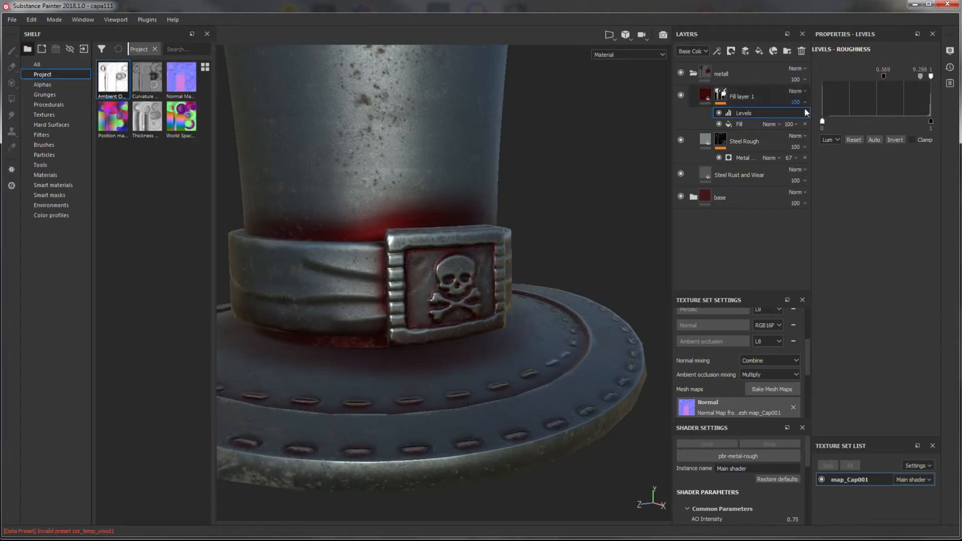
click(804, 102)
drag(833, 121, 825, 120)
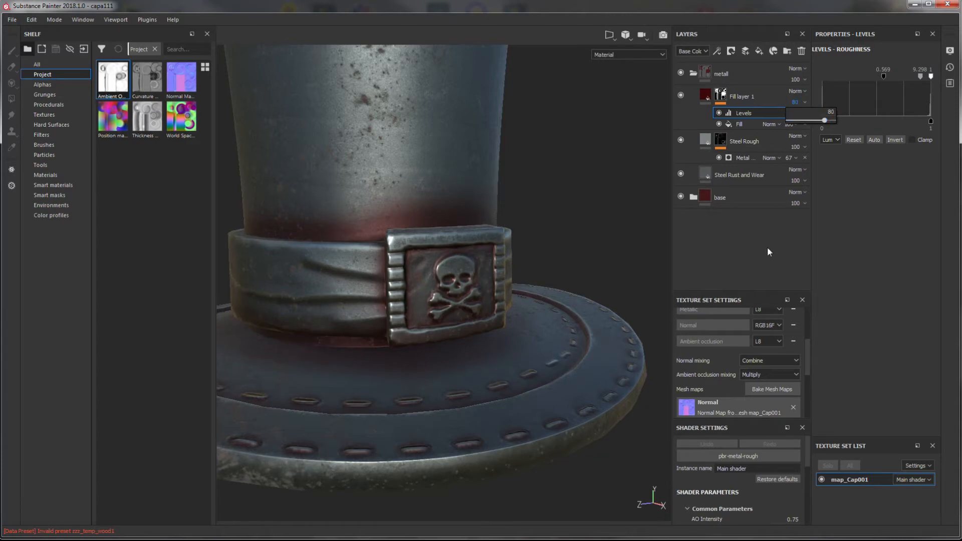
- Add a black mask to the metall folder and reveal the skull buckle using Polygon Fill in UV island mode
click(722, 74)
right_click(709, 70)
click(722, 79)
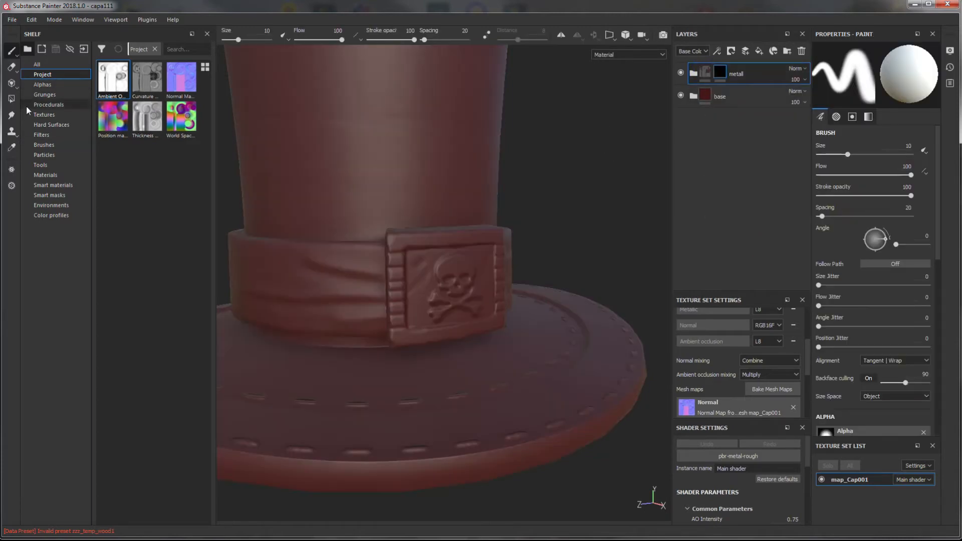
click(12, 99)
click(899, 53)
click(481, 267)
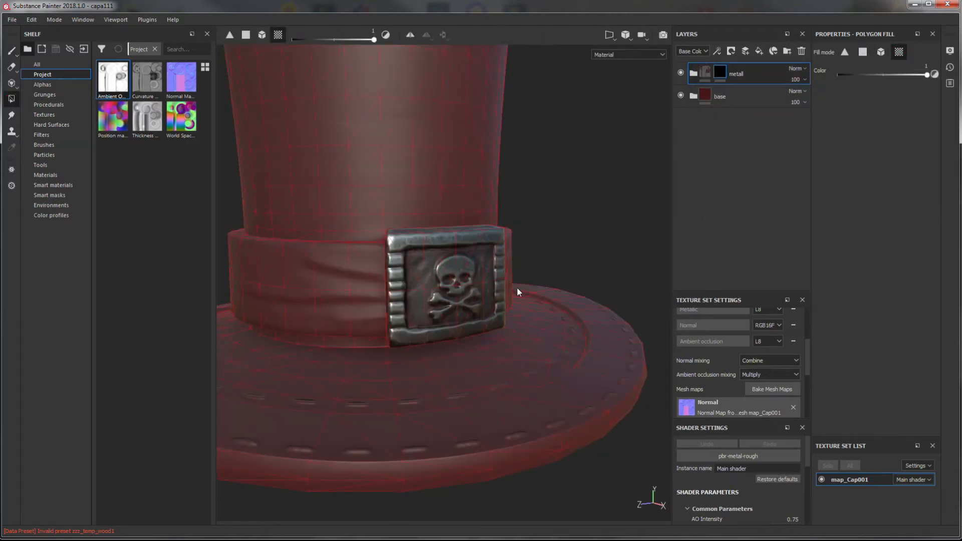
- Examine the metal buckle against the rest of the hat from several angles
mouse_move(516, 290)
alt+mouse_down()
mouse_move(500, 316)
mouse_move(506, 288)
alt+mouse_up()
alt+right_drag(506, 288, 453, 229)
alt+middle_drag(453, 230, 477, 257)
click(704, 72)
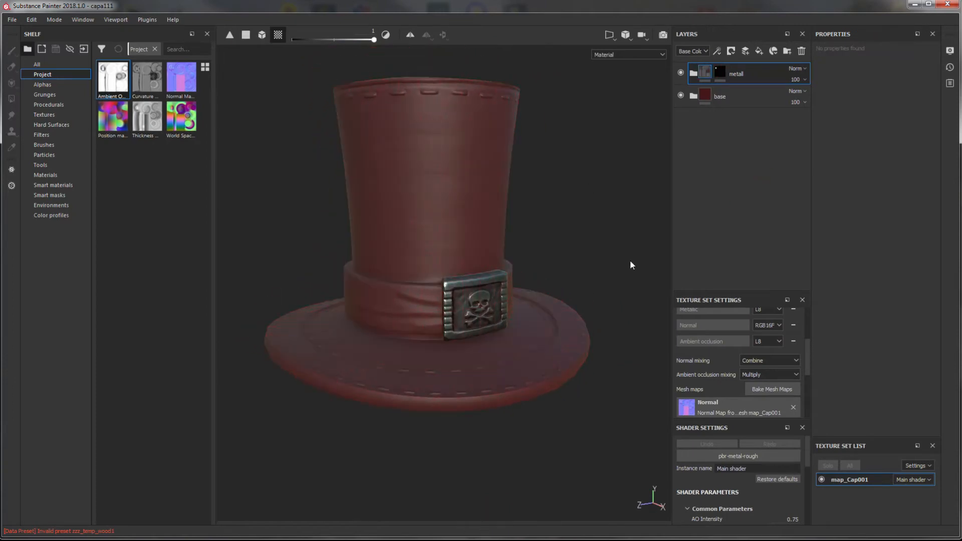
alt+drag(630, 259, 582, 273)
alt+right_drag(582, 273, 558, 377)
alt+drag(558, 378, 544, 371)
alt+right_drag(544, 370, 510, 284)
alt+drag(510, 284, 503, 248)
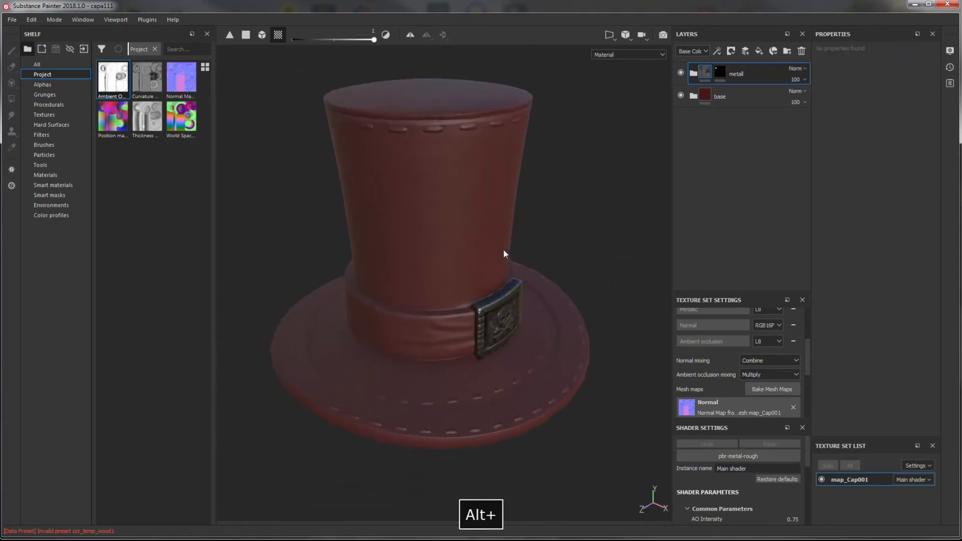
alt+right_drag(503, 249, 501, 255)
alt+middle_drag(501, 255, 507, 270)
- Create a layer folder named "clothe1" above metall and add the Fabric Rough Aligned material inside it
click(787, 50)
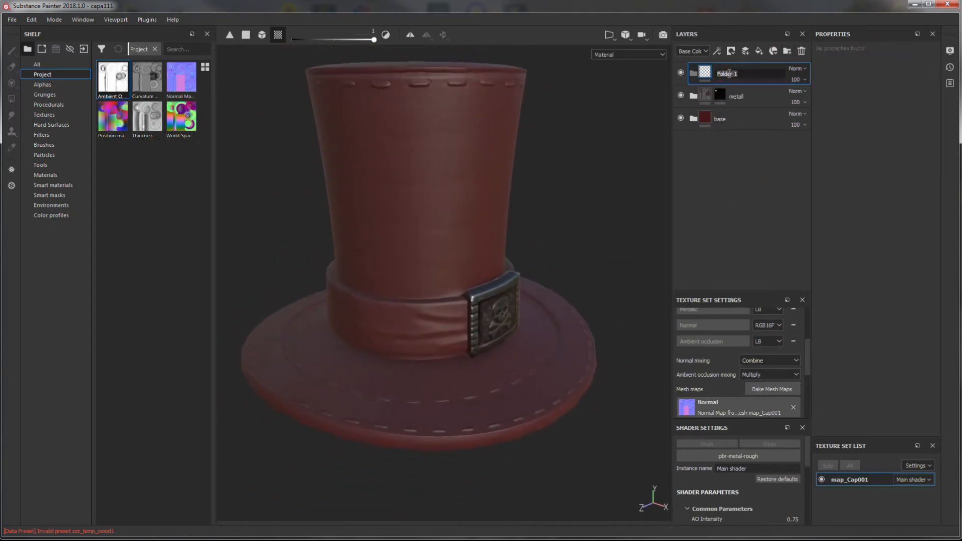
text(dothe1)
key(Return)
click(46, 175)
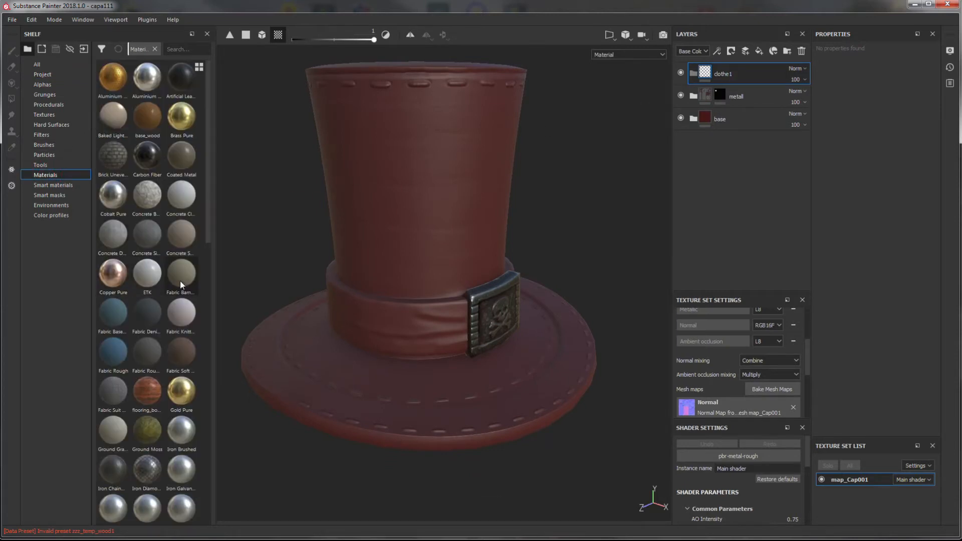
drag(146, 352, 738, 84)
- Give the Fabric Rough Aligned layer a dark blue-grey color, about R 0.101, G 0.116, B 0.132, and expand its technical parameters
click(876, 297)
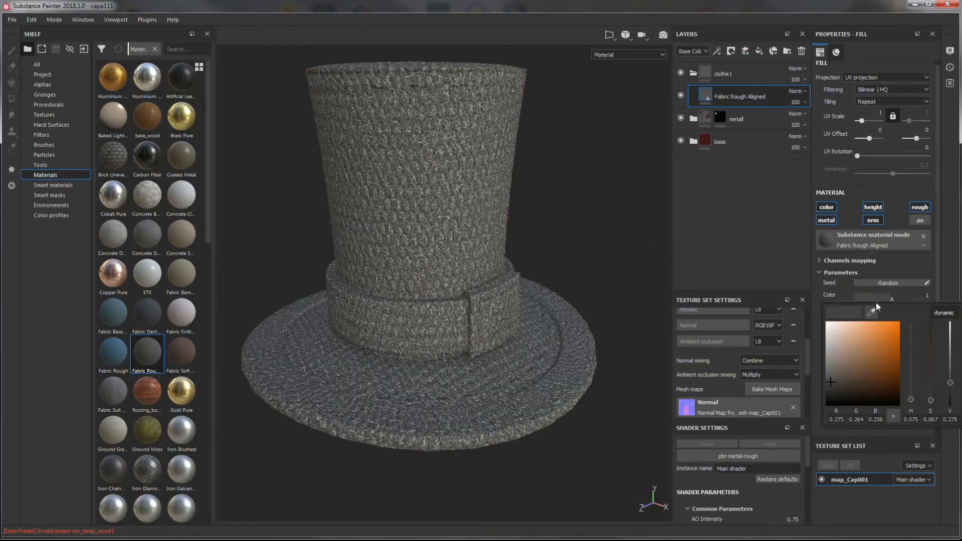
click(843, 388)
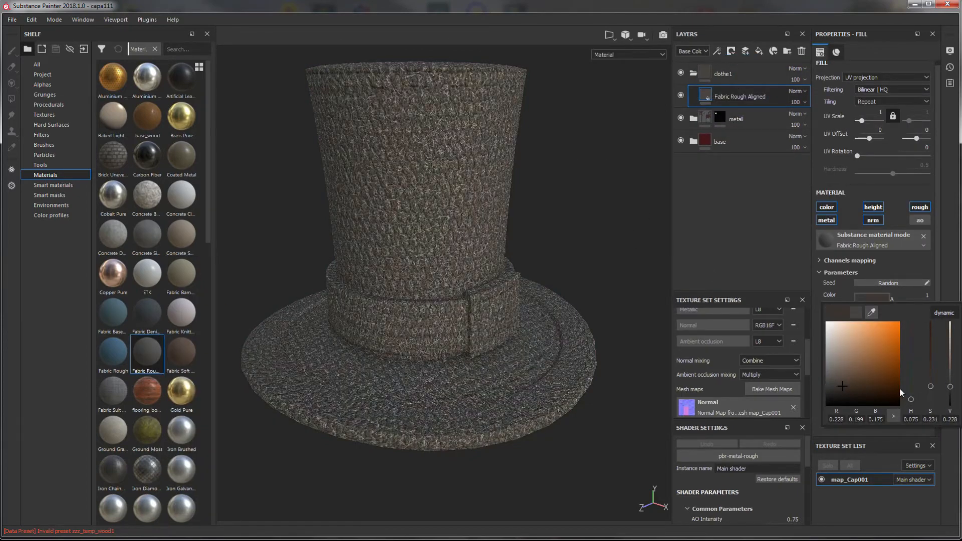
drag(951, 396, 913, 356)
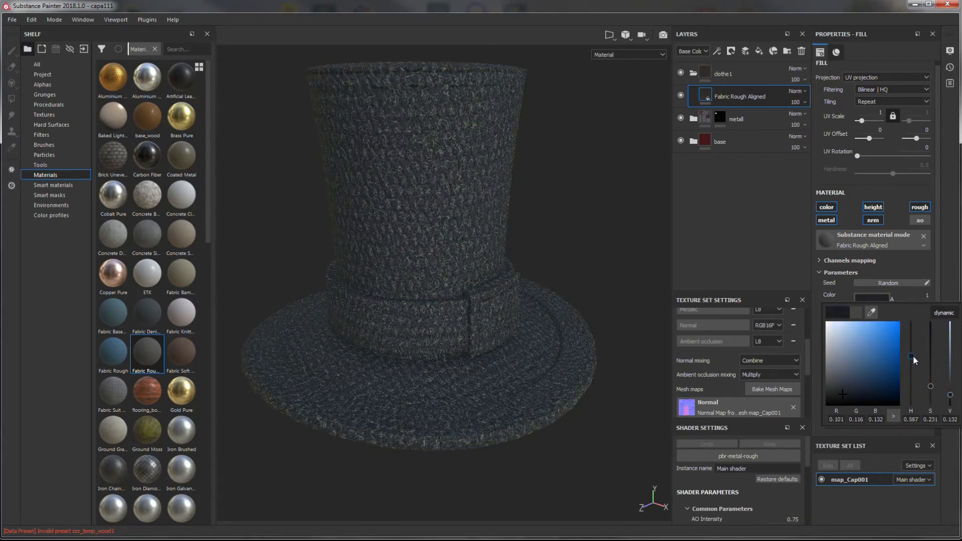
click(826, 318)
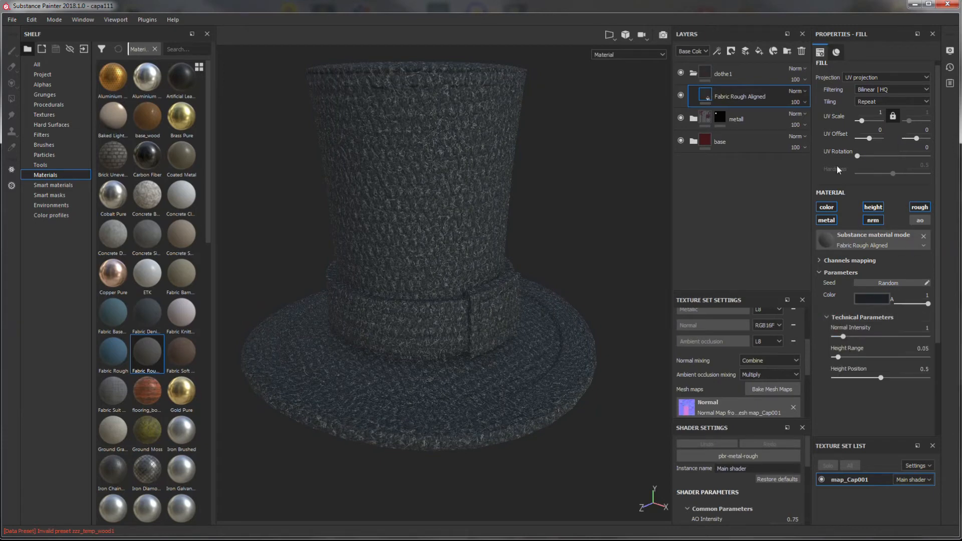
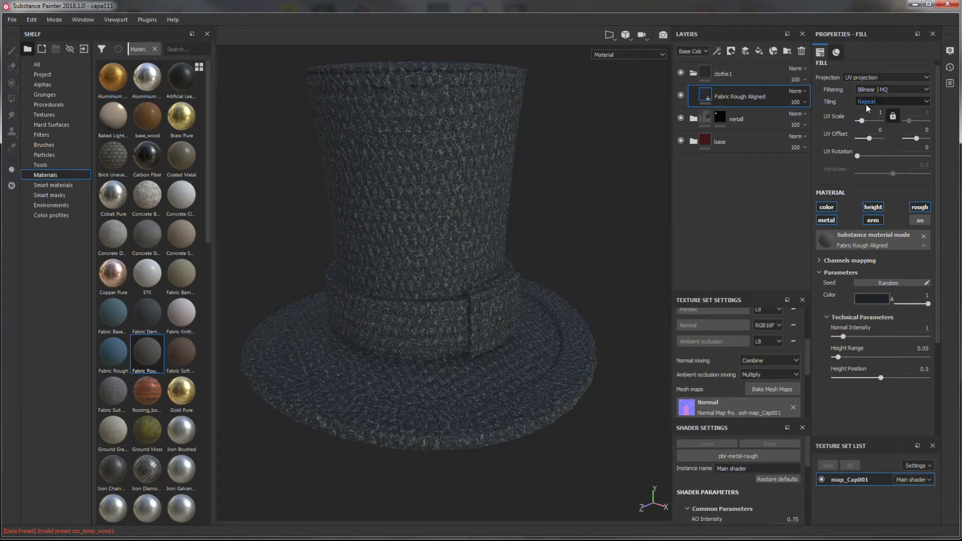
- Set the Fabric Rough Aligned layer's UV scale to 8 and check the weave on the hat up close
click(867, 78)
click(866, 81)
text(8)
key(Return)
alt+drag(603, 284, 505, 305)
alt+right_drag(504, 306, 526, 351)
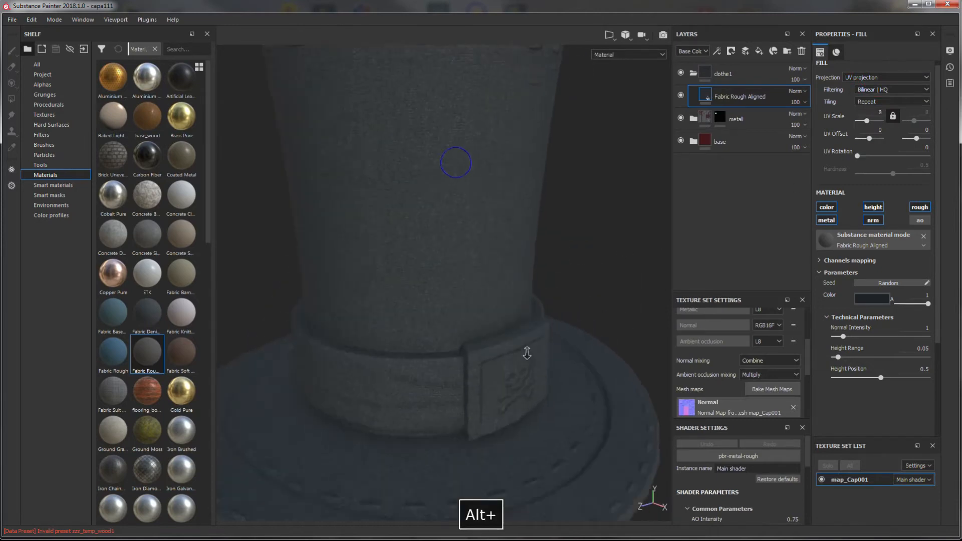
- Set the Fabric Rough Aligned layer's UV scale to 6 and view the whole hat
alt+drag(527, 350, 464, 300)
key(Return)
alt+right_drag(463, 301, 395, 210)
alt+drag(395, 210, 418, 153)
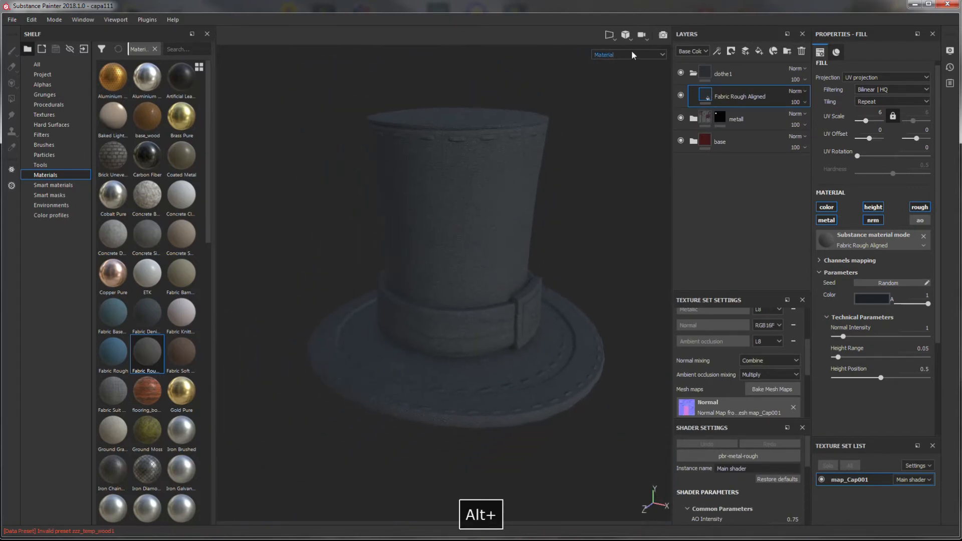
- Display the roughness channel and set the Fabric Rough Aligned layer's roughness blending to Overlay at 55 opacity
click(632, 56)
click(621, 70)
click(693, 51)
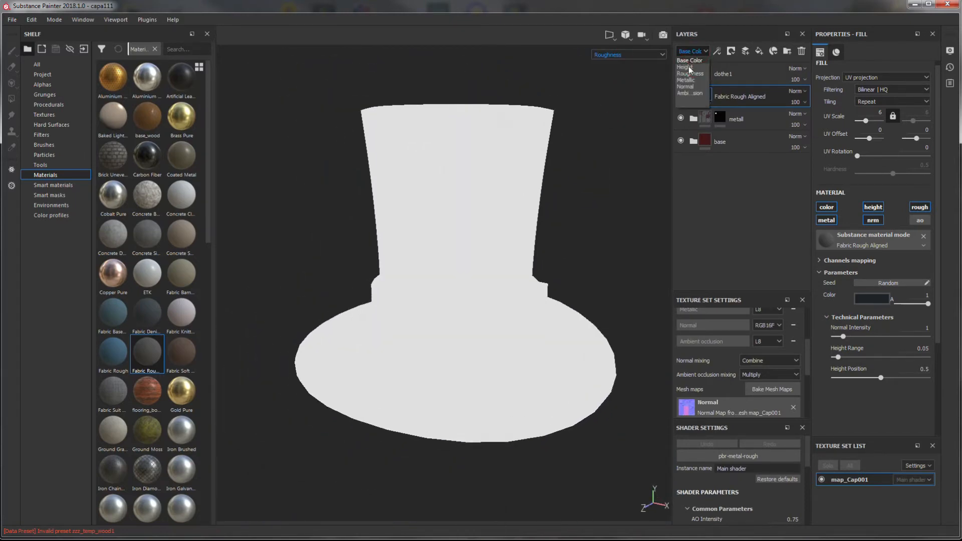
click(689, 73)
click(798, 90)
click(807, 240)
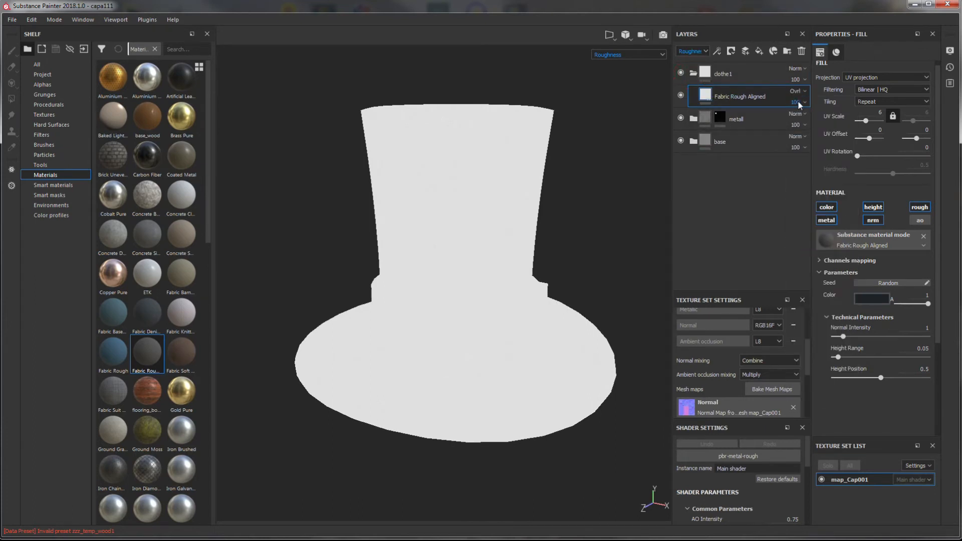
drag(833, 124, 814, 124)
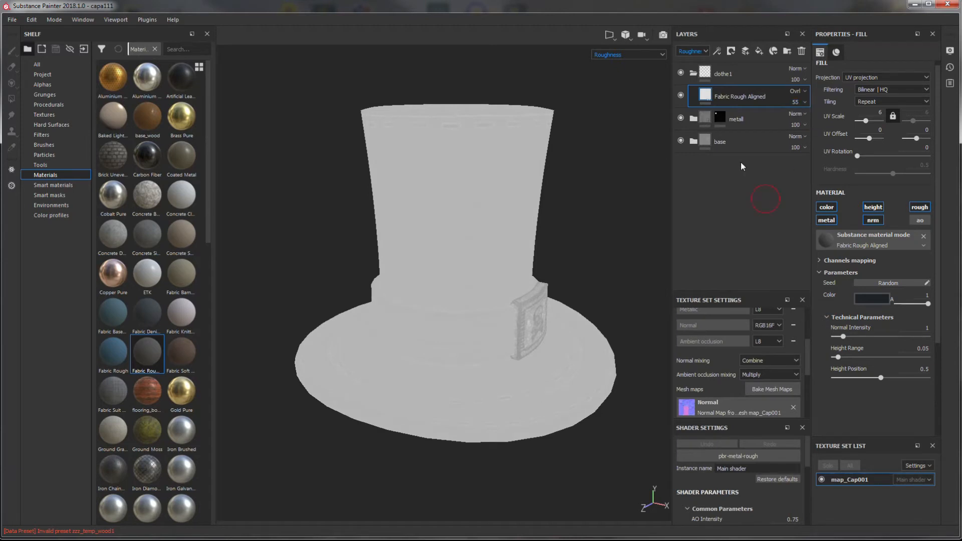
- Return the viewport to the Material display and the layer stack to Base Color, and inspect the fabric on the hat
click(624, 55)
click(620, 71)
click(692, 51)
click(693, 60)
alt+drag(603, 182, 567, 242)
alt+right_drag(566, 243, 544, 350)
alt+middle_drag(544, 351, 468, 346)
alt+right_drag(468, 346, 599, 205)
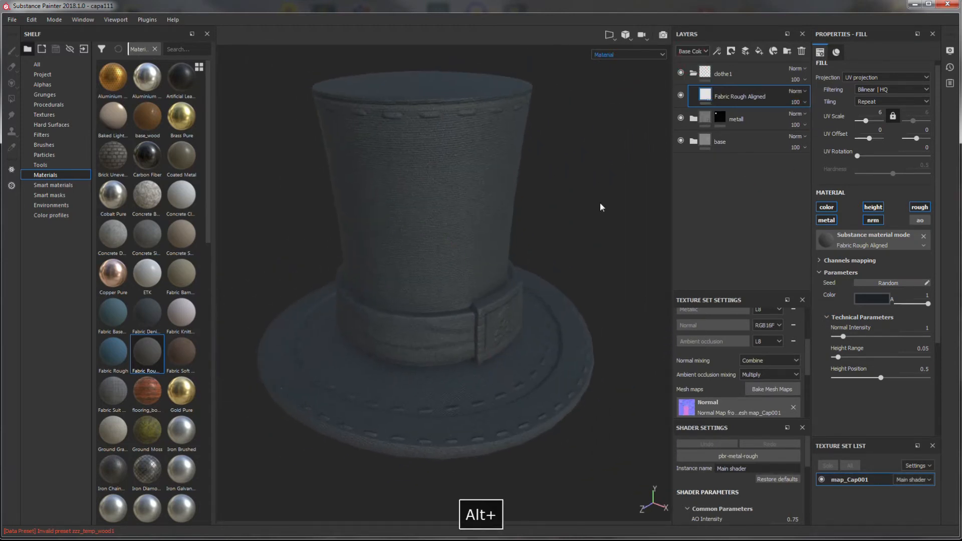
- Add a black mask to the clothe1 folder and reveal the fabric on the hat's crown and inner brim with polygon fill
click(693, 74)
right_click(708, 70)
click(733, 86)
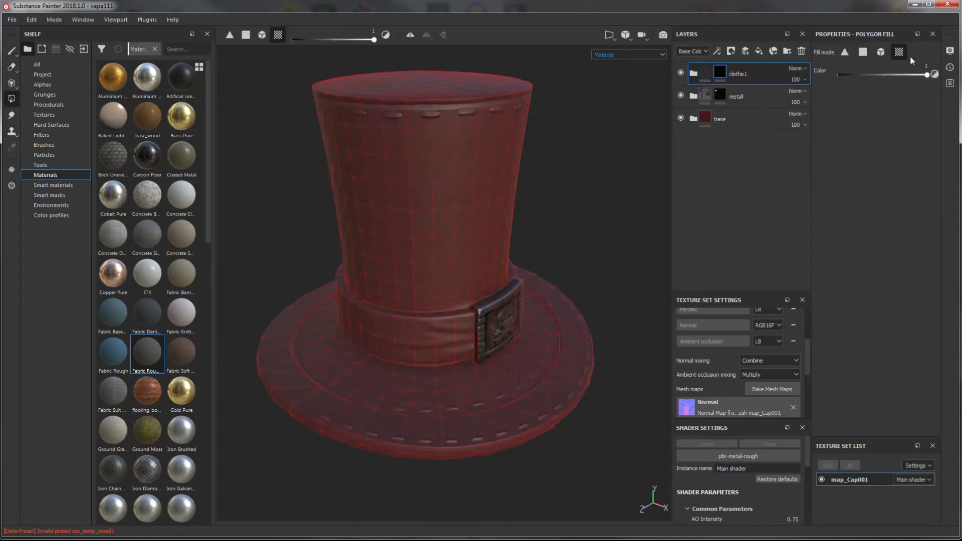
click(478, 151)
click(454, 99)
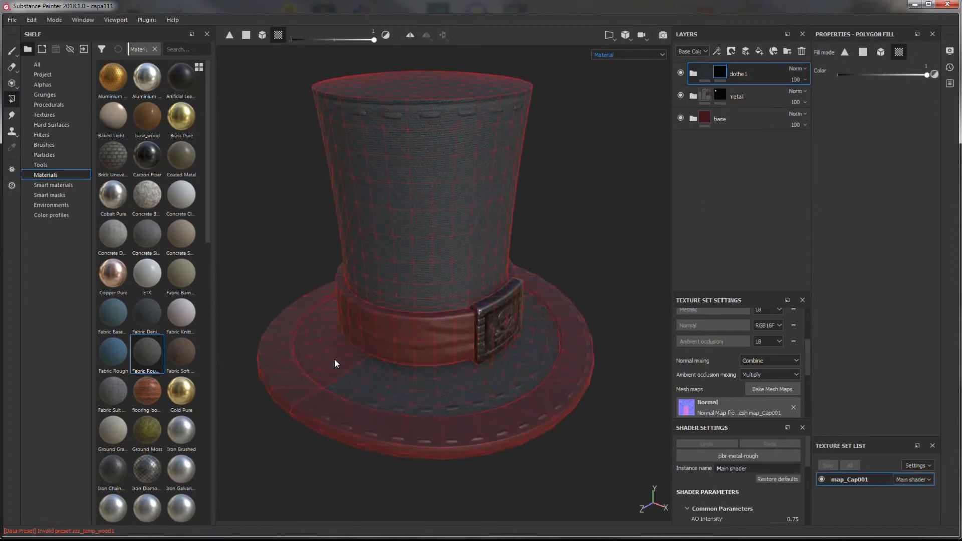
alt+drag(430, 337, 439, 197)
alt+drag(531, 197, 424, 303)
alt+right_drag(426, 310, 446, 300)
click(705, 73)
- Create a layer folder named "clothe2" above clothe1 and add the Fabric Soft Denim material inside it
alt+drag(585, 250, 566, 230)
alt+right_drag(574, 261, 608, 322)
alt+drag(609, 322, 505, 367)
alt+right_drag(505, 367, 473, 295)
alt+drag(473, 296, 482, 293)
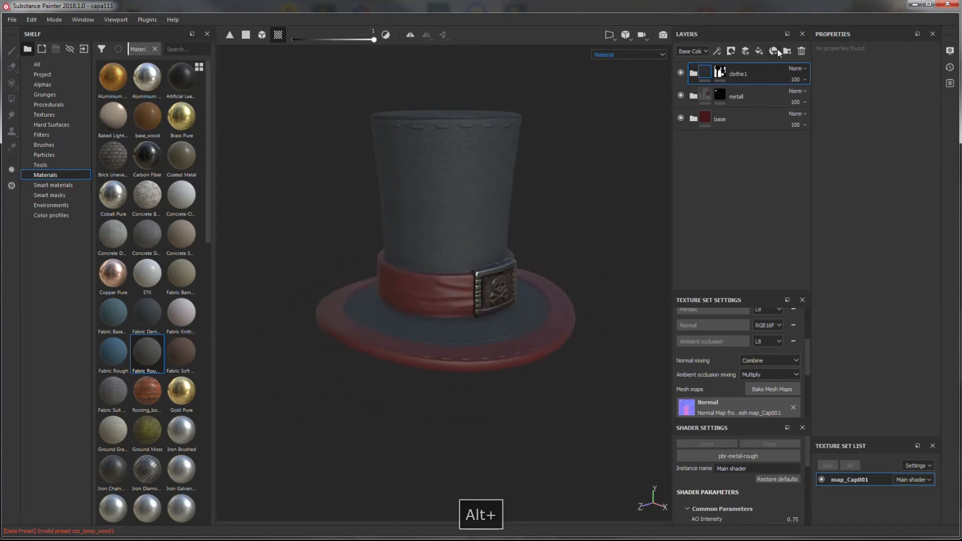
click(786, 52)
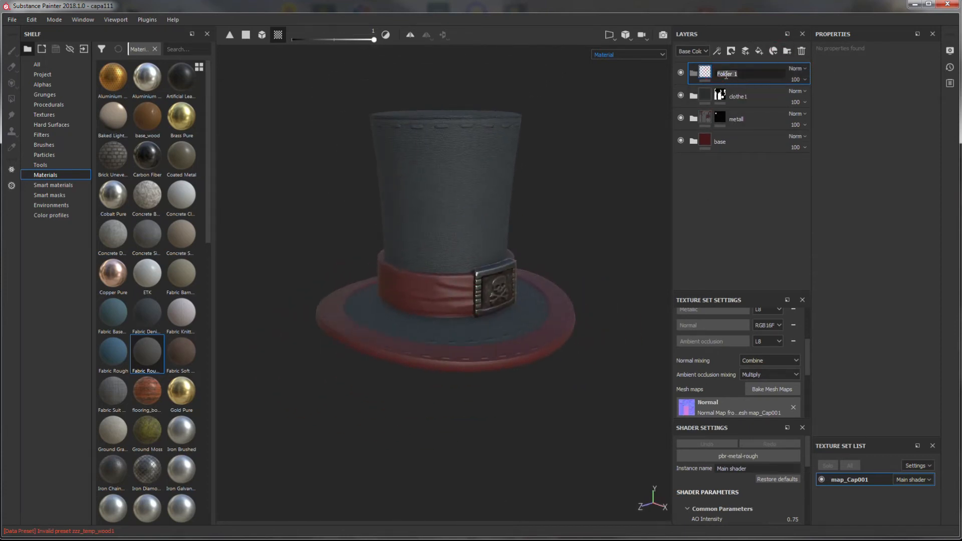
text(clothe2)
key(Return)
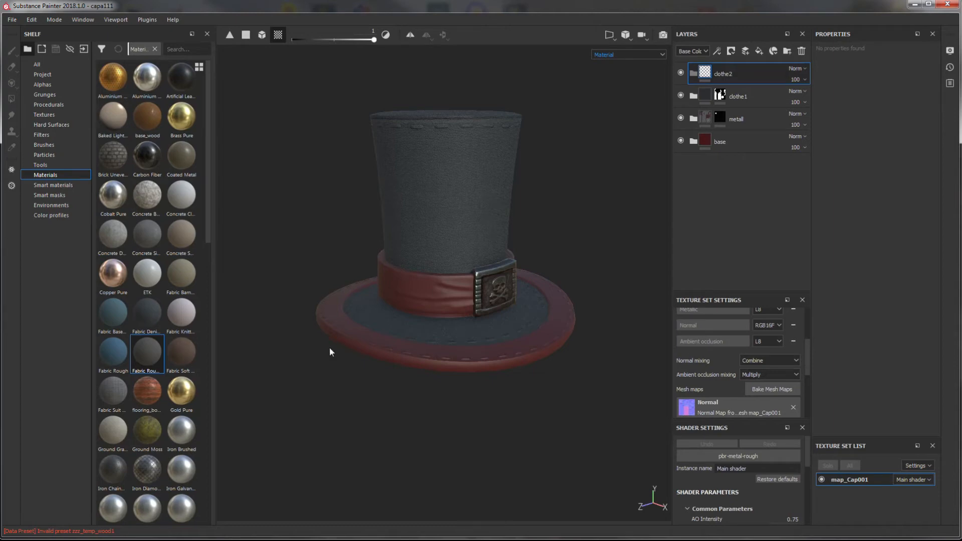
click(182, 355)
drag(759, 73, 759, 74)
- Add a black mask to the clothe2 folder and reveal the denim on the hat band and outer brim with polygon fill
right_click(710, 70)
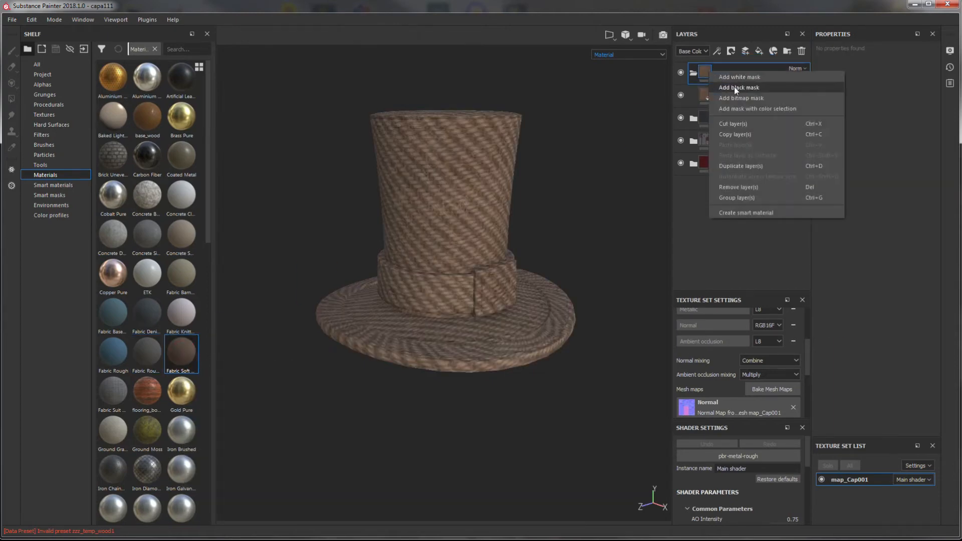
click(735, 89)
alt+drag(567, 269, 570, 289)
alt+right_drag(569, 289, 571, 301)
click(448, 299)
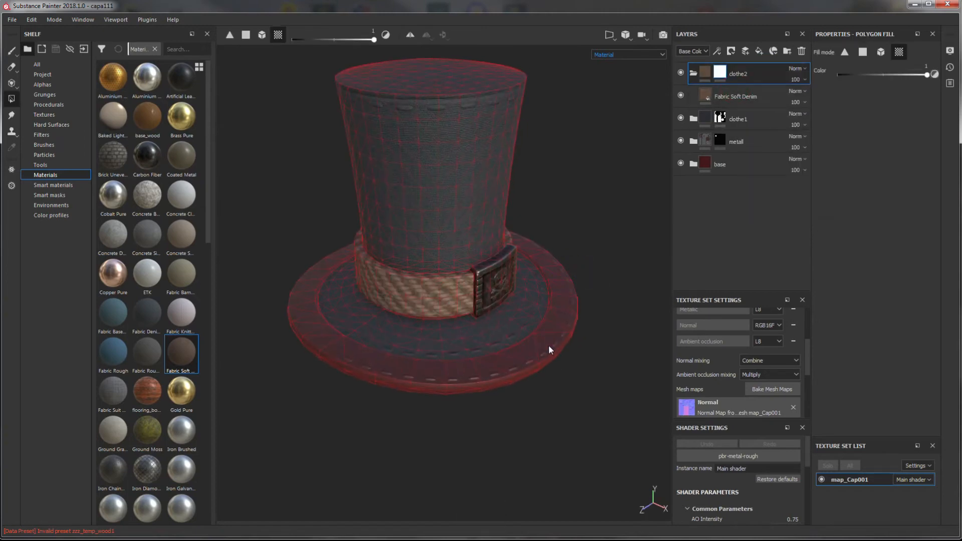
click(548, 346)
click(323, 339)
alt+drag(509, 321, 494, 393)
- Give the Fabric Soft Denim layer a dark red denim color, about R 0.317, G 0.131, B 0.099
click(705, 98)
drag(915, 395, 912, 402)
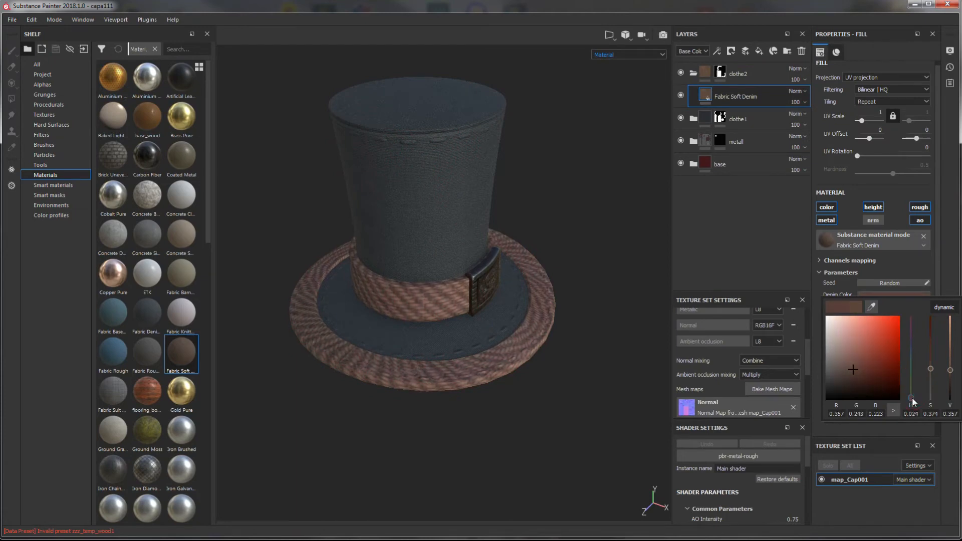
click(870, 373)
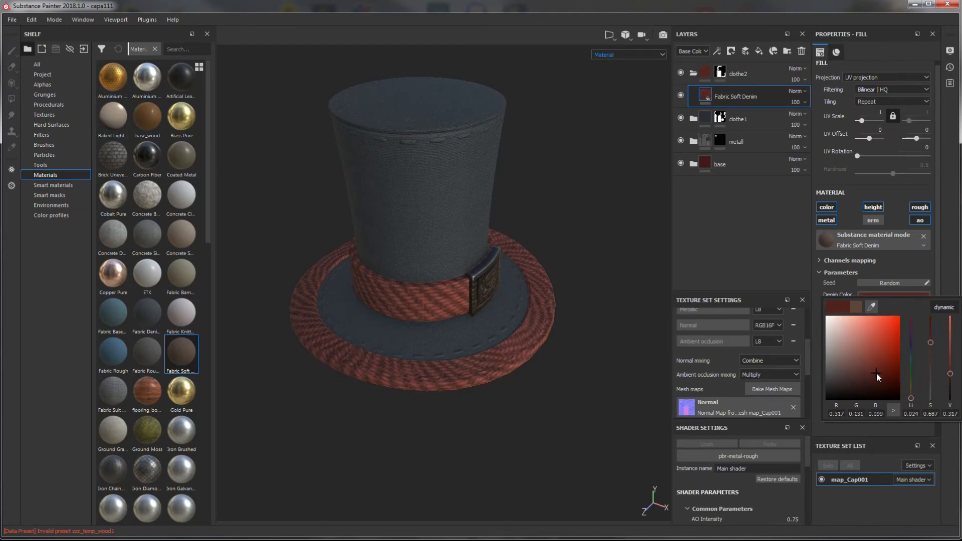
click(944, 268)
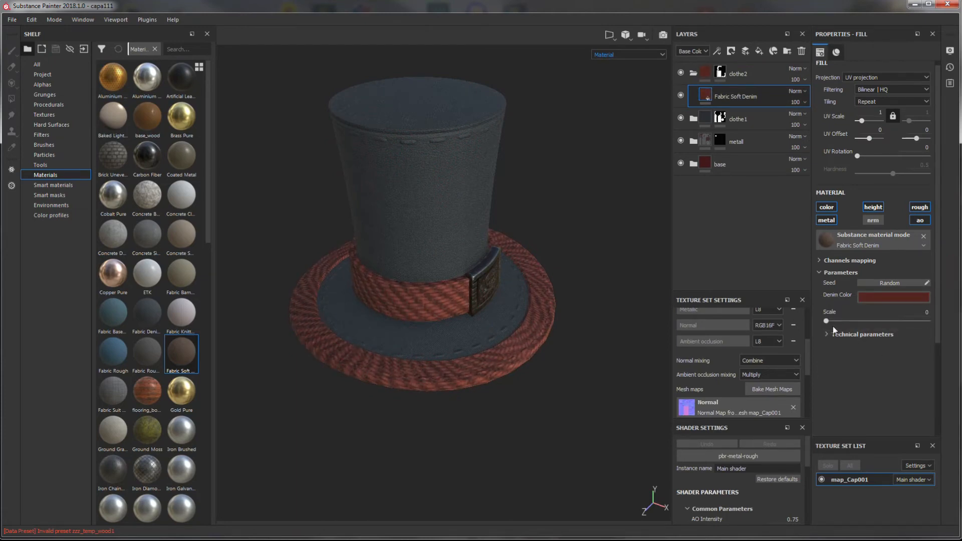
- Set the Fabric Soft Denim material's Scale parameter to 1 and check the weave on the brim and band
drag(846, 321, 927, 322)
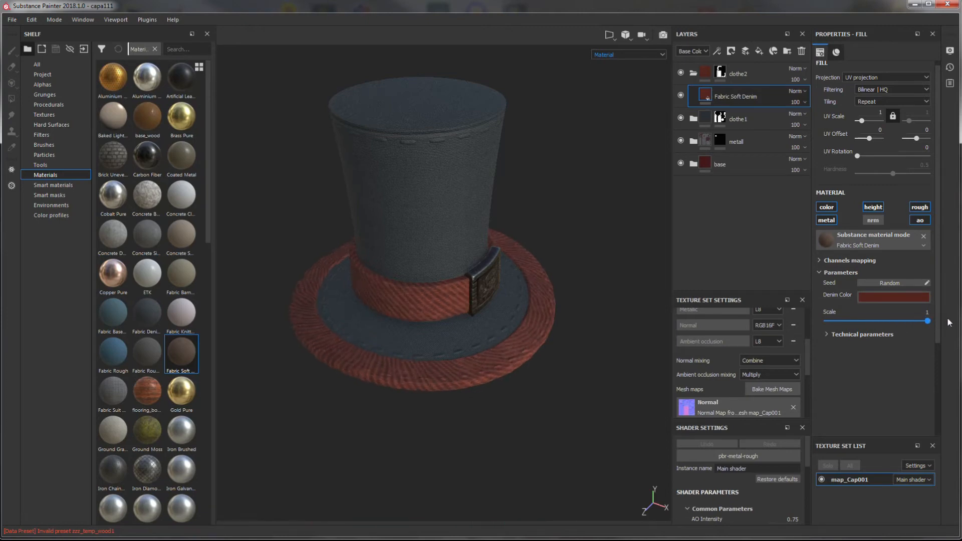
alt+right_drag(585, 335, 612, 449)
alt+drag(526, 359, 549, 358)
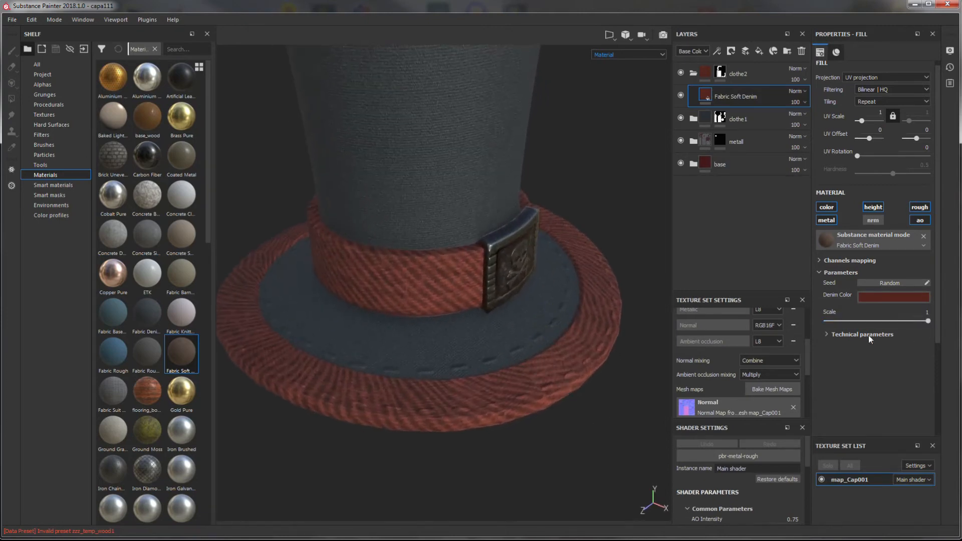
click(827, 334)
click(825, 333)
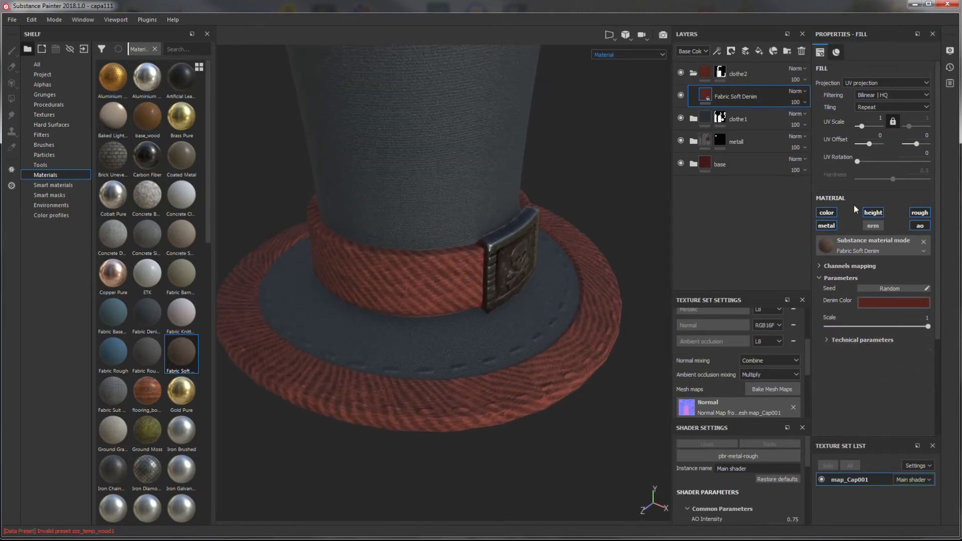
- Try a UV scale of 4 on the Fabric Soft Denim layer and check the weave up close
text(4)
key(Return)
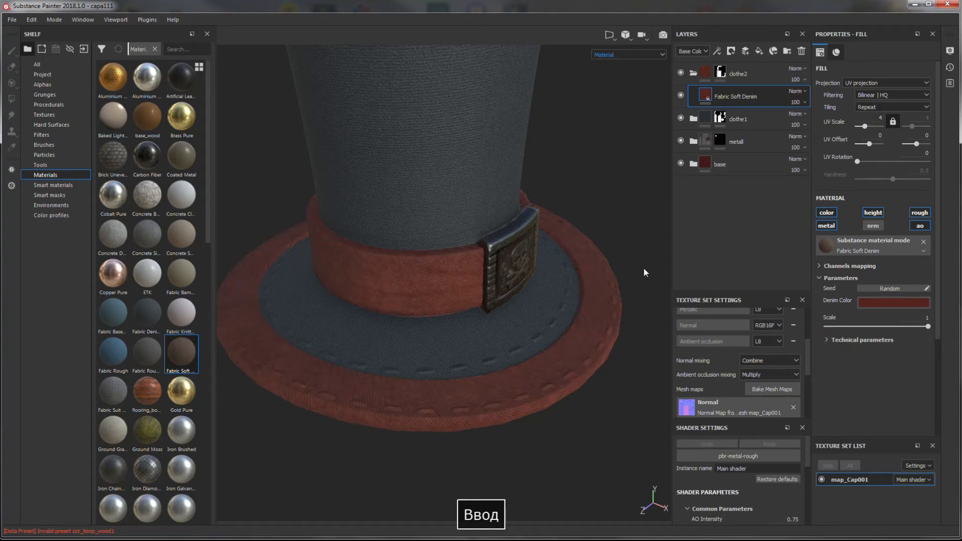
alt+drag(574, 301, 548, 236)
alt+right_drag(548, 236, 556, 281)
alt+drag(501, 285, 512, 300)
- Set the Fabric Soft Denim layer's UV scale to 3 and inspect the weave around the band and brim
click(880, 119)
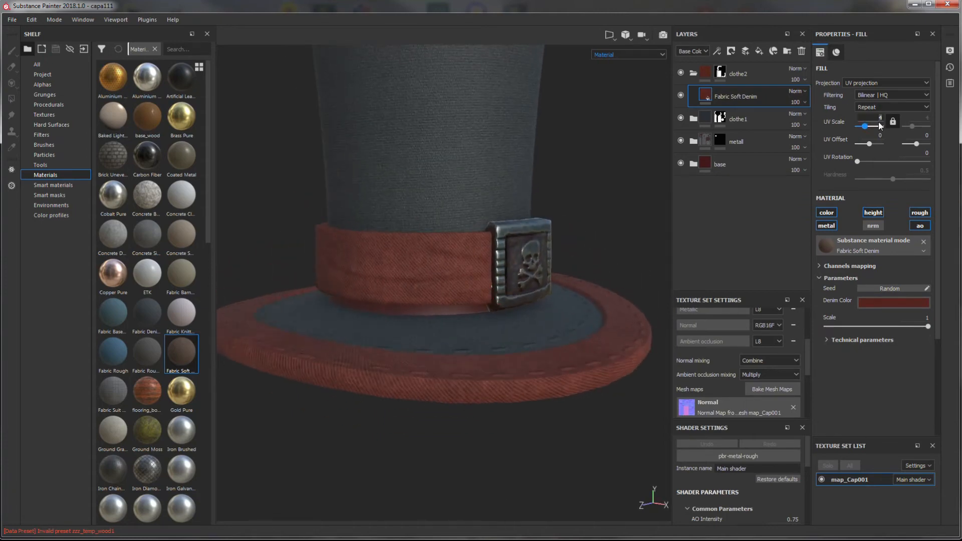
text(3)
key(Return)
alt+drag(604, 275, 597, 372)
alt+right_drag(597, 372, 455, 165)
mouse_move(455, 165)
alt+mouse_down()
mouse_move(437, 150)
mouse_move(466, 150)
alt+mouse_up()
alt+right_drag(466, 150, 503, 215)
alt+drag(504, 215, 495, 186)
alt+right_drag(495, 186, 578, 286)
- Fill the narrow strip beneath the hat band in the clothe1 mask, then reselect the Fabric Soft Denim layer
click(717, 122)
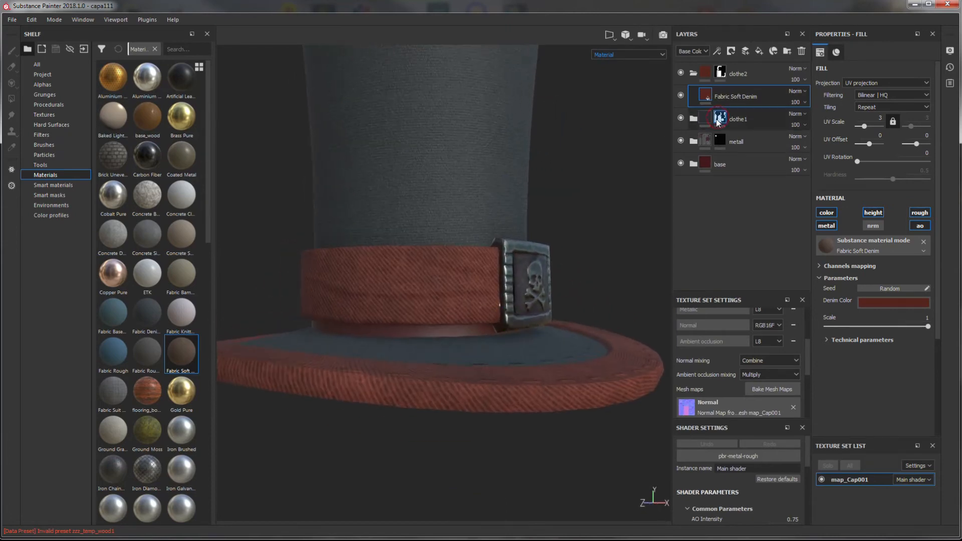
key(4)
click(706, 95)
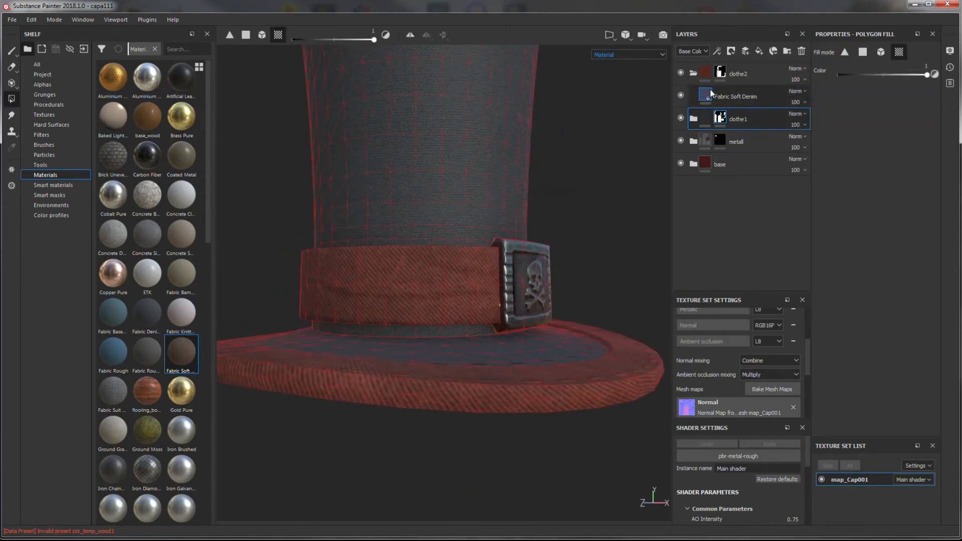
- Display the roughness channel and set the clothe2 folder's roughness blending to Overlay at 52 opacity
alt+drag(576, 240, 563, 320)
alt+right_drag(563, 319, 597, 54)
click(598, 54)
click(609, 90)
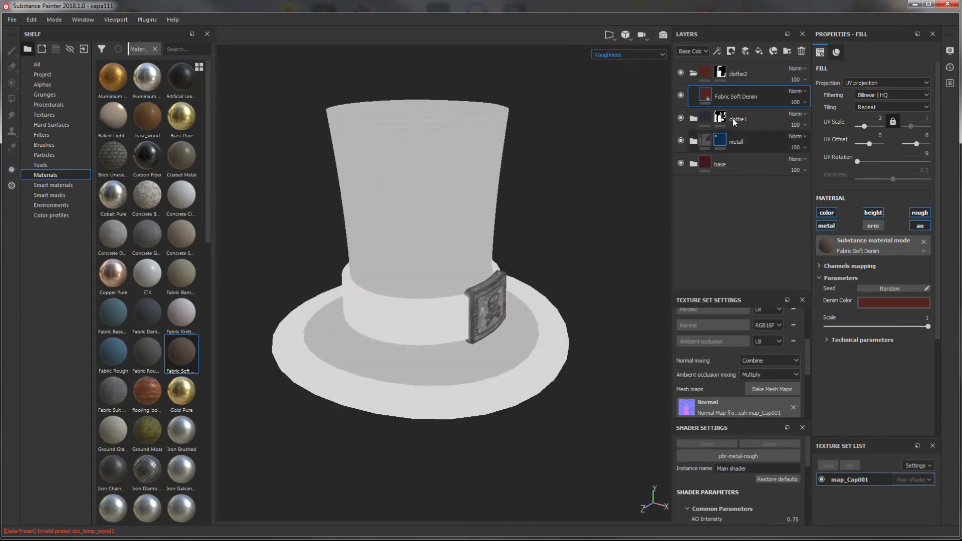
click(693, 52)
click(690, 74)
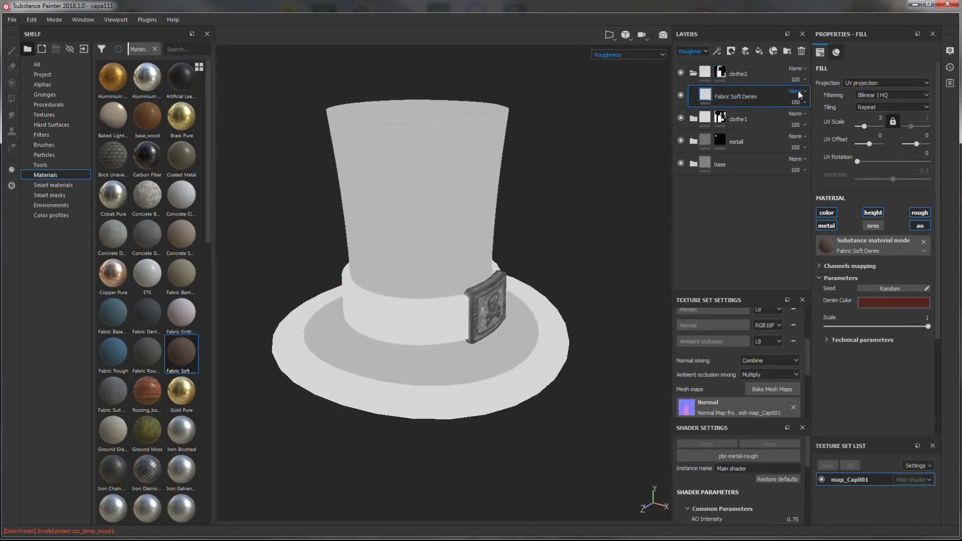
click(796, 68)
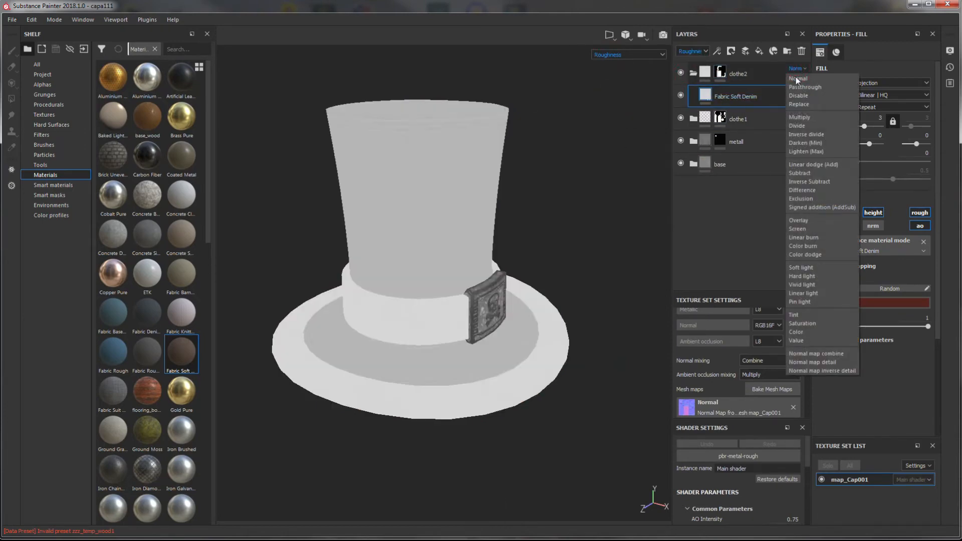
click(806, 221)
drag(822, 96, 812, 99)
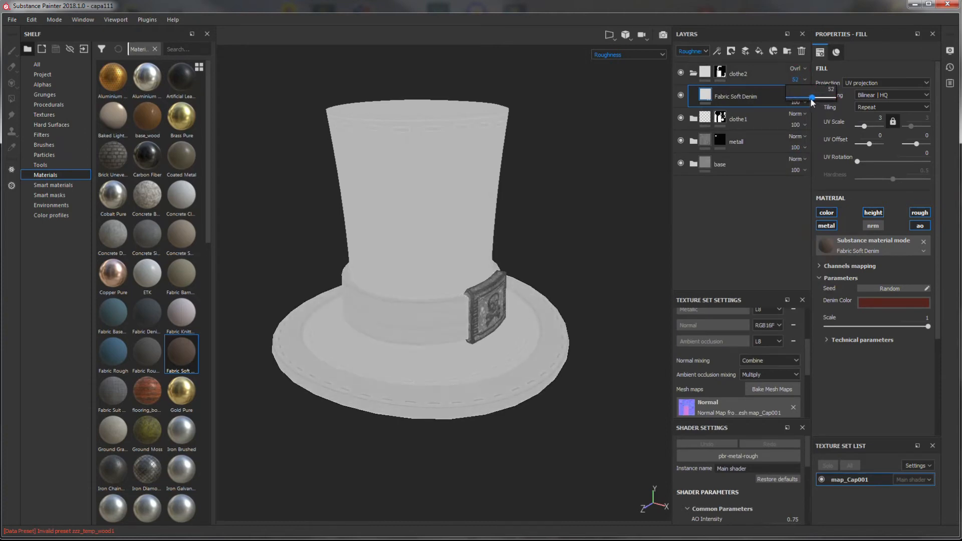
- Switch the viewport back to Material and the layer stack back to Base Color, and review both fabrics on the hat
click(633, 54)
click(609, 61)
click(693, 51)
click(695, 60)
alt+drag(556, 200, 565, 230)
alt+right_drag(565, 230, 485, 186)
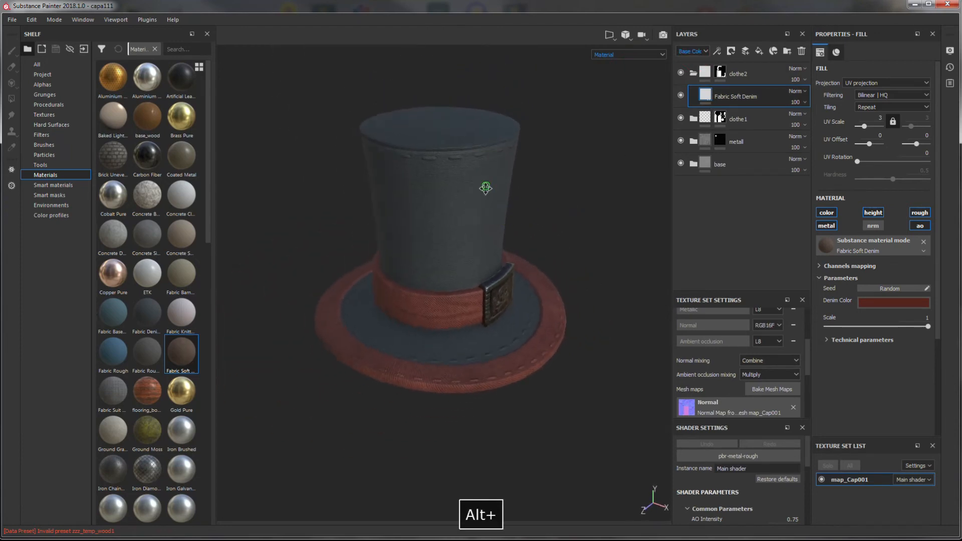
alt+middle_drag(485, 187, 481, 231)
- Collapse the clothe2 folder and create a new layer folder named "lace" above it
click(693, 74)
click(787, 51)
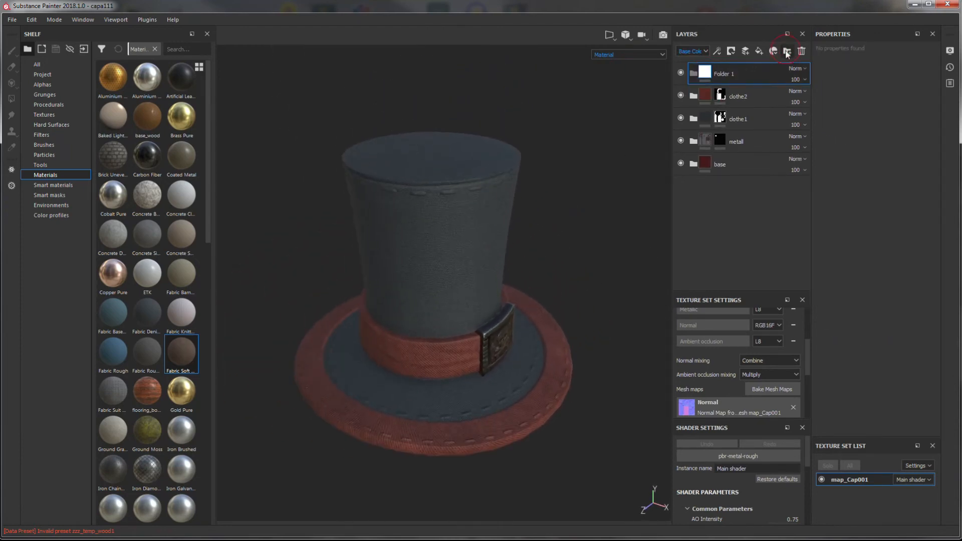
text(l)
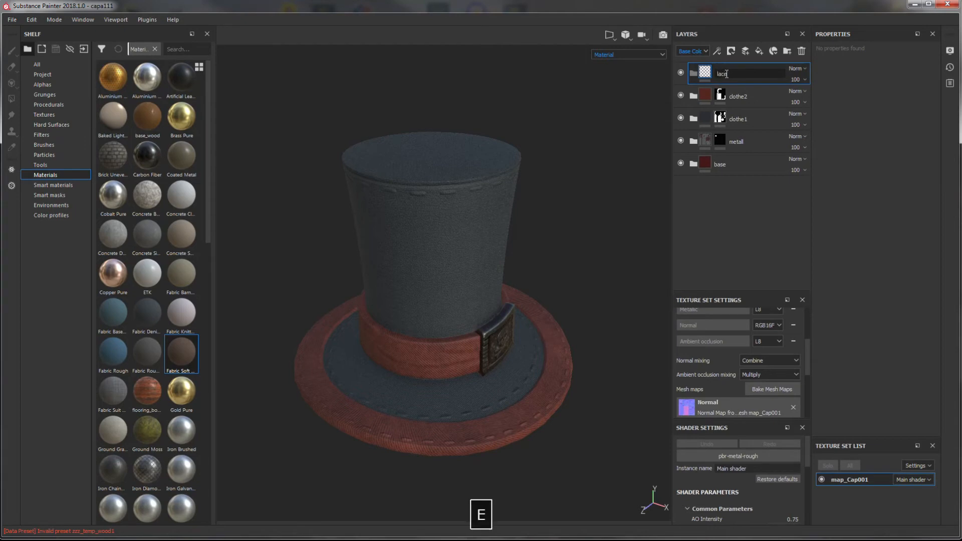
text(ace)
key(Return)
- Add the Fabric Knitted Sweater material inside the lace folder and set its UV scale to 8
click(759, 52)
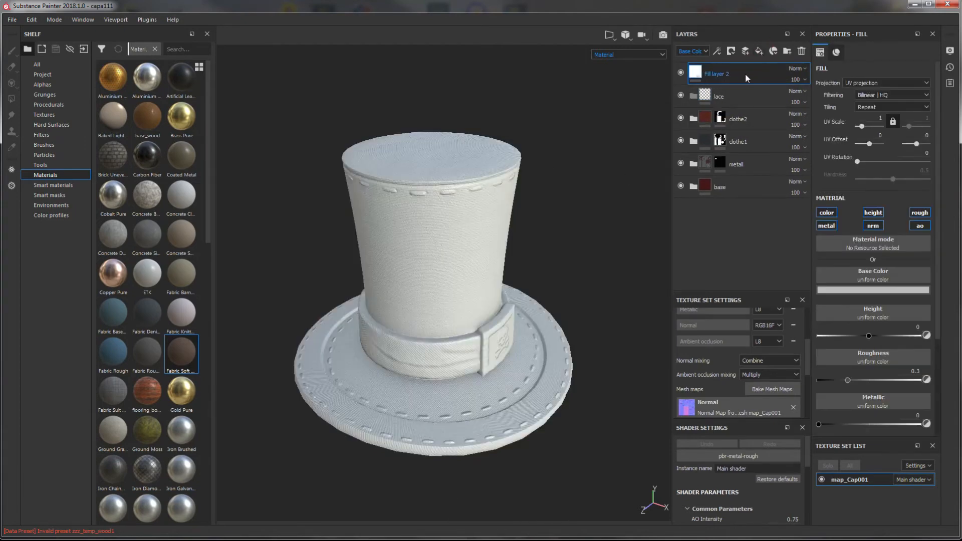
key(ctrl+z)
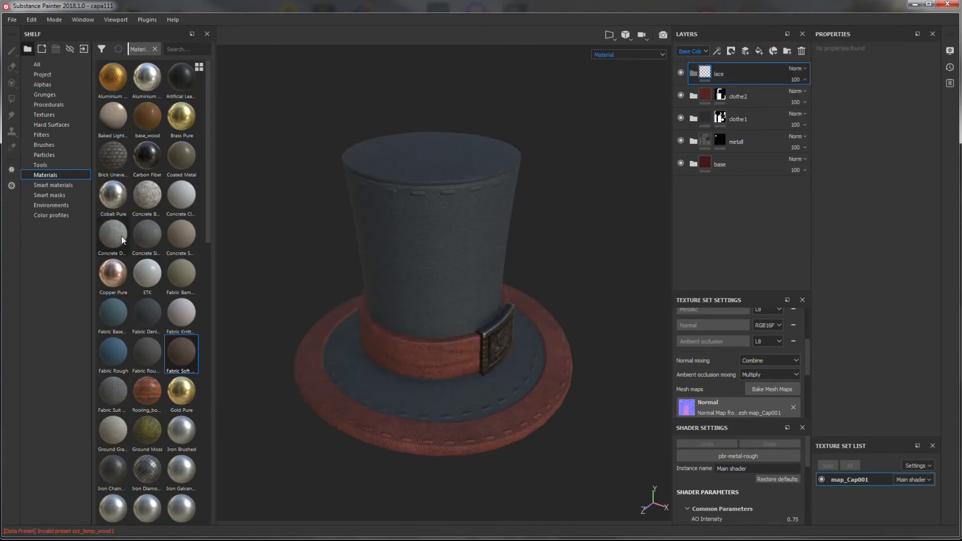
scroll(121, 298, down, 3)
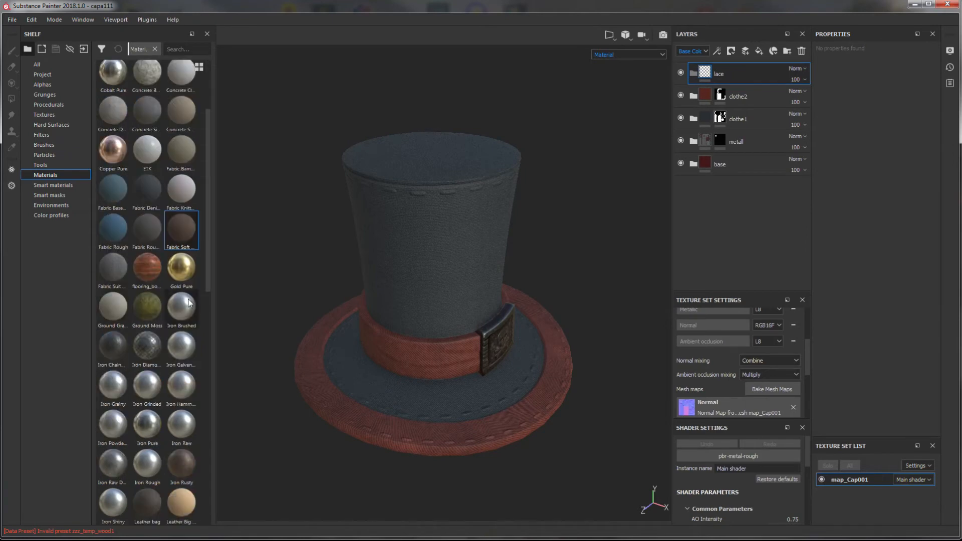
drag(181, 190, 754, 84)
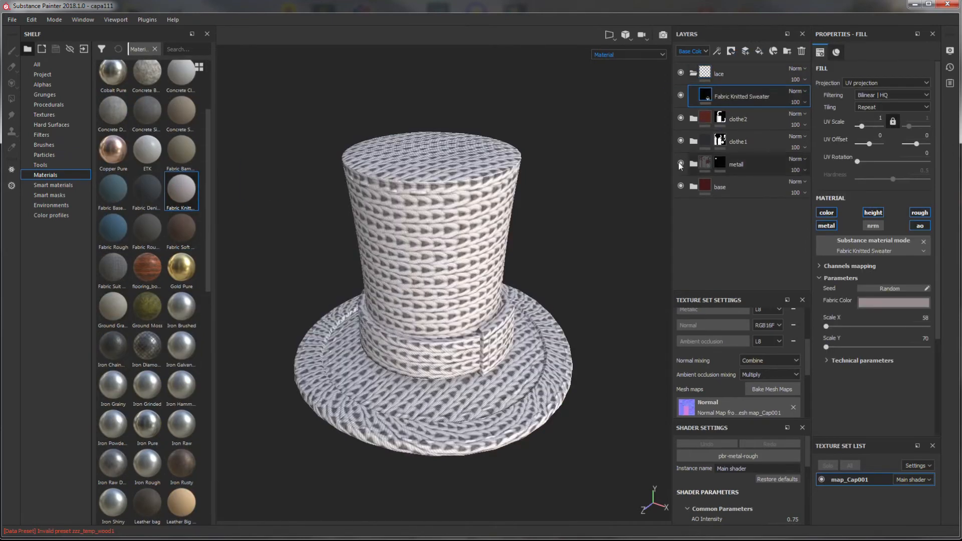
text(8)
key(Return)
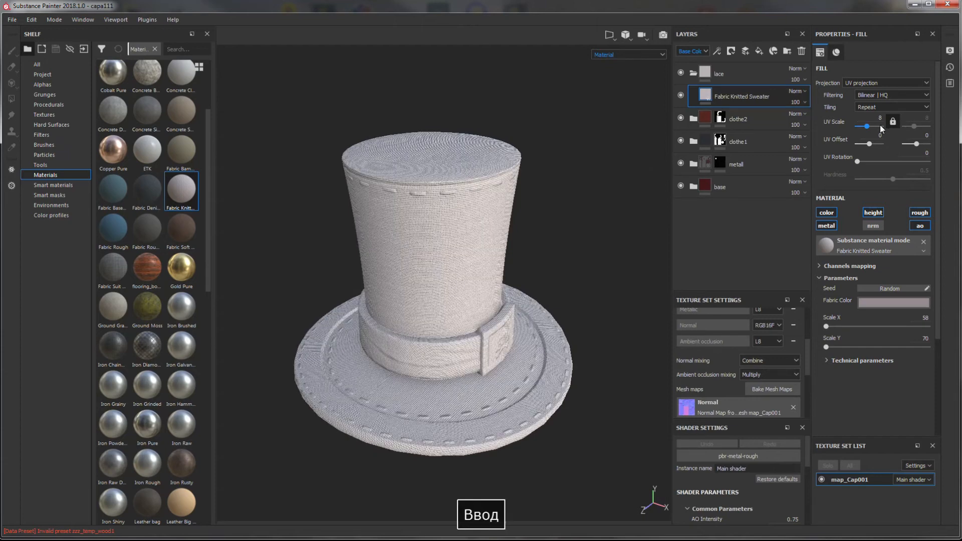
- Darken the Fabric Knitted Sweater layer's fabric color to near black, about R 0.078, G 0.049, B 0.060
click(863, 303)
mouse_move(855, 396)
mouse_down()
mouse_move(844, 386)
mouse_move(874, 393)
mouse_move(852, 395)
mouse_up()
drag(950, 395, 955, 405)
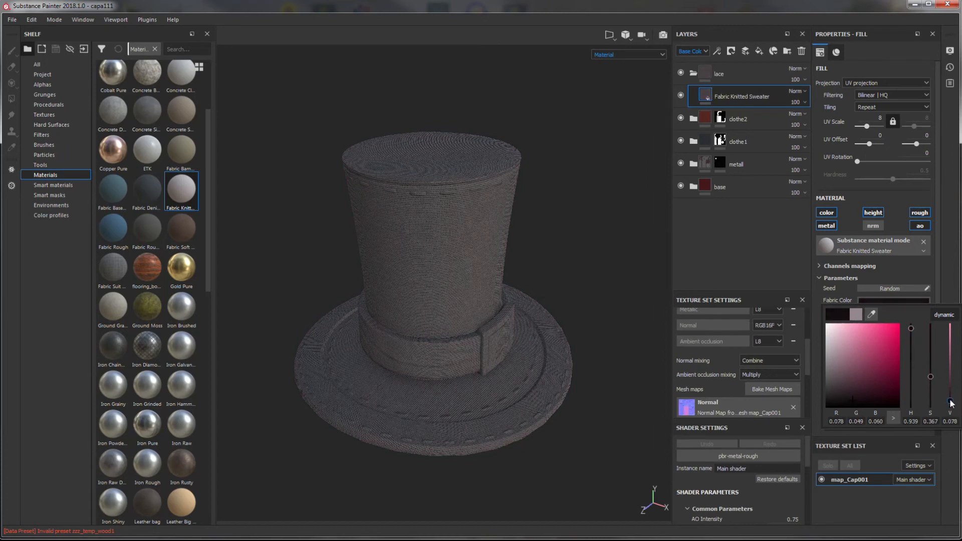
- Close the fabric color picker, collapse the lace folder, and add a black mask to it
click(947, 282)
click(693, 73)
right_click(707, 72)
click(721, 88)
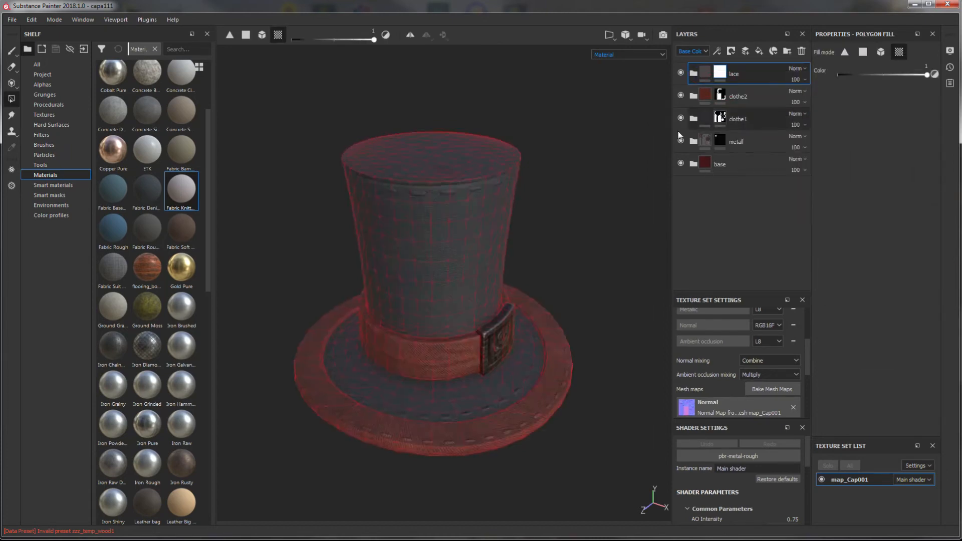
- Activate the Paint brush on the lace mask with symmetry enabled and reduce the brush size to 2.44
alt+drag(566, 165, 596, 145)
click(12, 52)
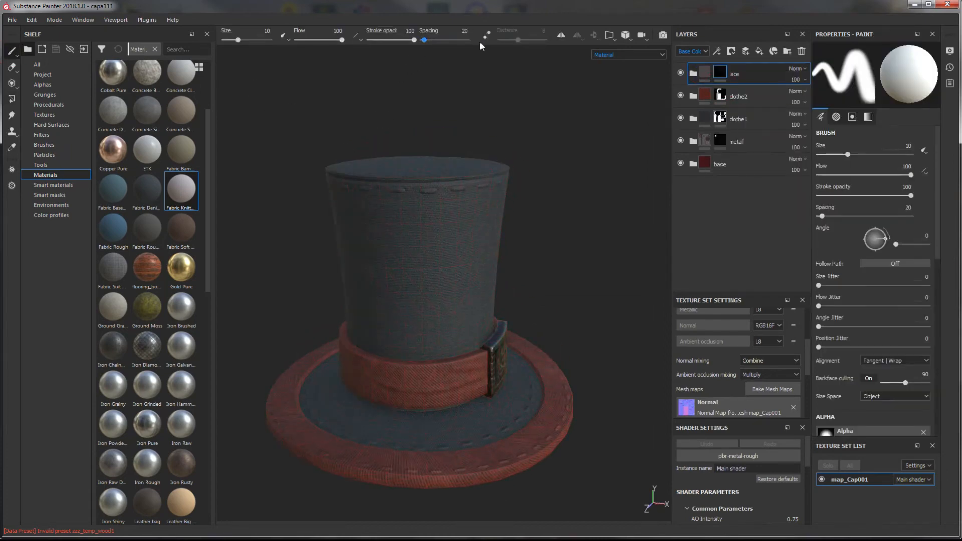
click(564, 36)
alt+drag(409, 203, 446, 242)
alt+right_drag(374, 211, 421, 190)
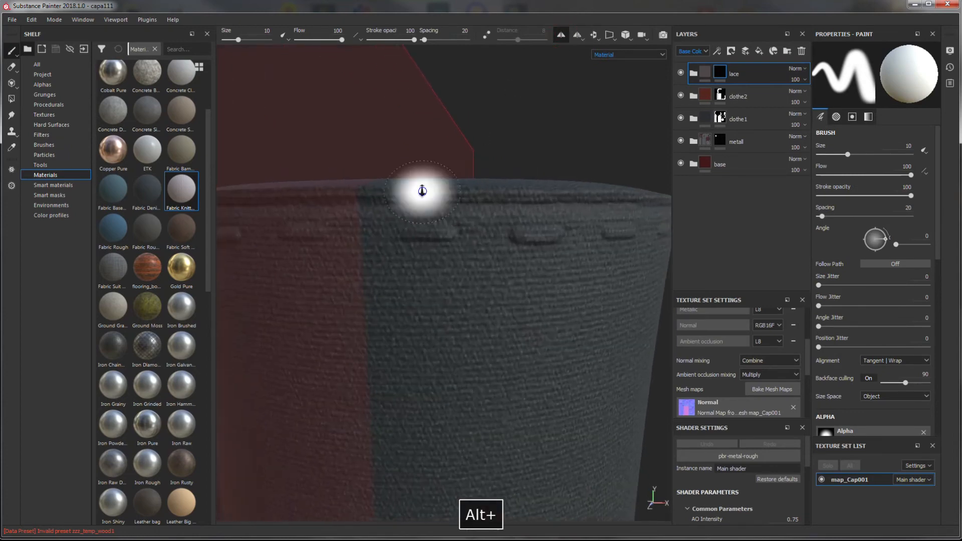
ctrl+right_drag(452, 258, 406, 242)
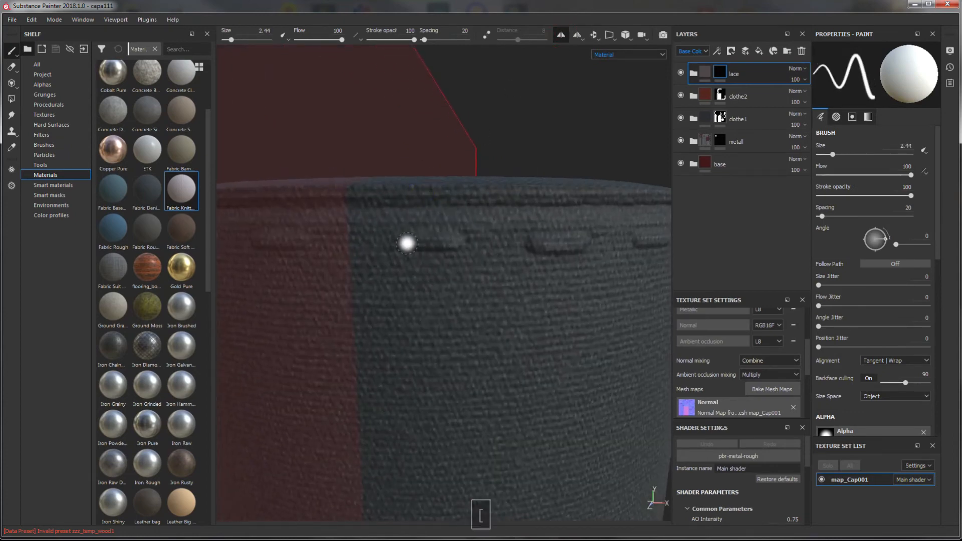
- Paint the lace mask over each stitch in the row around the crown's upper edge
drag(444, 240, 406, 244)
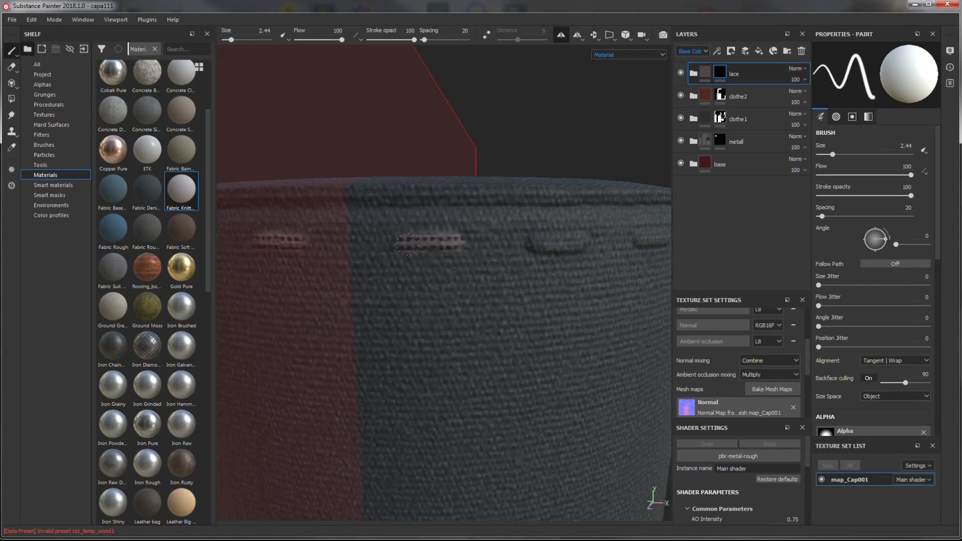
alt+drag(594, 268, 408, 236)
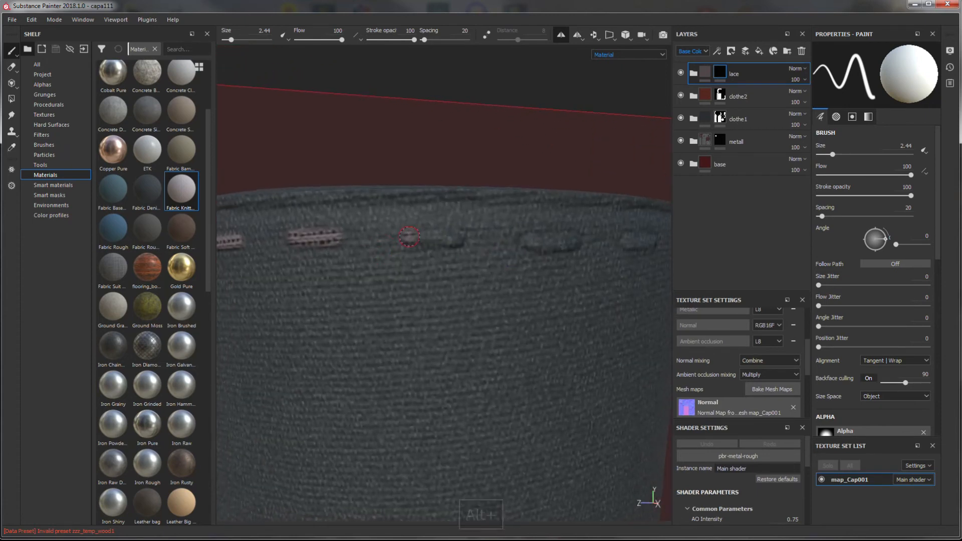
alt+drag(518, 271, 406, 299)
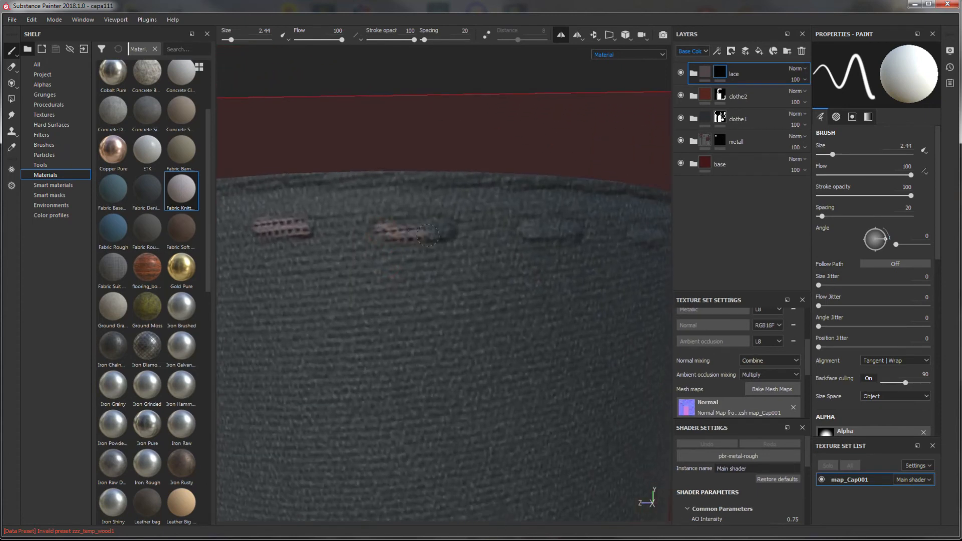
alt+drag(407, 225, 329, 247)
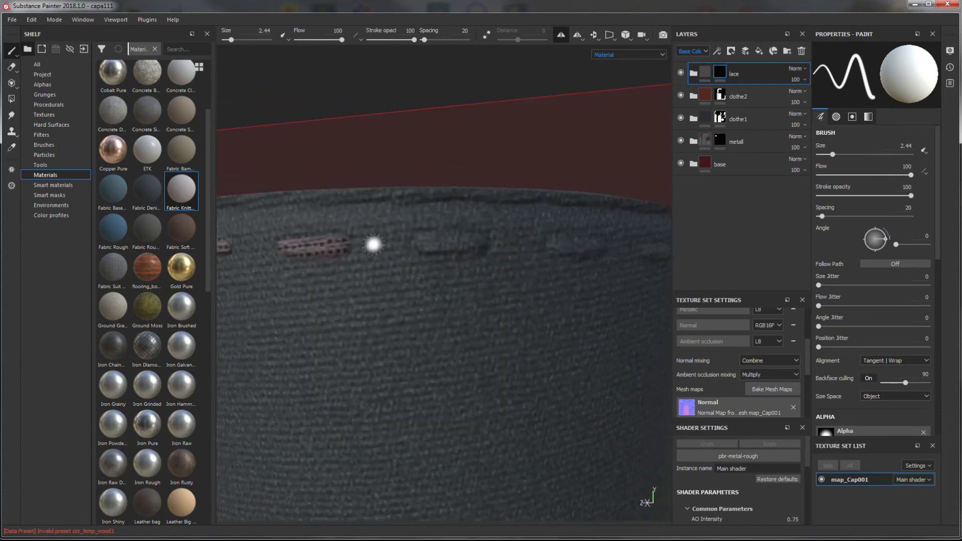
alt+drag(428, 241, 403, 256)
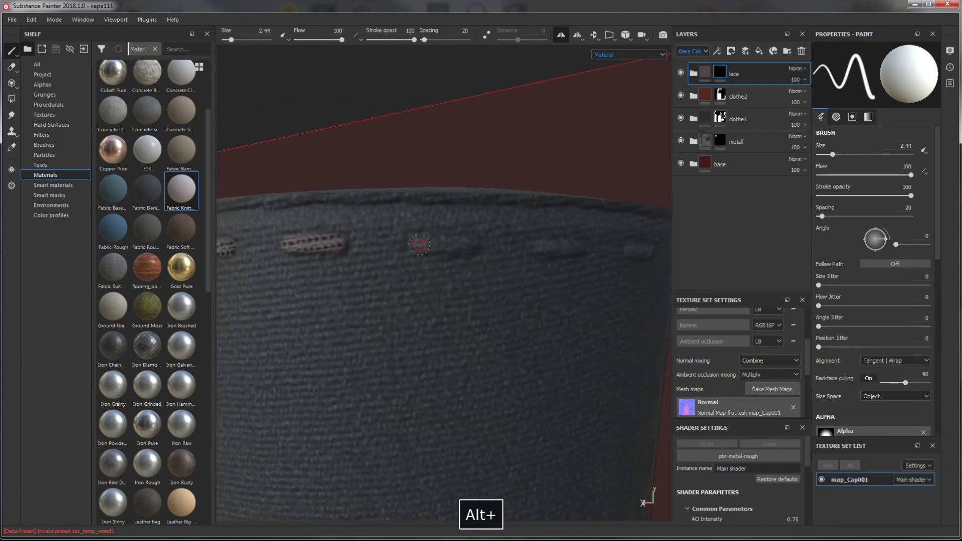
alt+drag(488, 276, 427, 236)
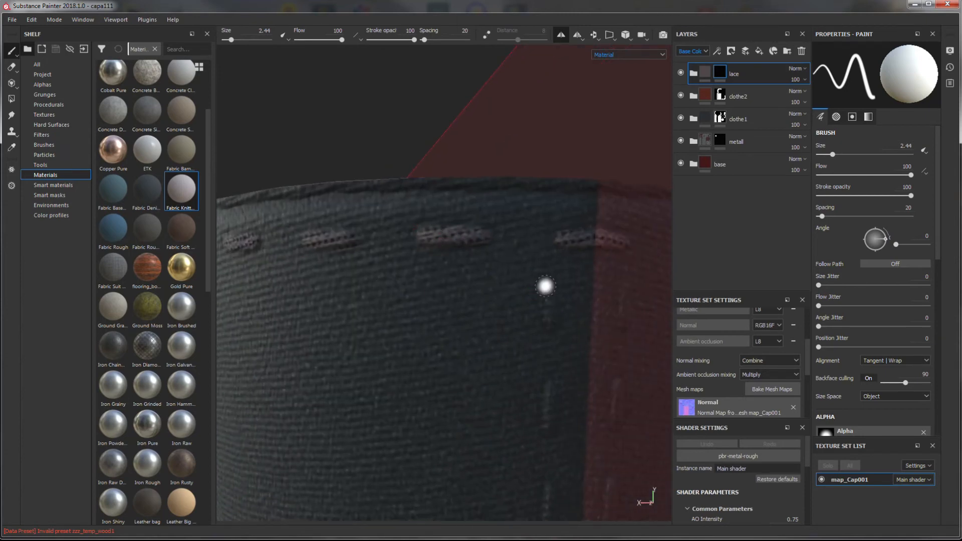
- Paint the lace mask over the vertical seam stitches on the crown, from the upper edge down to the red band
alt+middle_drag(547, 320, 483, 194)
drag(481, 156, 479, 200)
alt+middle_drag(480, 291, 434, 159)
drag(439, 122, 438, 164)
alt+middle_drag(426, 283, 435, 211)
drag(446, 156, 445, 197)
alt+middle_drag(446, 250, 457, 161)
drag(458, 162, 455, 202)
alt+middle_drag(443, 317, 446, 225)
drag(457, 164, 454, 202)
alt+middle_drag(450, 273, 454, 180)
drag(450, 167, 450, 201)
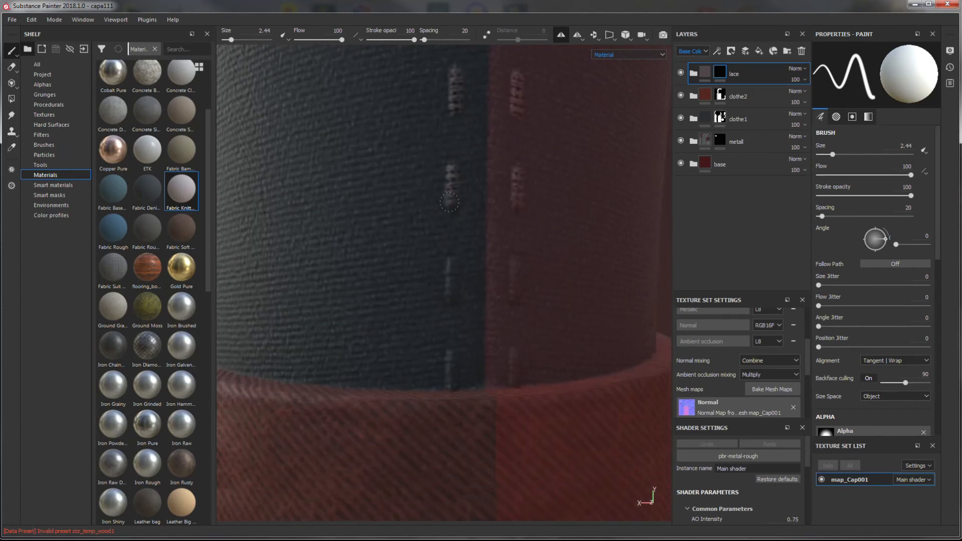
alt+middle_drag(451, 265, 453, 191)
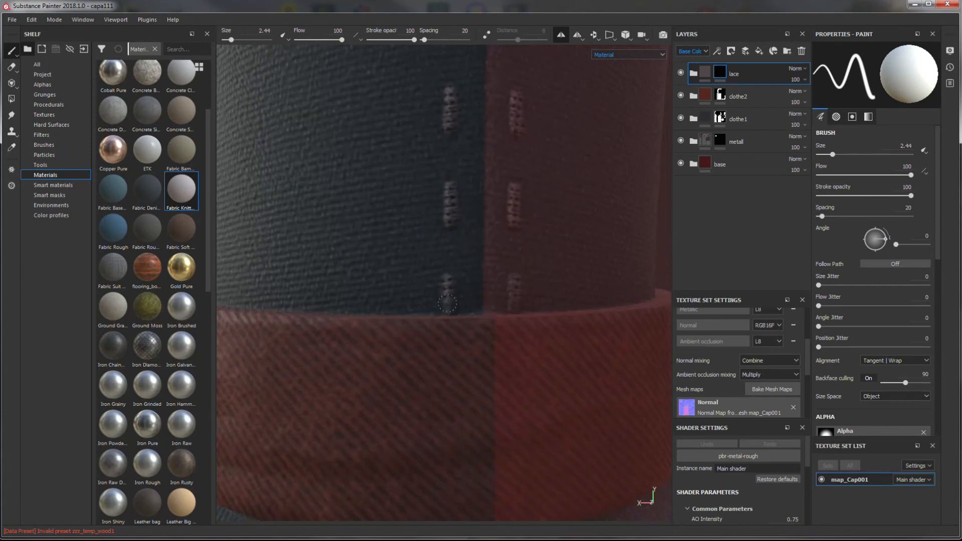
- Paint the lace mask over the ring of stitches on the brim's blue inner fabric, all the way around the mirrored half
alt+middle_drag(455, 323, 461, 96)
drag(461, 318, 436, 412)
alt+right_drag(435, 412, 330, 113)
alt+middle_drag(431, 401, 438, 311)
alt+right_drag(438, 311, 525, 339)
alt+drag(506, 315, 539, 341)
drag(555, 309, 577, 309)
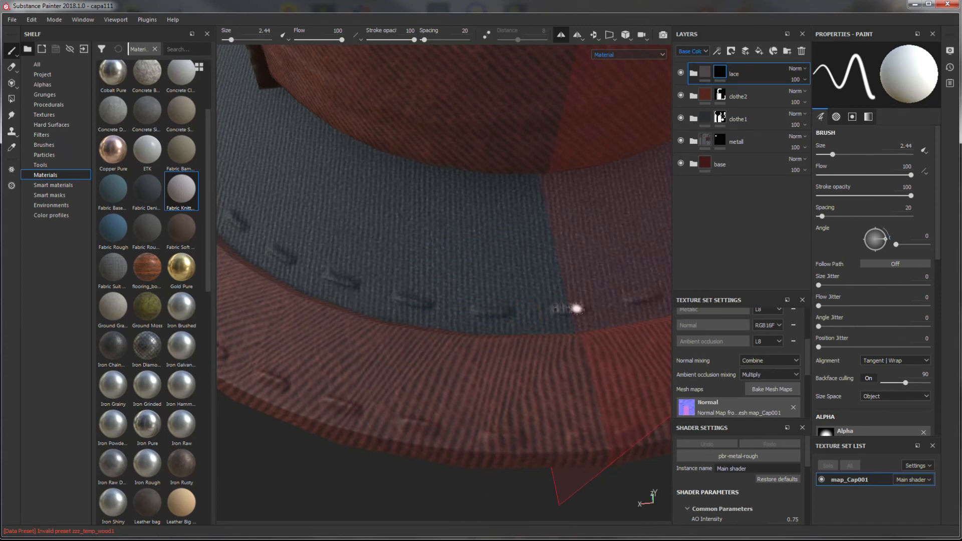
mouse_move(495, 311)
alt+mouse_down()
mouse_move(473, 350)
mouse_move(489, 307)
alt+mouse_up()
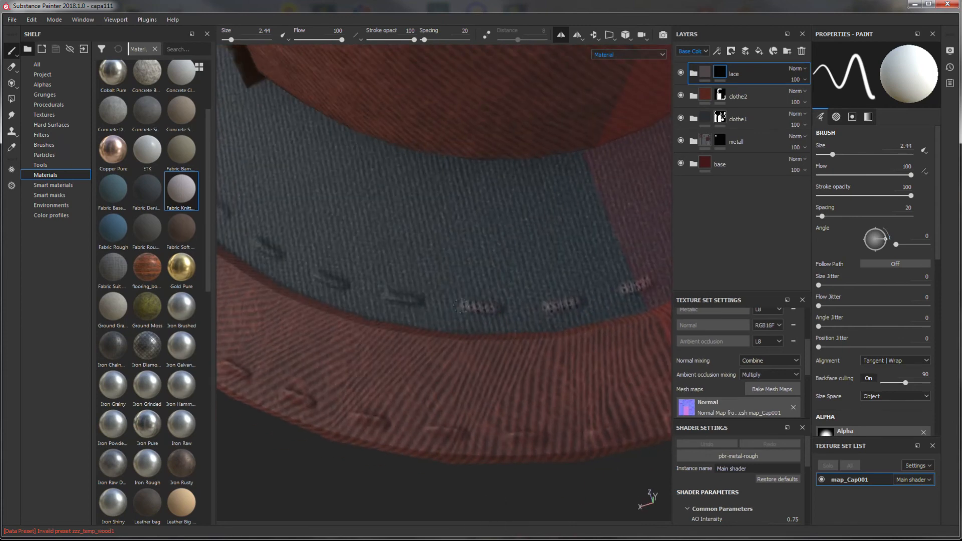
alt+drag(389, 297, 515, 309)
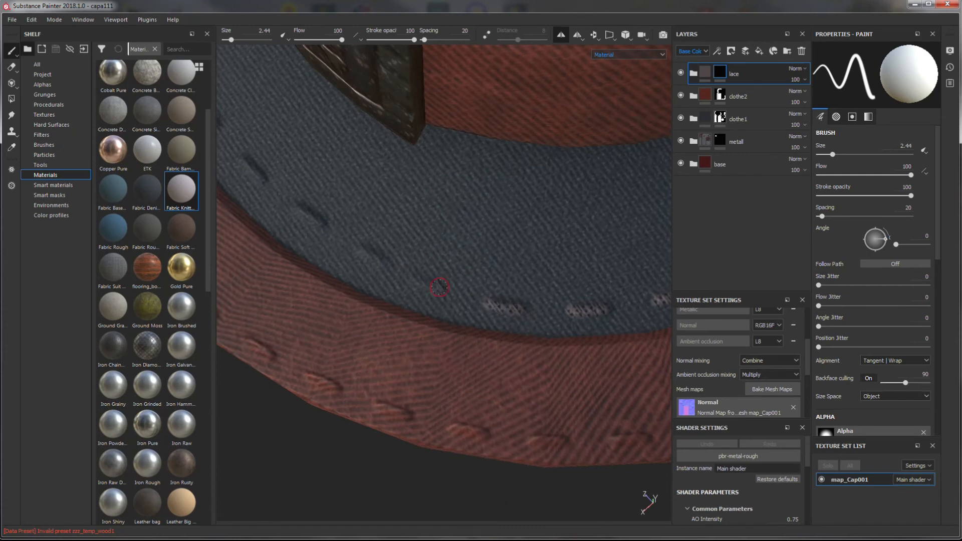
alt+drag(413, 279, 523, 290)
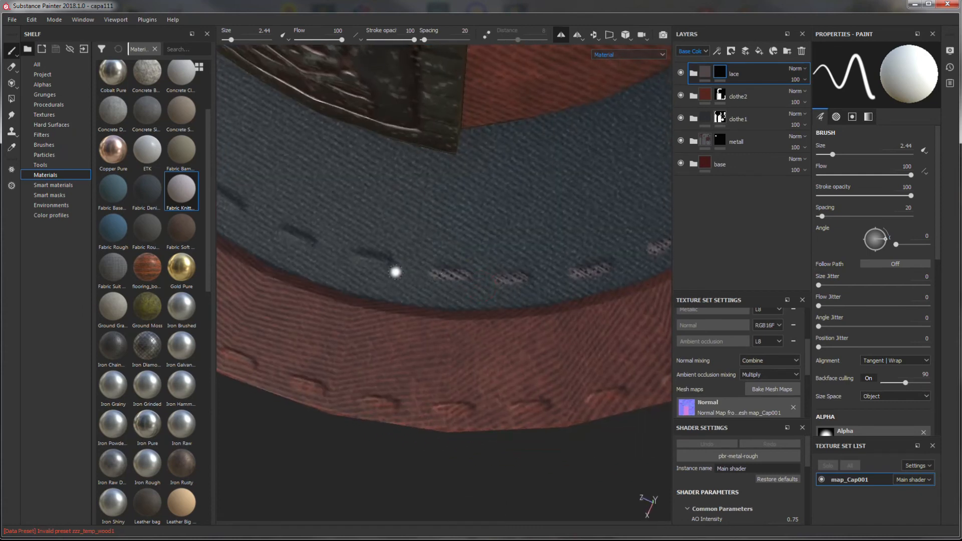
alt+drag(290, 263, 519, 251)
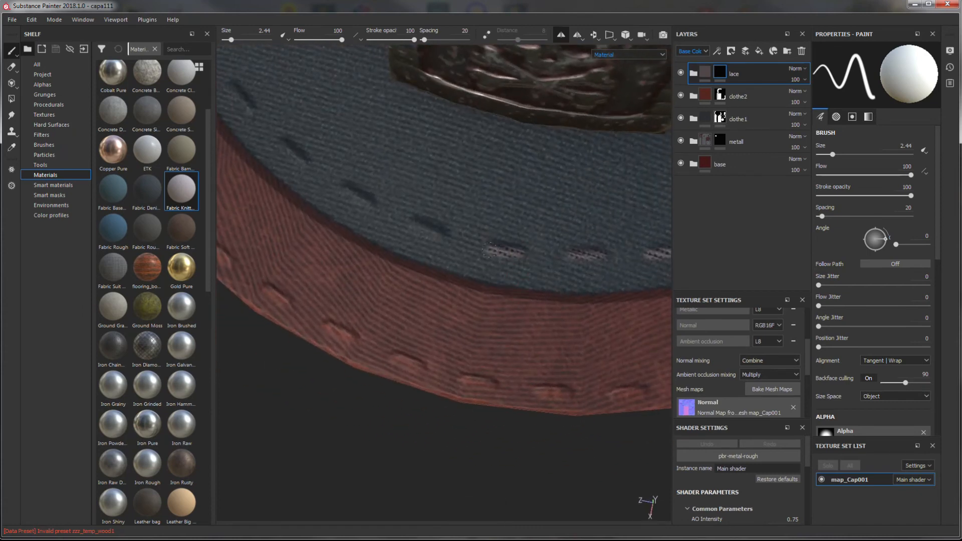
alt+drag(408, 225, 501, 247)
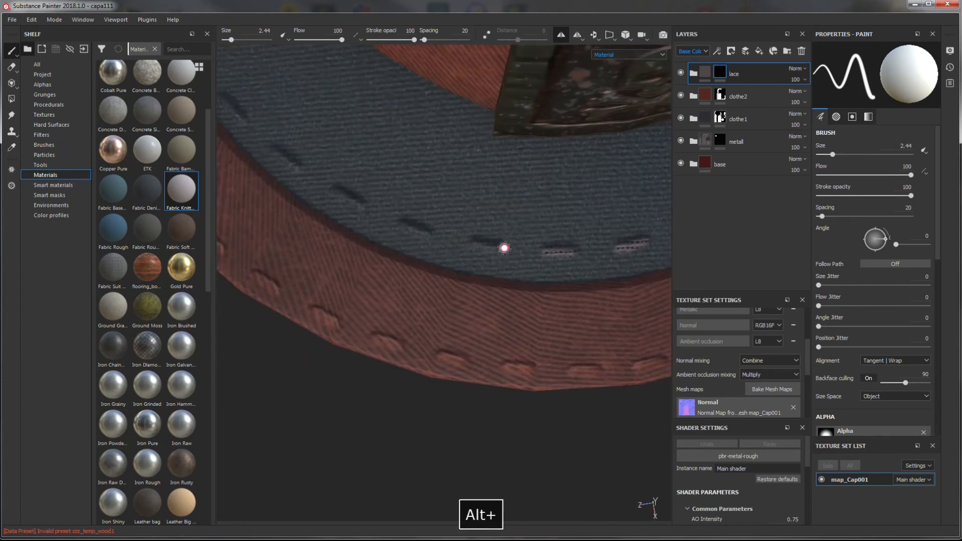
alt+drag(402, 224, 513, 262)
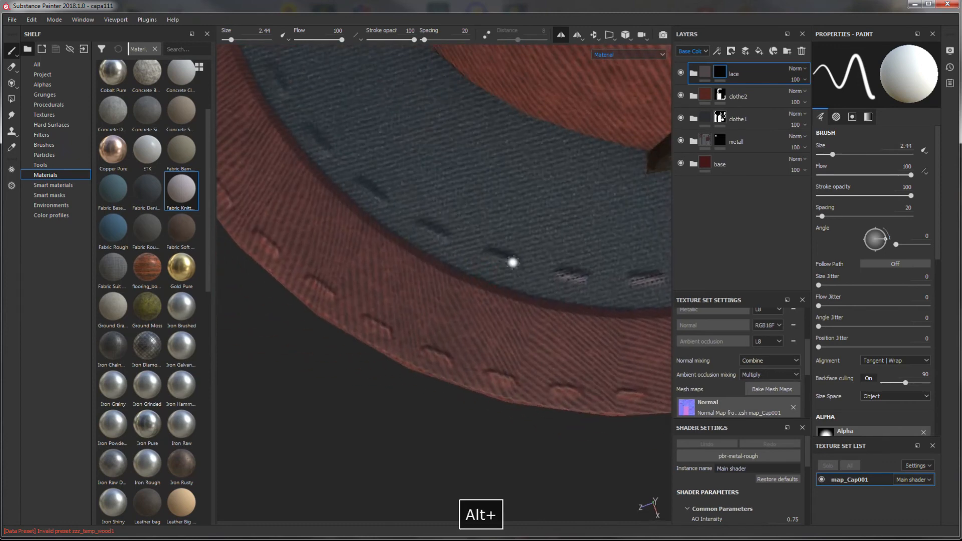
alt+drag(419, 228, 515, 253)
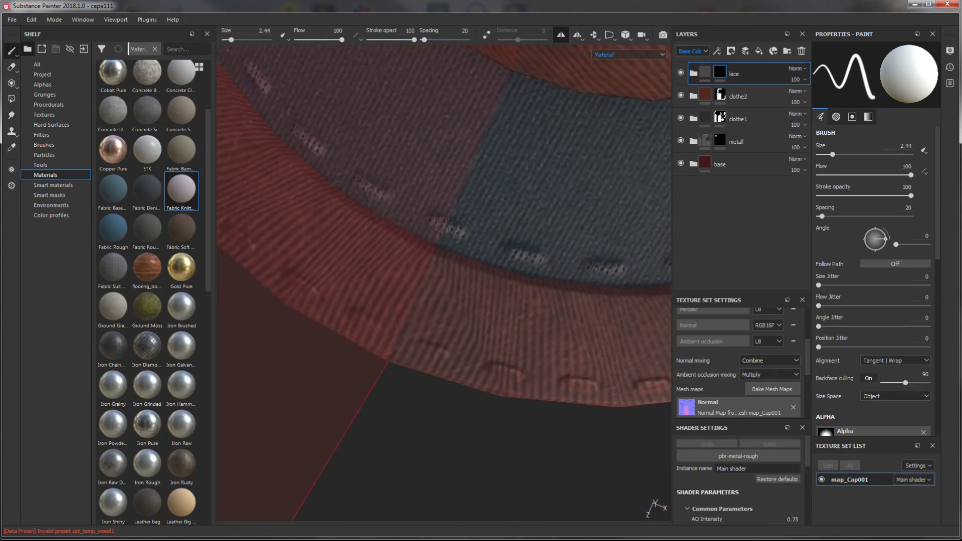
- Paint the lace mask over the stitches along the brim's red outer border, around the whole mirrored half
alt+drag(441, 225, 425, 281)
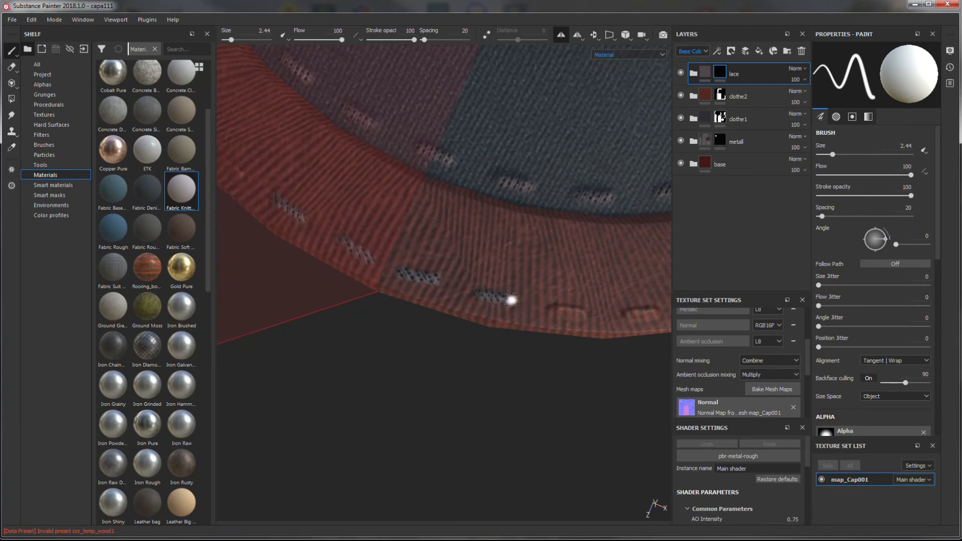
alt+drag(604, 318, 458, 281)
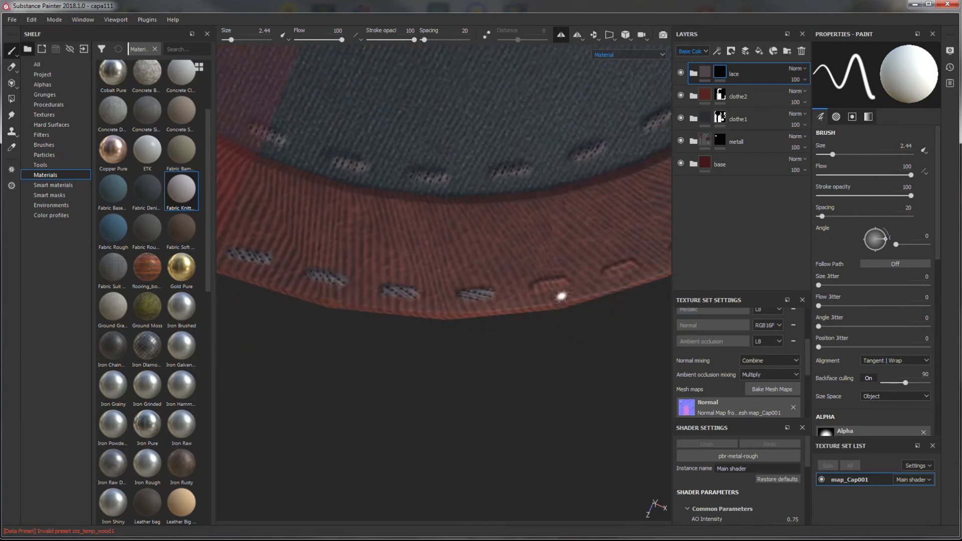
alt+drag(637, 261, 481, 307)
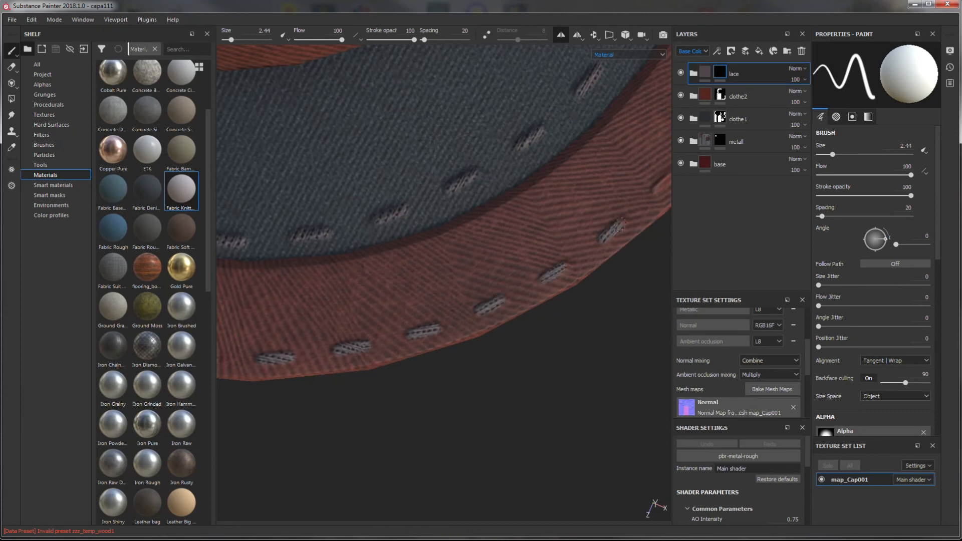
alt+drag(625, 221, 458, 286)
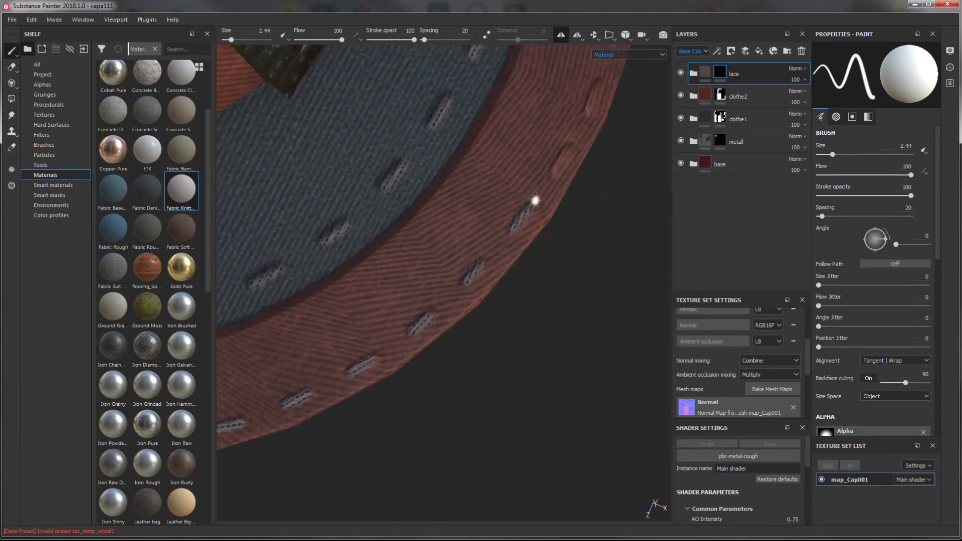
alt+drag(535, 201, 471, 263)
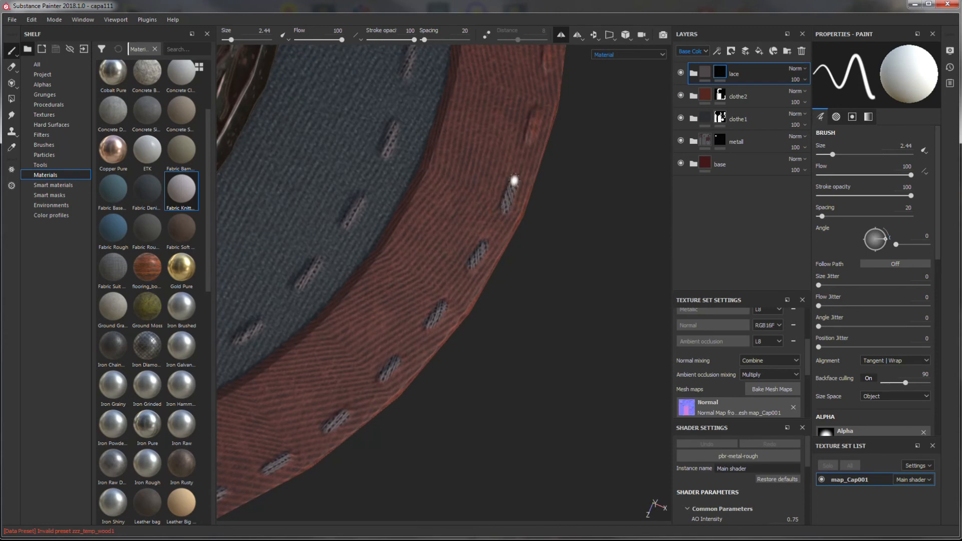
alt+drag(514, 180, 477, 275)
alt+drag(491, 241, 486, 312)
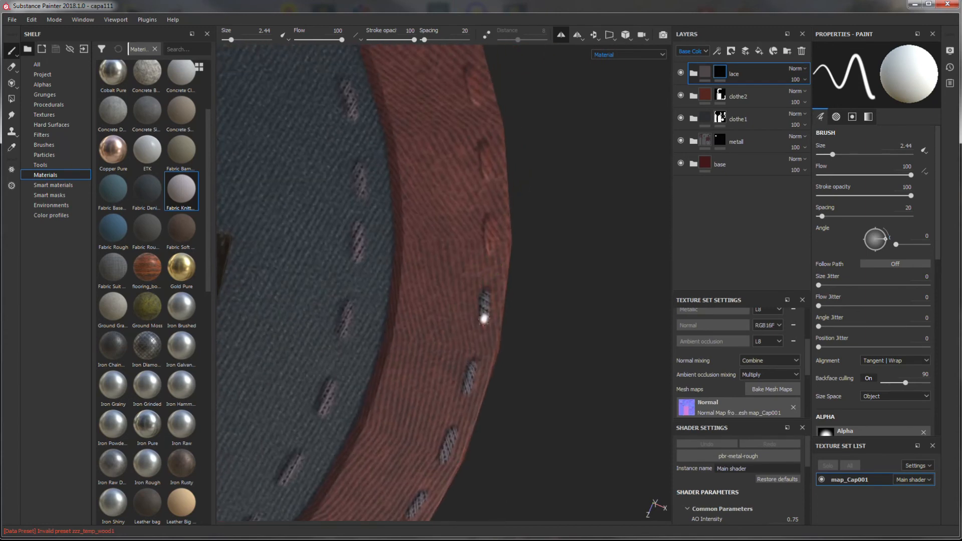
alt+drag(489, 246, 469, 280)
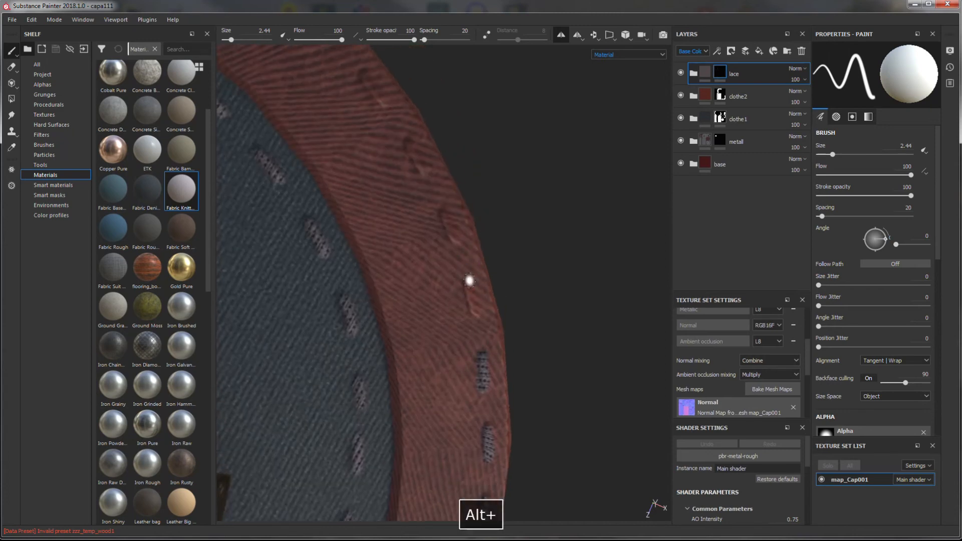
alt+drag(453, 240, 510, 317)
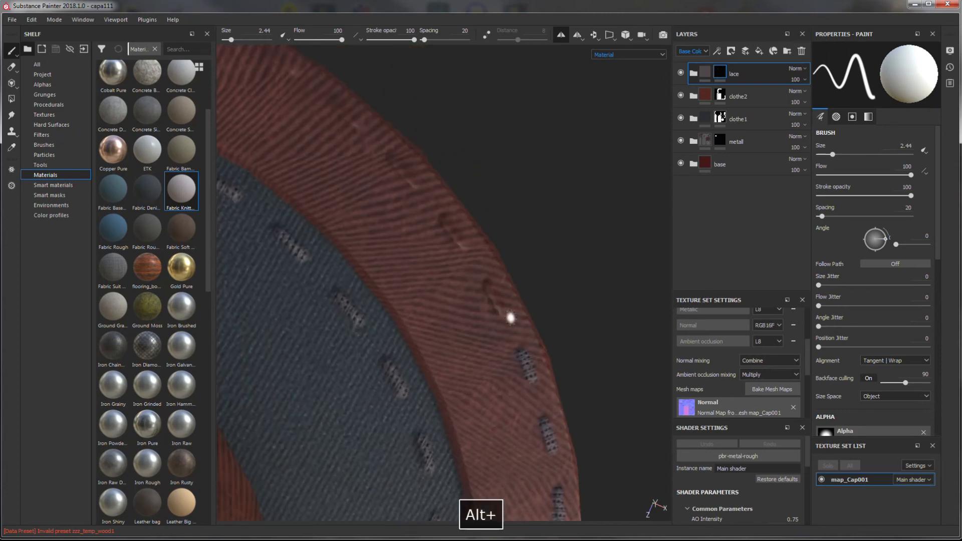
alt+drag(462, 249, 509, 298)
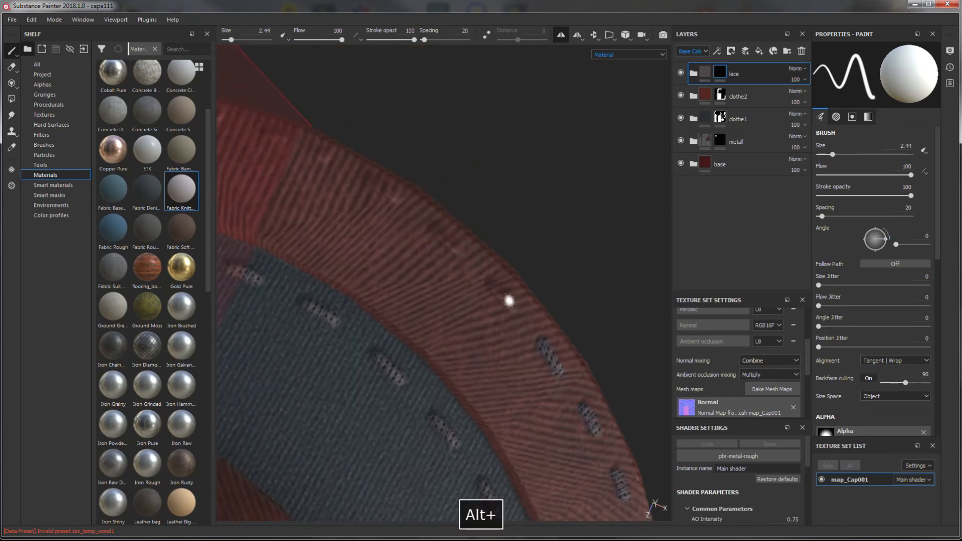
alt+drag(455, 253, 513, 272)
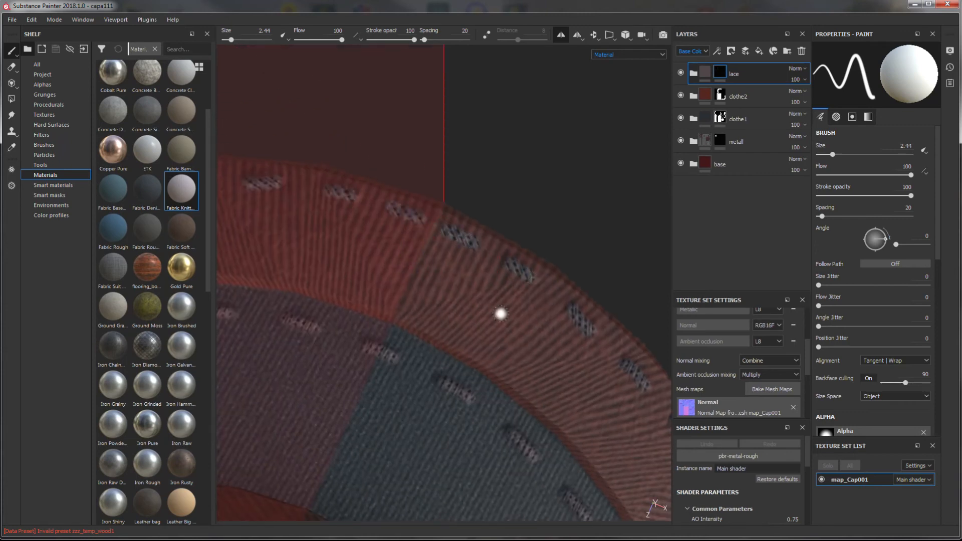
- Turn off brush symmetry and frame the whole hat to review the painted stitches
click(562, 36)
key(f)
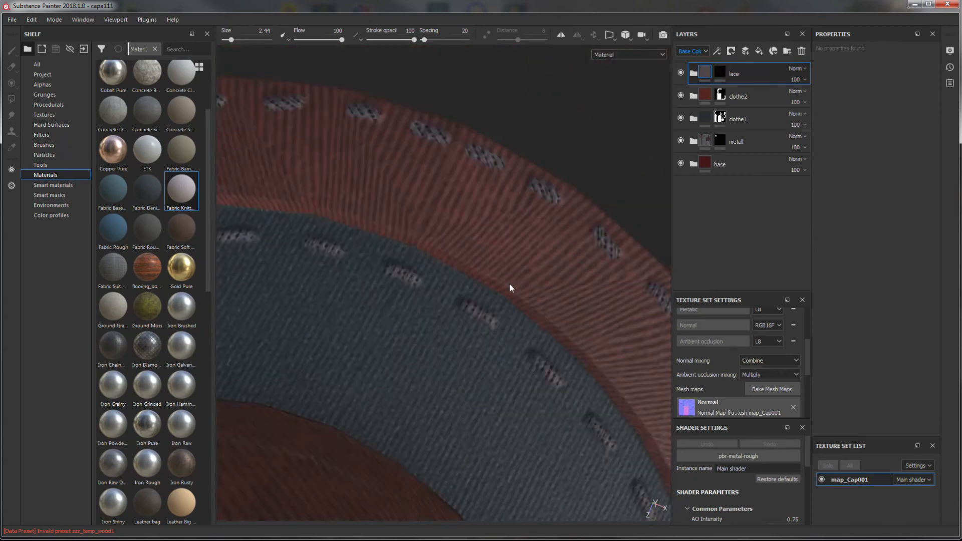
alt+drag(513, 332, 501, 386)
- Add a fill layer above the lace folder and leave only its color channel enabled
click(759, 51)
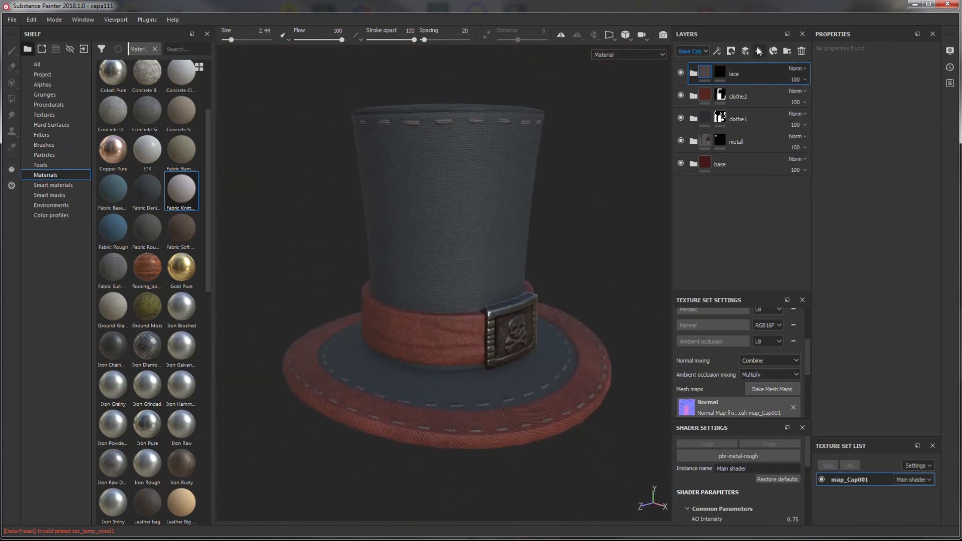
click(826, 226)
click(871, 226)
click(872, 213)
click(920, 225)
click(920, 213)
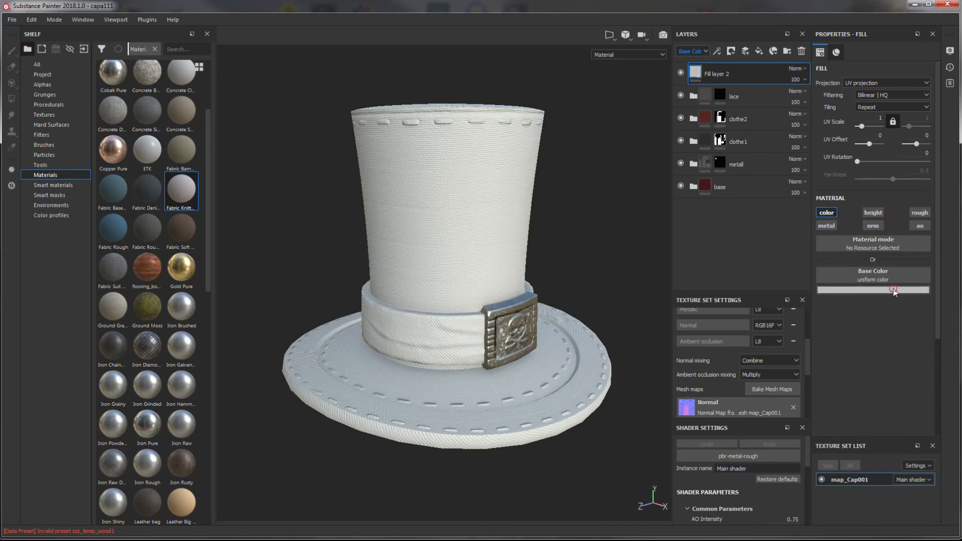
- Set the new fill layer's base color to dark brown, about R 0.027, G 0.012, B 0.001, and enable its roughness channel
click(895, 290)
drag(910, 389, 911, 387)
click(877, 374)
click(881, 378)
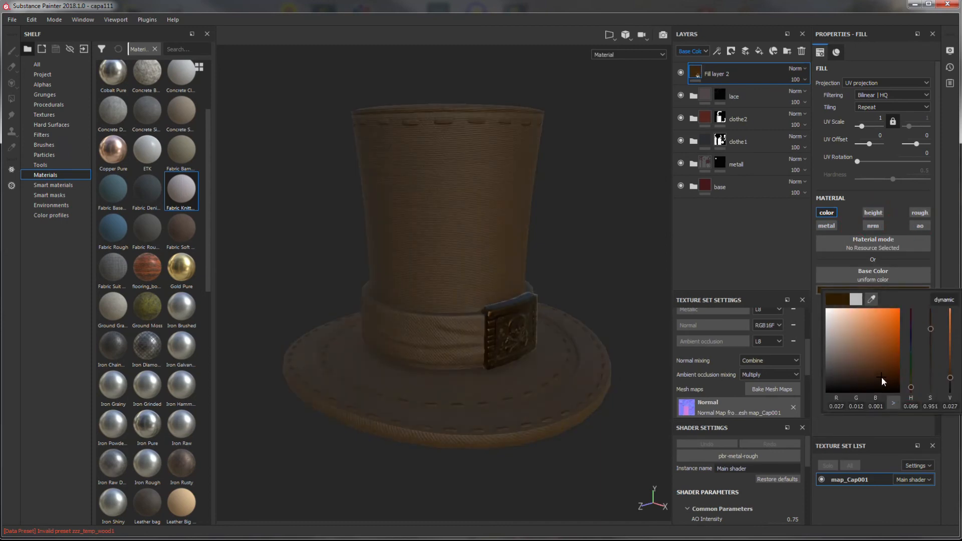
right_click(694, 70)
click(920, 214)
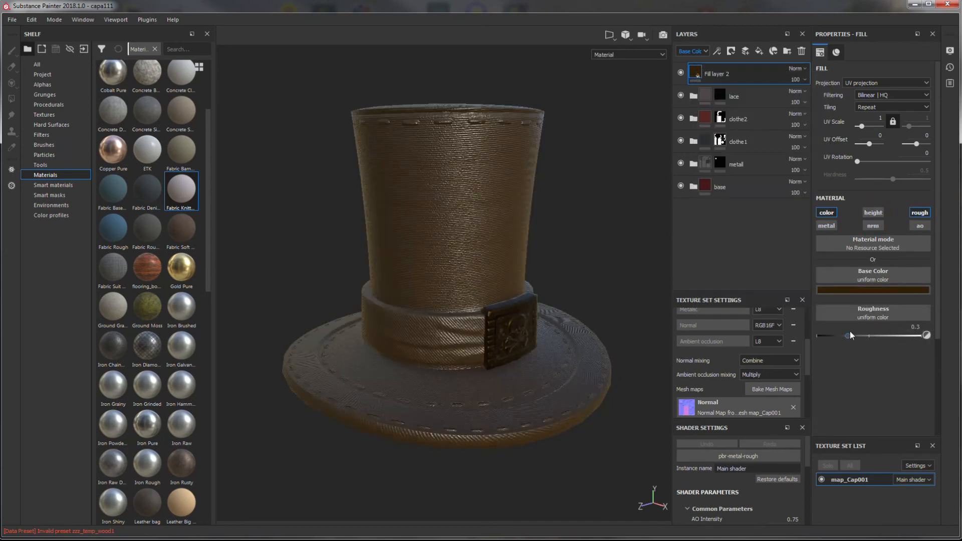
- Raise the dark brown fill layer's roughness and give the layer a white mask driven by a Dirt generator
drag(848, 335, 912, 337)
right_click(699, 72)
click(718, 82)
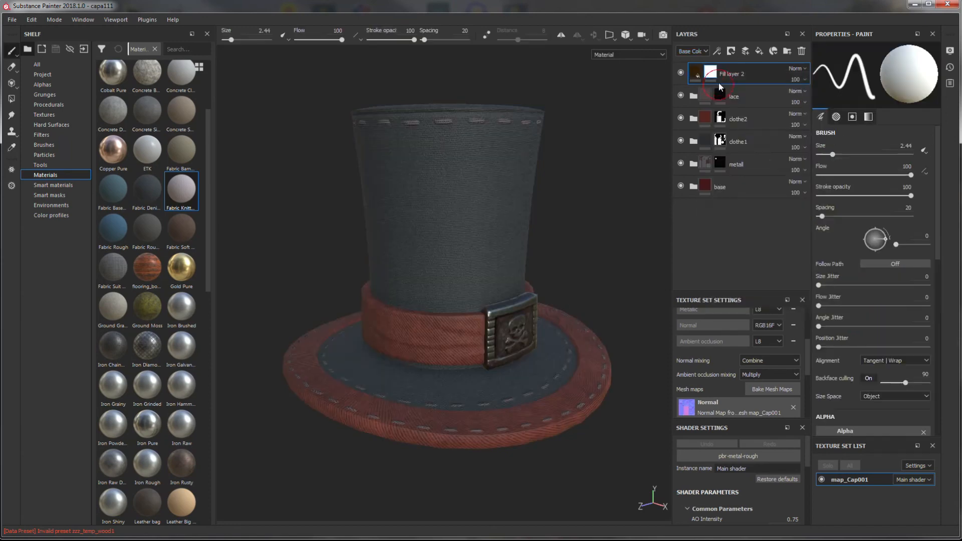
right_click(712, 70)
click(738, 239)
click(873, 73)
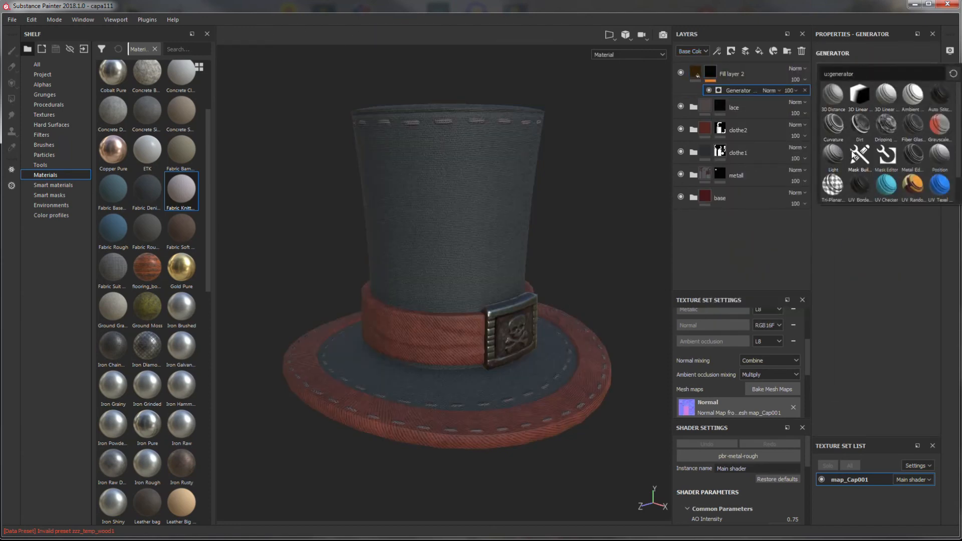
click(860, 124)
- Lower the Dirt generator's opacity to 59 so the dirt on the hat is subtler
alt+drag(596, 253, 598, 296)
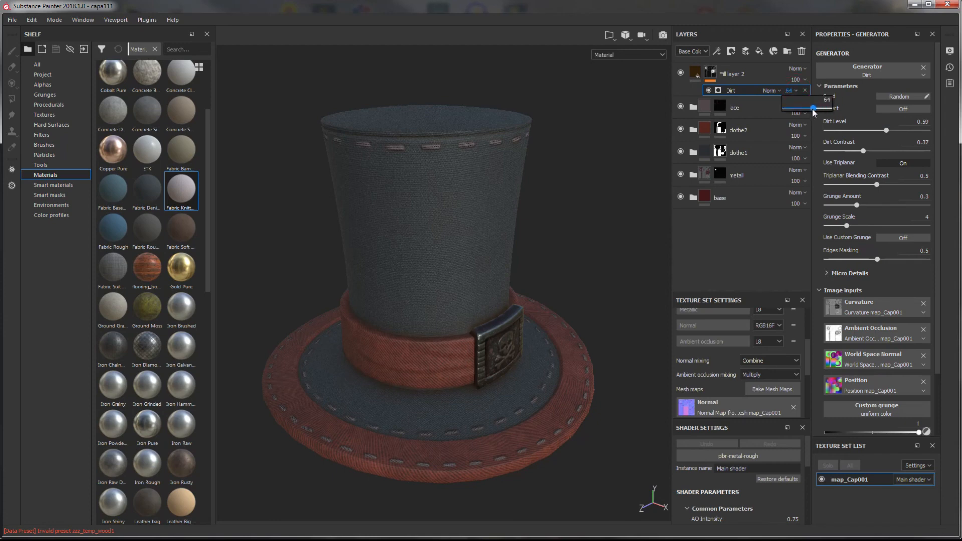
drag(807, 109, 811, 109)
alt+drag(446, 283, 479, 326)
scroll(453, 284, down, 2)
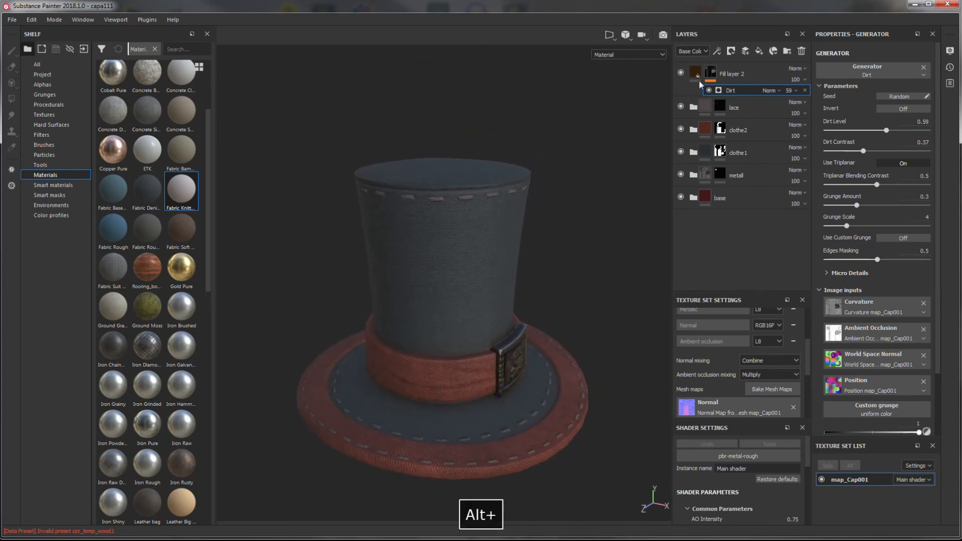
- Add a fill layer on top with a very dark red base color, about R 0.021, G 0.001, B 0.001, keeping only its color channel enabled
click(759, 51)
click(854, 302)
click(879, 382)
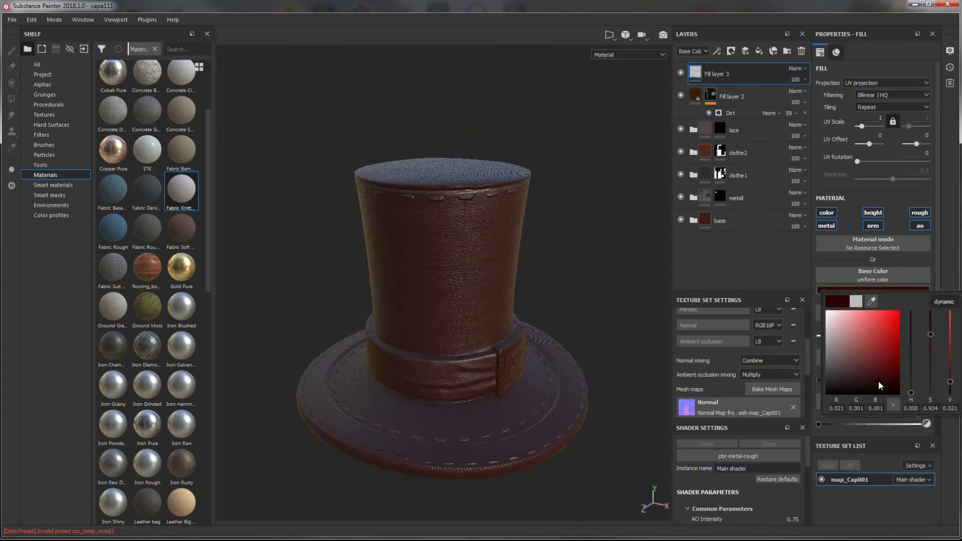
click(920, 213)
click(920, 225)
click(873, 226)
click(873, 213)
click(827, 225)
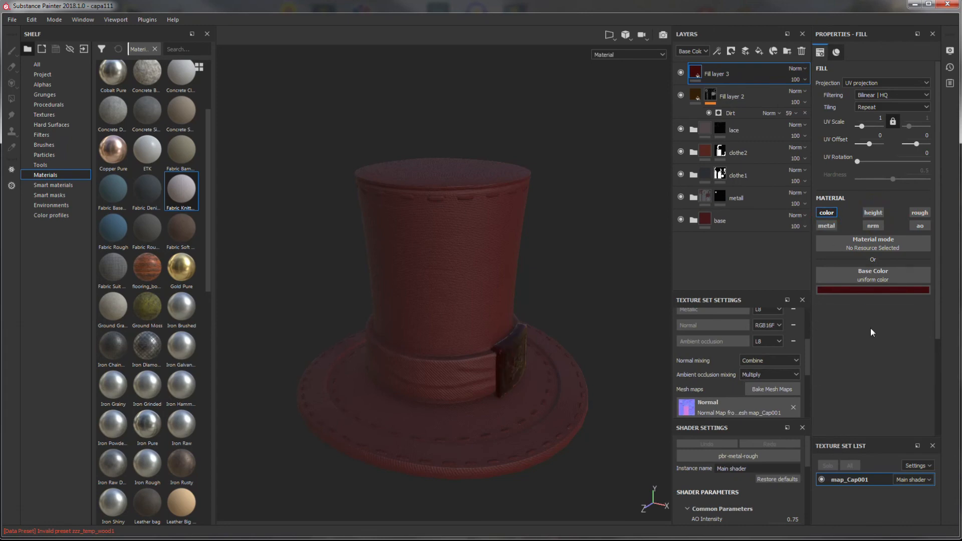
- Add a black mask to the dark red layer and fill it with the baked ambient occlusion map
right_click(699, 74)
click(724, 89)
click(45, 75)
drag(121, 82, 736, 76)
right_click(718, 71)
click(744, 376)
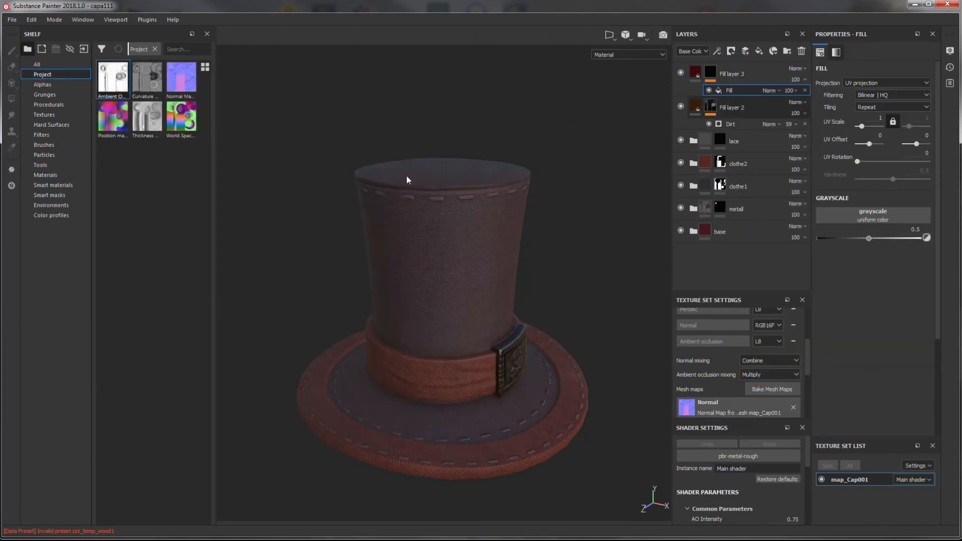
drag(116, 84, 861, 214)
- Add a Levels effect to the dark red layer's mask, invert it, raise the low input to about 0.8 and adjust the midtone
click(710, 72)
right_click(710, 72)
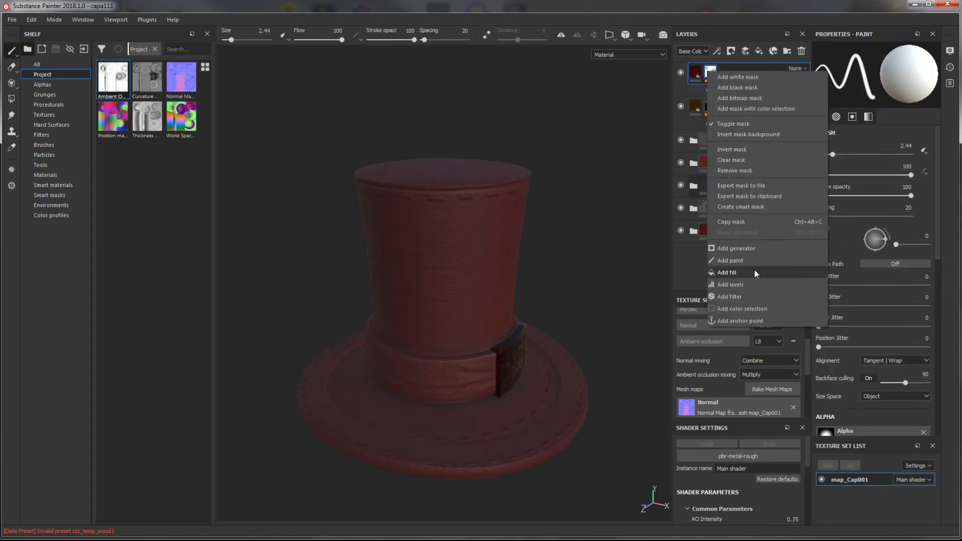
click(751, 284)
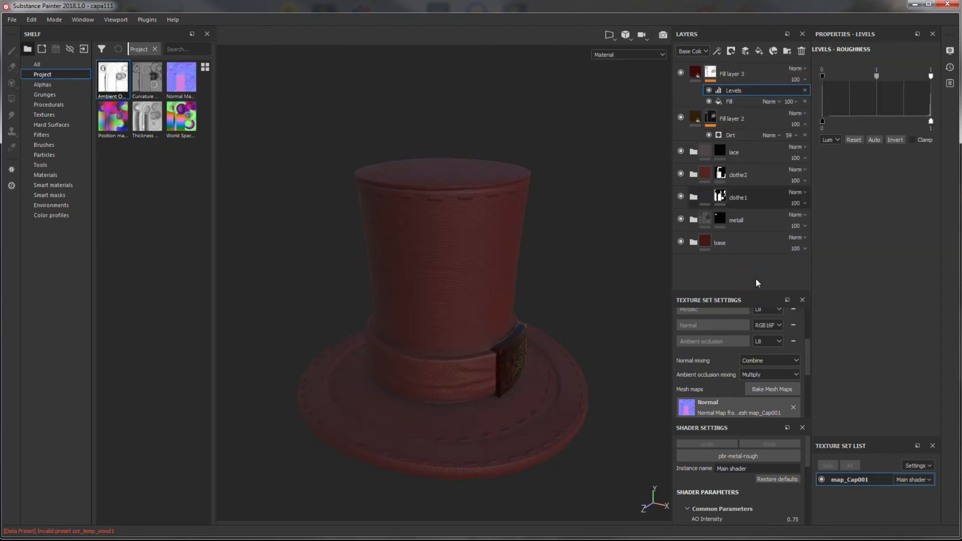
click(892, 140)
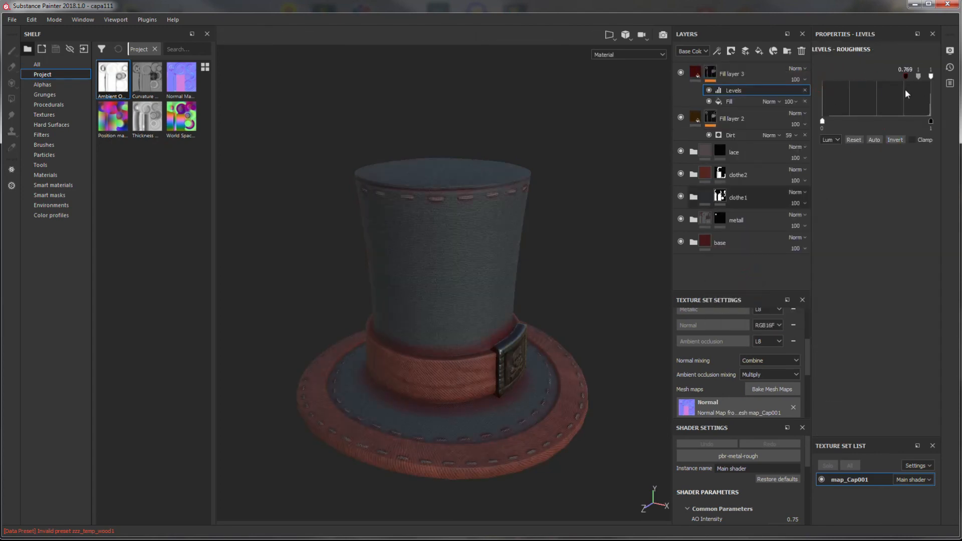
alt+right_drag(570, 284, 565, 359)
alt+drag(565, 359, 554, 346)
alt+middle_drag(554, 346, 565, 380)
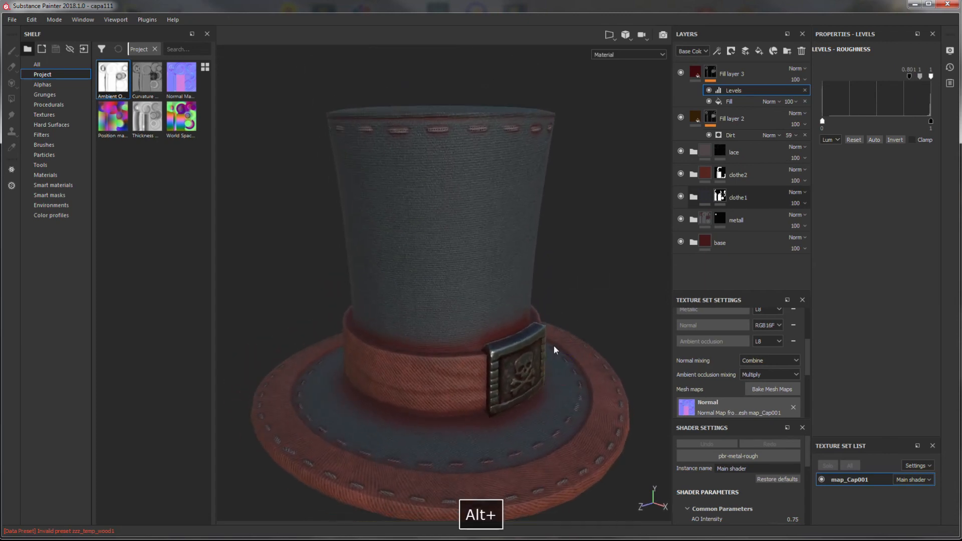
alt+drag(554, 350, 539, 346)
drag(920, 77, 925, 78)
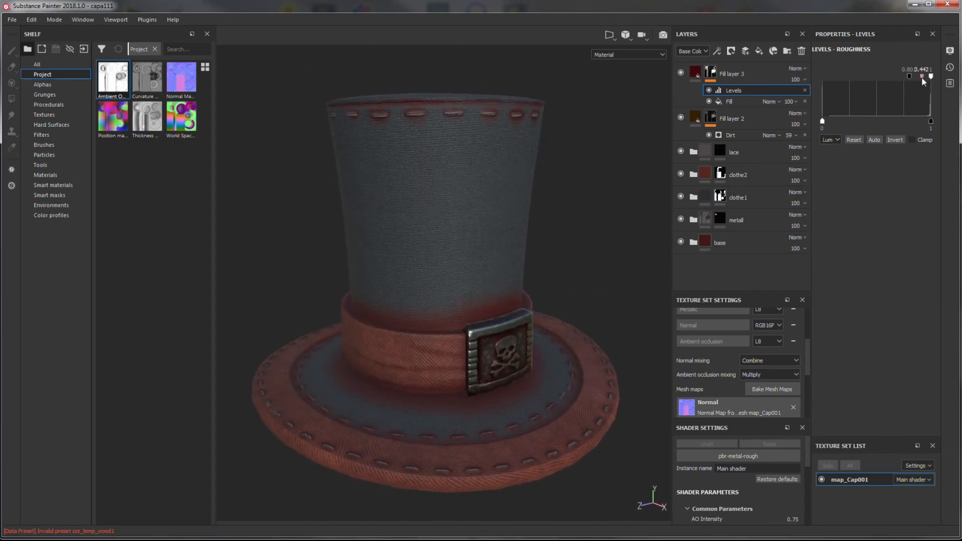
- Add a Blur filter above the Levels in the dark red layer's mask and set its intensity to 4
right_click(711, 72)
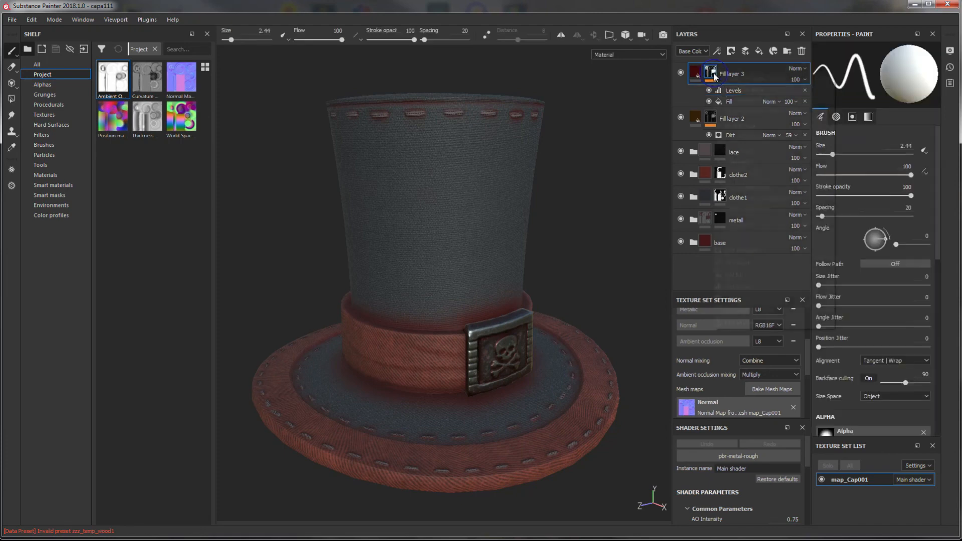
click(755, 300)
click(872, 72)
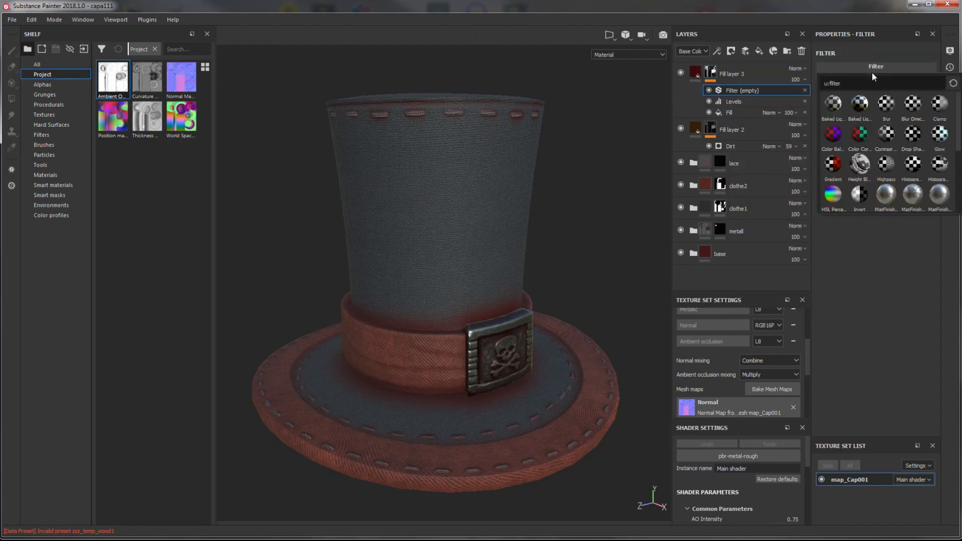
text(blu)
click(833, 104)
click(930, 98)
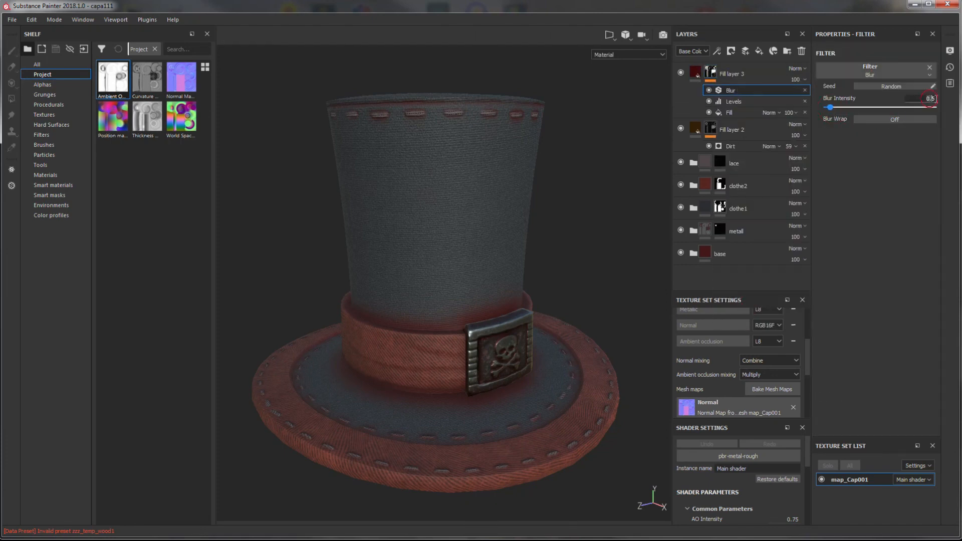
text(2)
key(Return)
click(932, 99)
text(4)
key(Return)
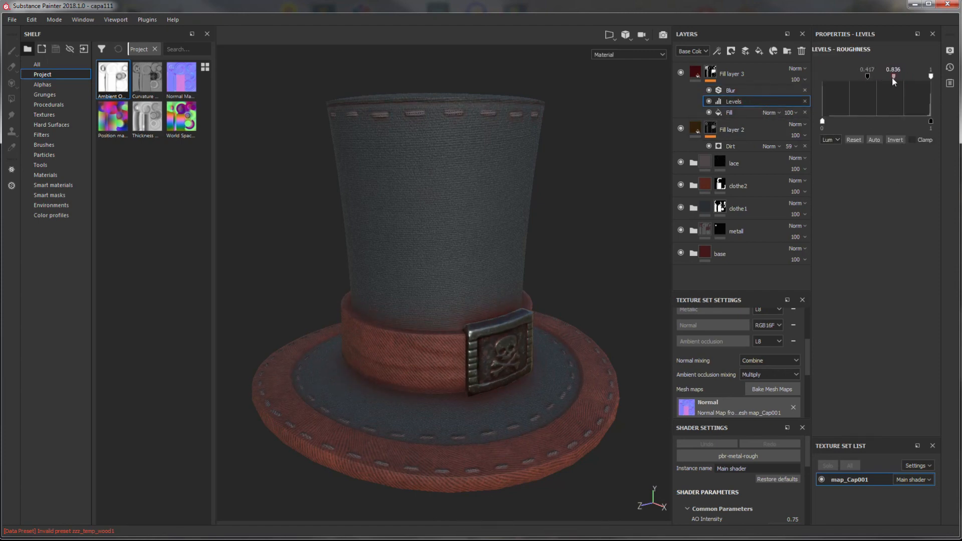
- Refine the mask's Levels to a low input of 0.417 and a midtone of 0.866, and lower the dark red layer's opacity to 58
drag(901, 82, 895, 82)
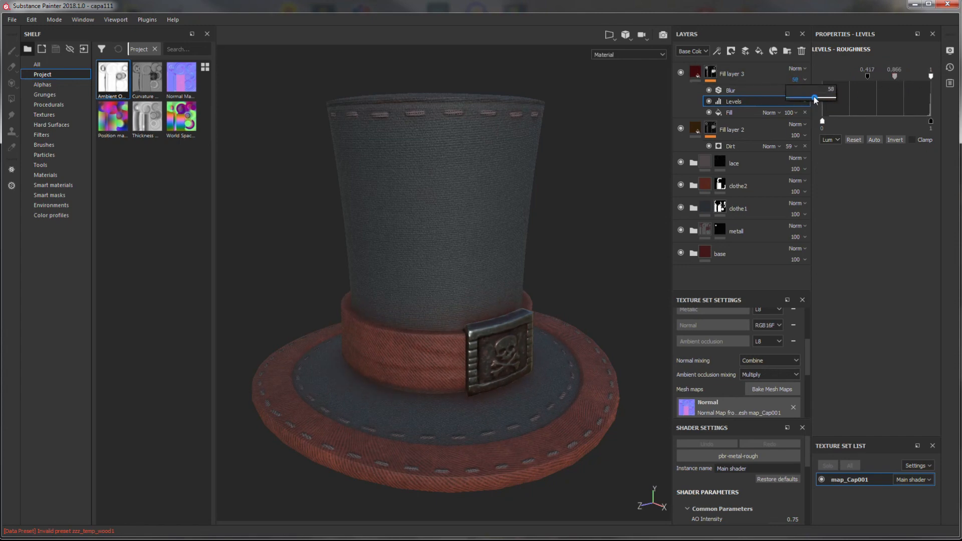
- Examine the textured hat from all around, including the crown, band, skull buckle, stitching and the underside of the brim
alt+drag(576, 292, 567, 396)
alt+right_drag(567, 395, 446, 366)
alt+drag(446, 366, 440, 273)
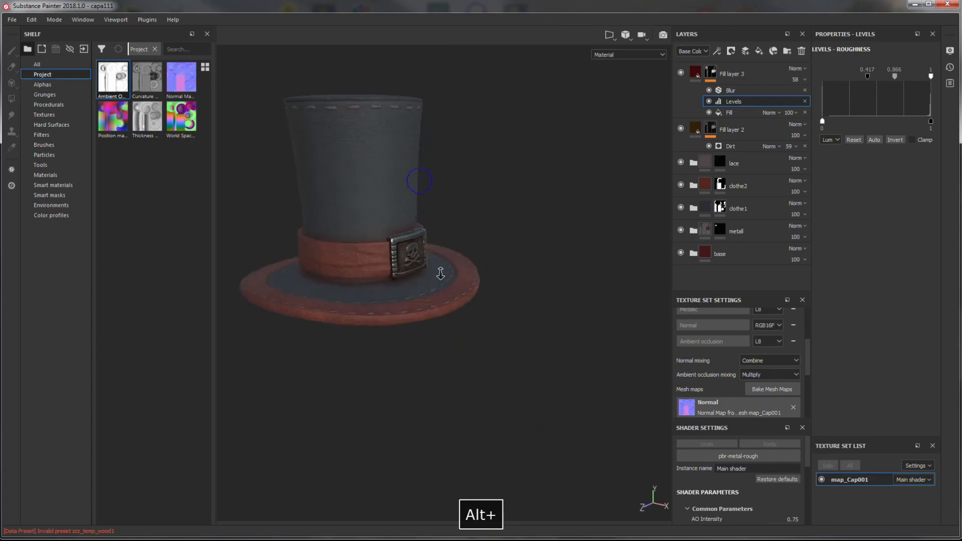
alt+middle_drag(441, 272, 475, 300)
alt+drag(475, 301, 410, 272)
alt+right_drag(410, 272, 464, 329)
alt+middle_drag(464, 330, 495, 341)
alt+drag(497, 331, 557, 207)
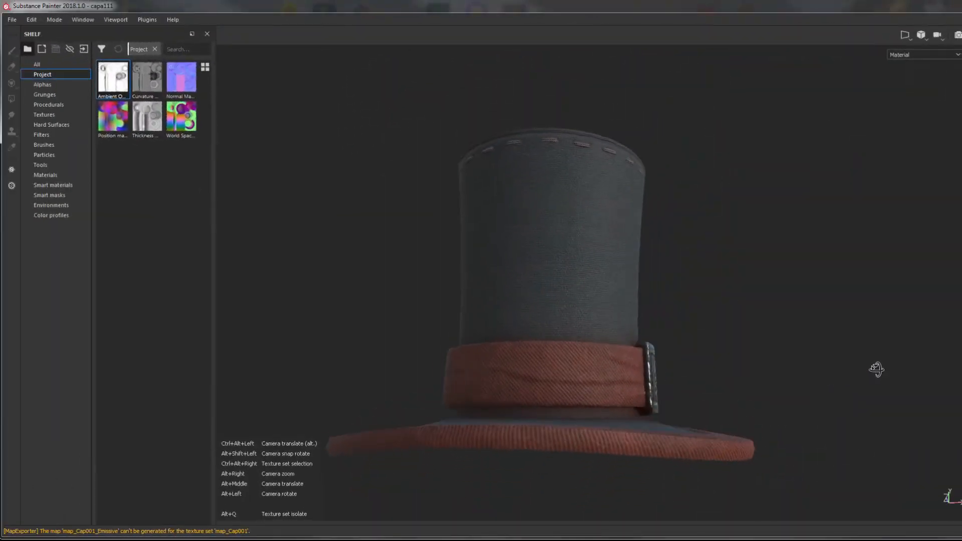
alt+right_drag(817, 369, 903, 492)
alt+drag(903, 492, 794, 456)
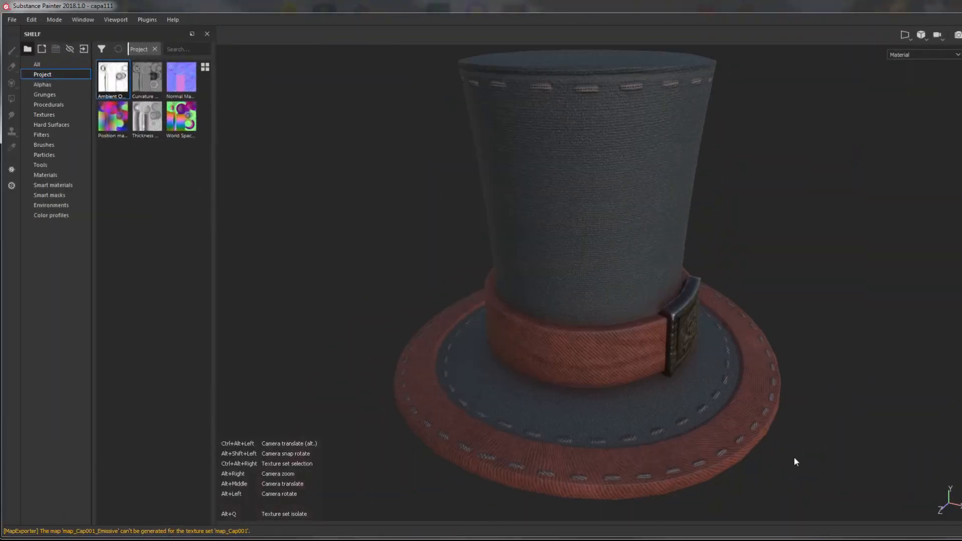
alt+right_drag(793, 456, 726, 312)
alt+drag(725, 312, 790, 260)
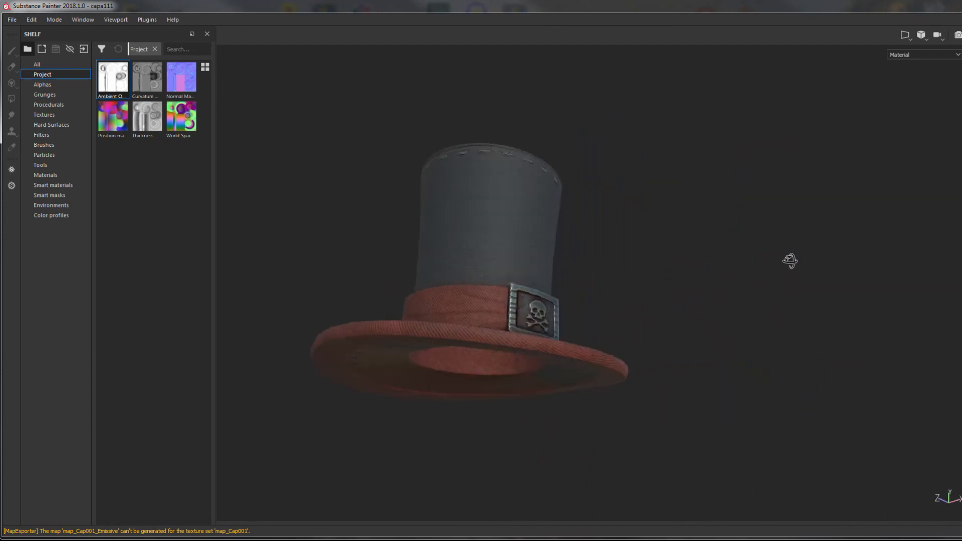
alt+drag(846, 211, 729, 334)
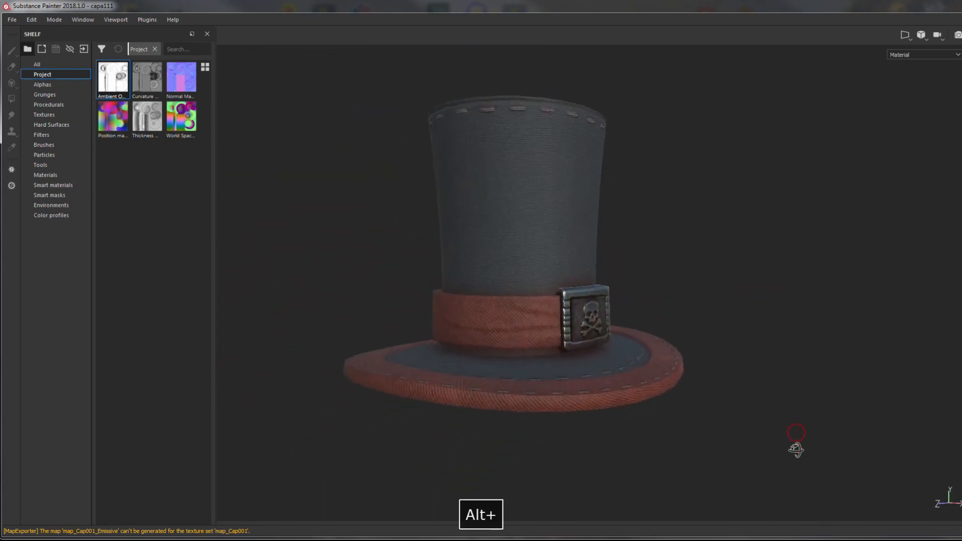
alt+drag(796, 450, 760, 370)
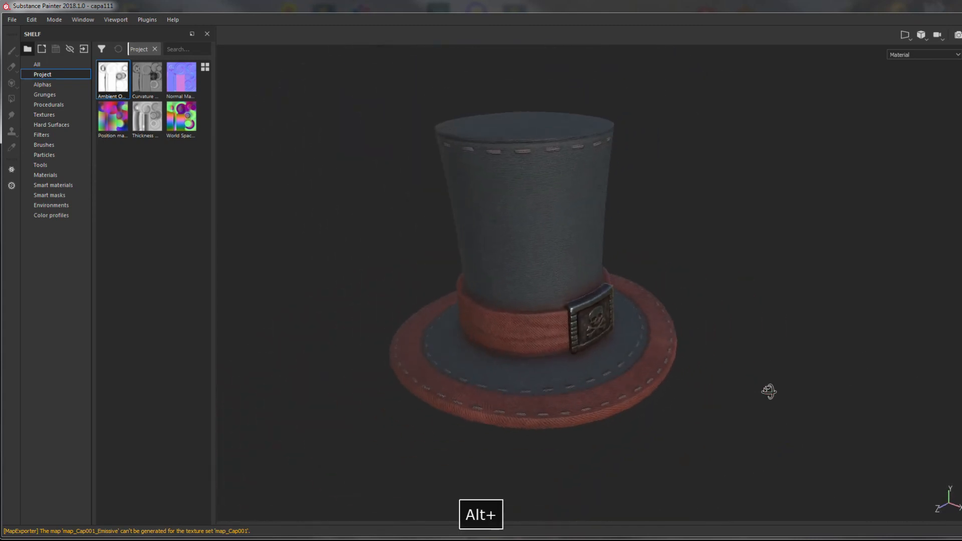